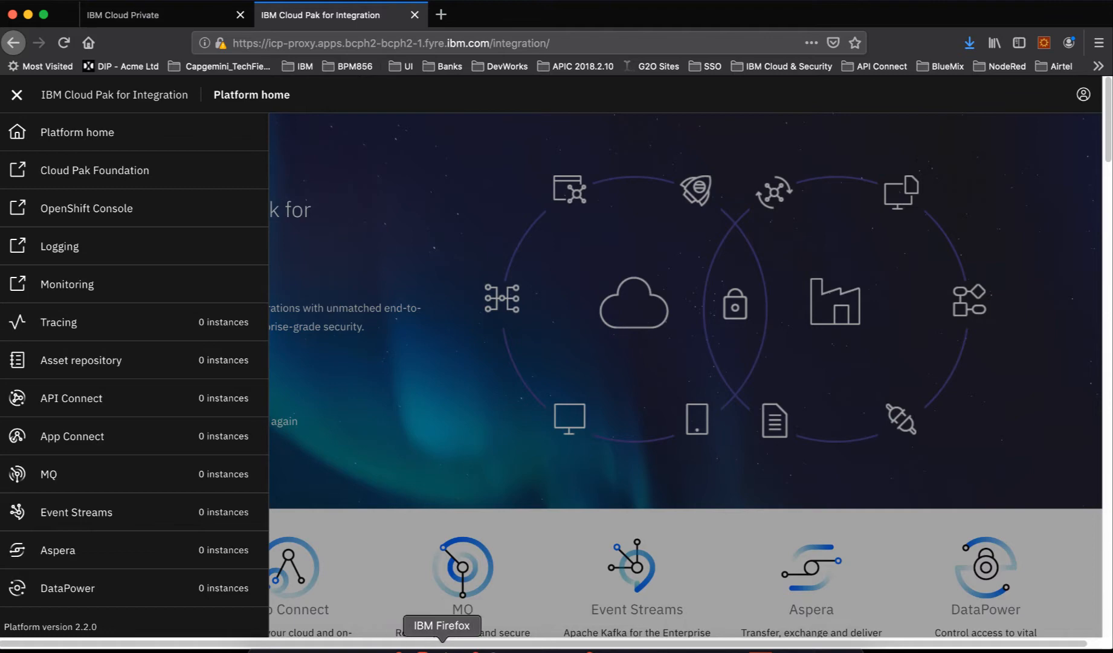
Switch to the browser window with the Operations Dashboard documentation and highlight version 2019.3.2.2 in its overview.
right_click(457, 646)
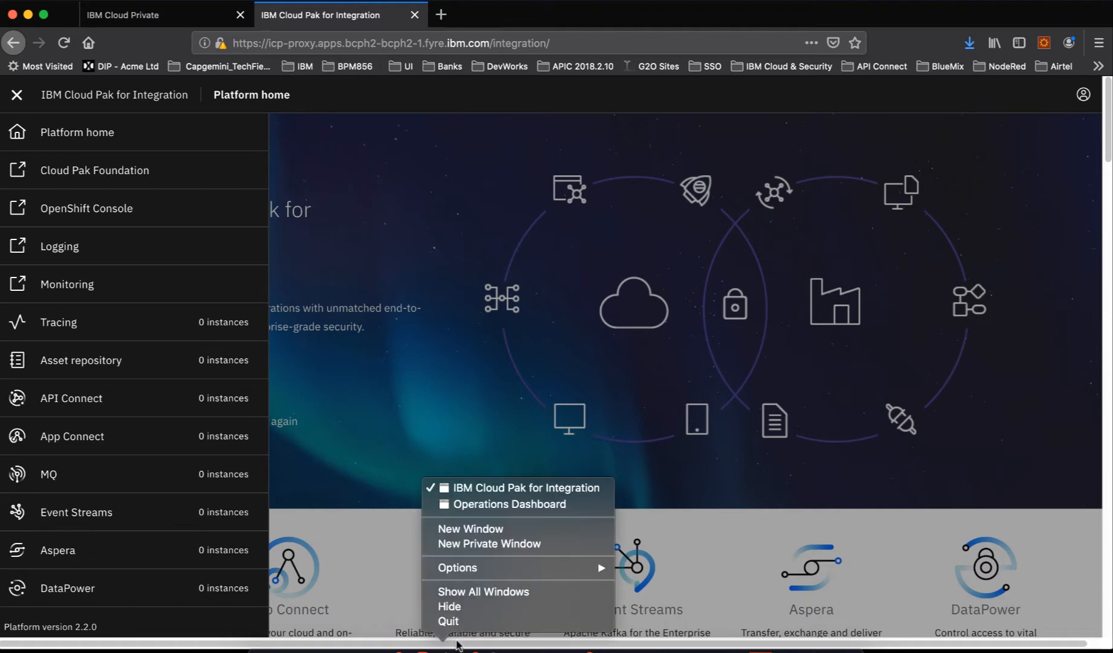
click(495, 505)
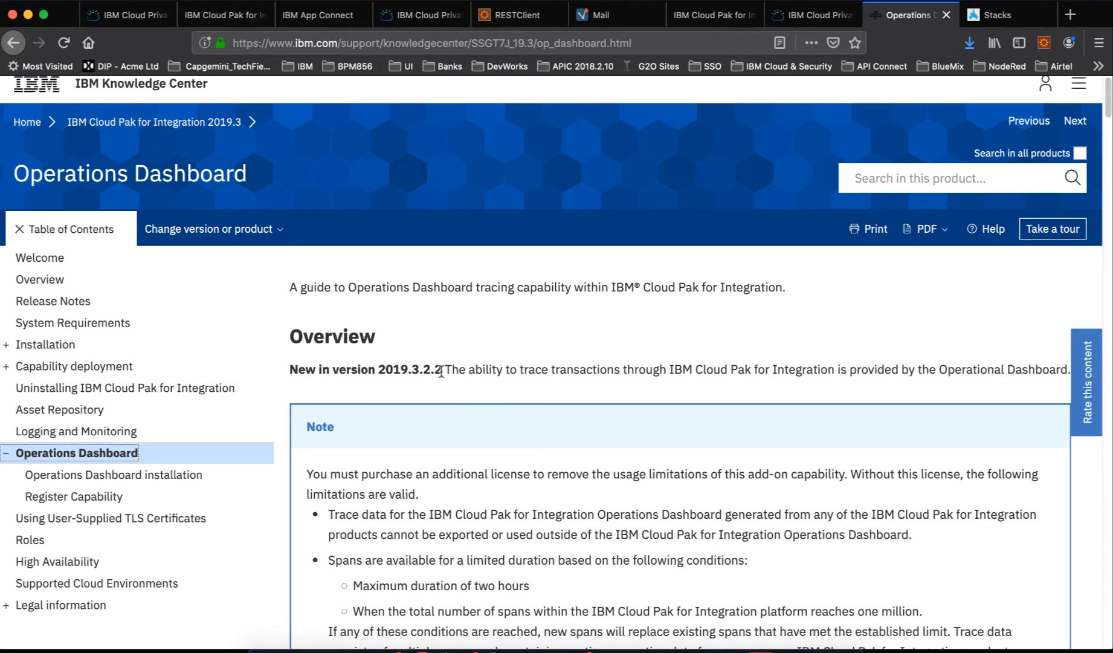
drag(442, 369, 384, 373)
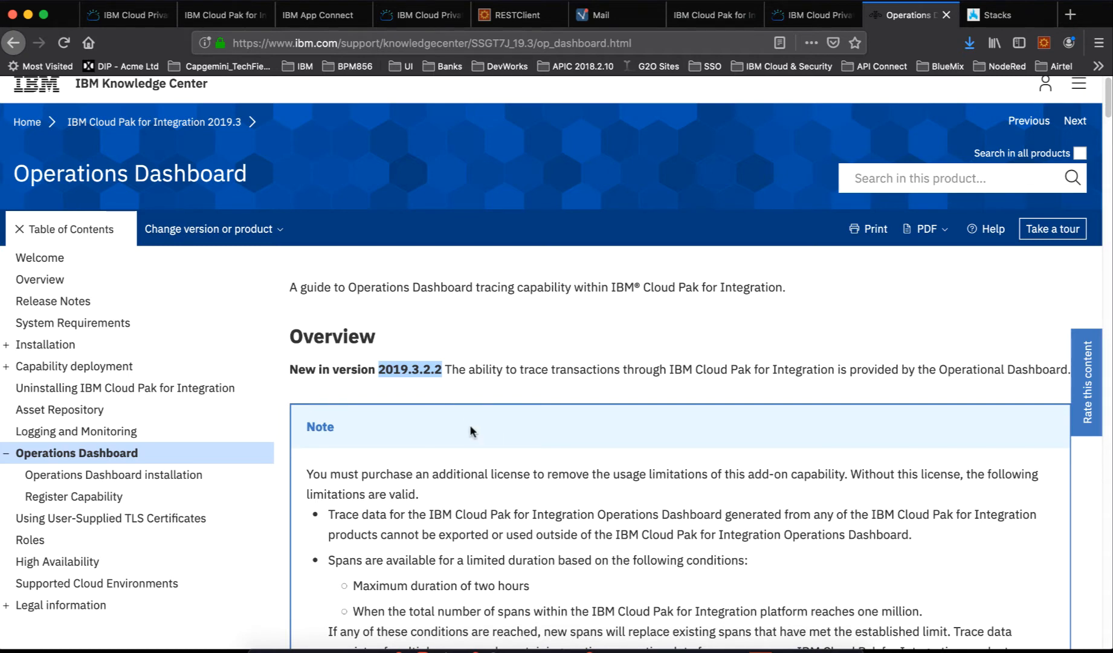
Read the Operations Dashboard page's license limitations, installation, capability registration and navigation options sections.
scroll(469, 426, down, 3)
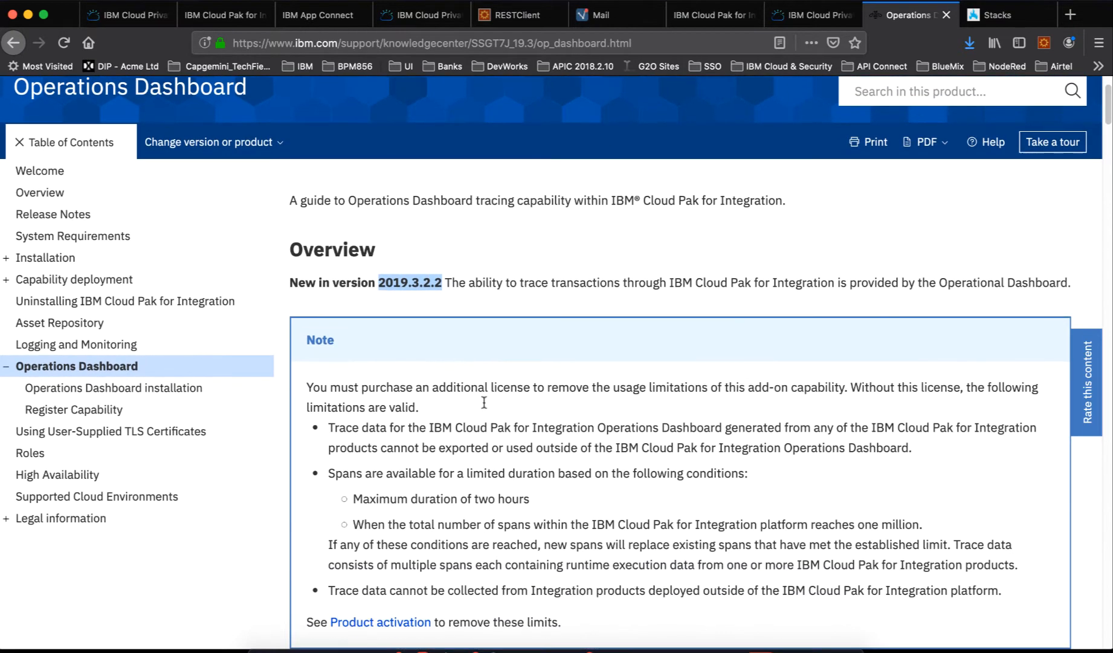
scroll(544, 464, down, 2)
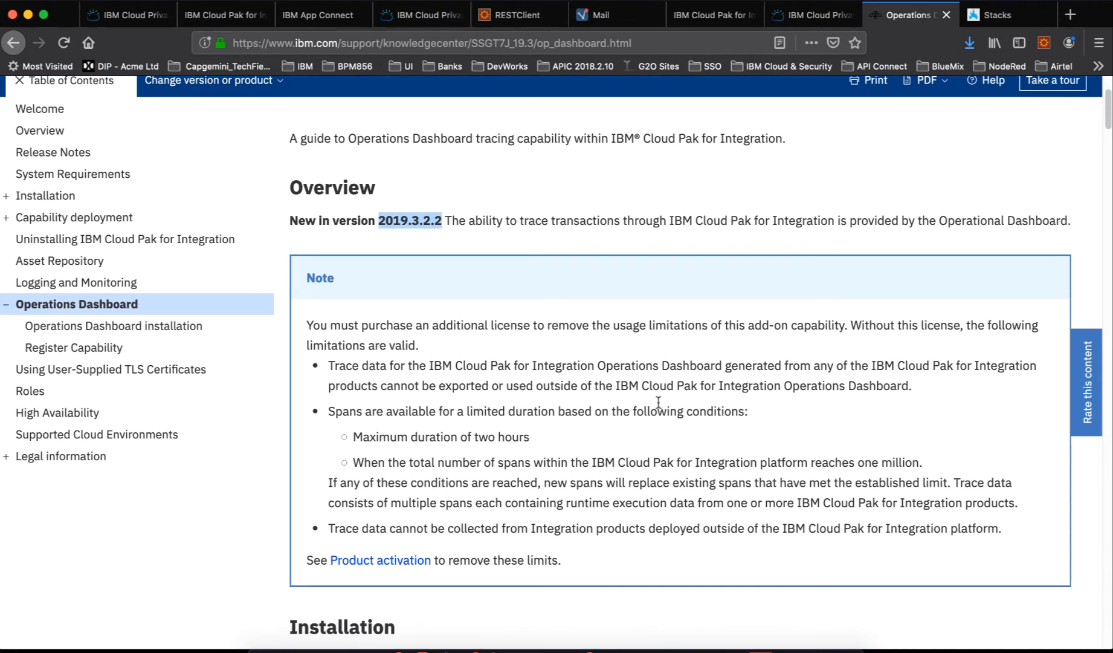
scroll(659, 402, down, 12)
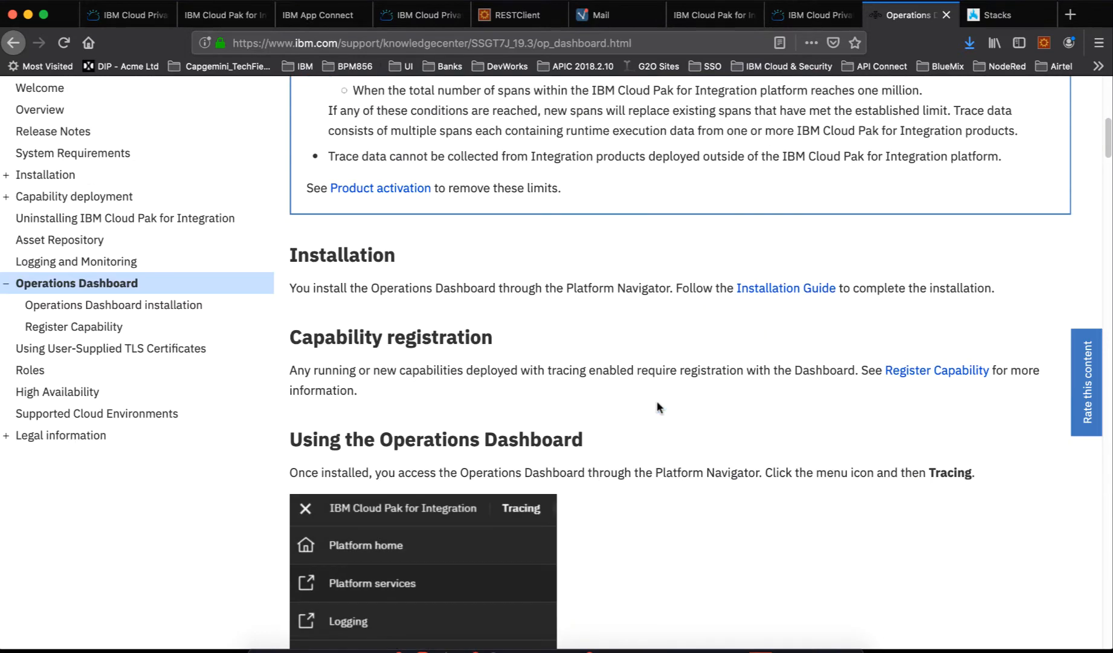
scroll(658, 403, down, 1)
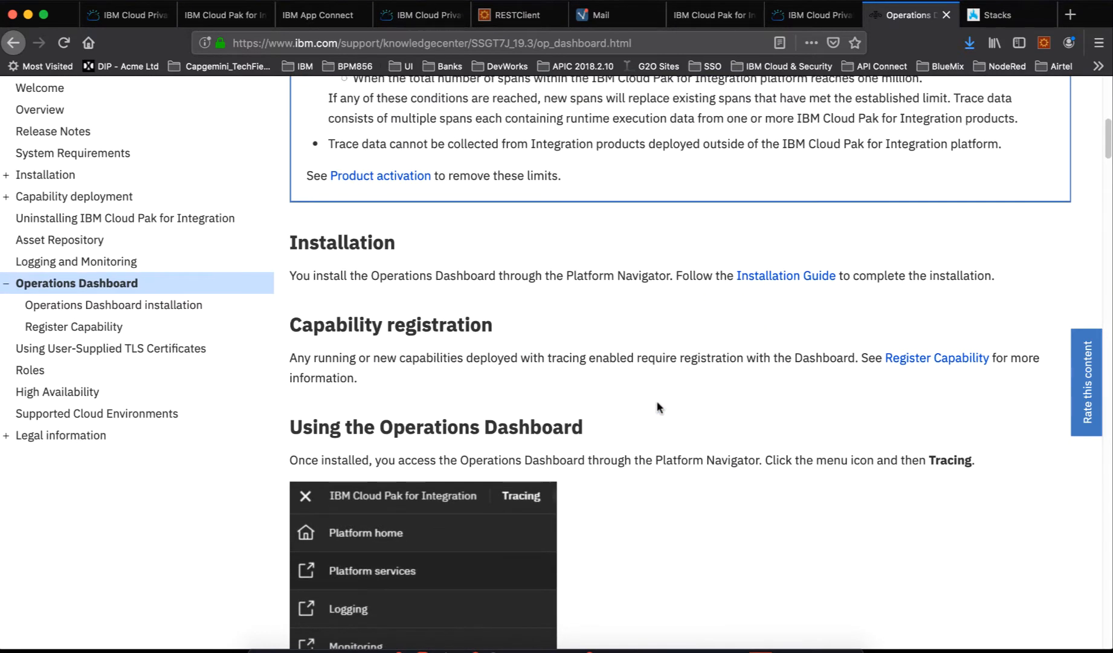
scroll(657, 402, down, 10)
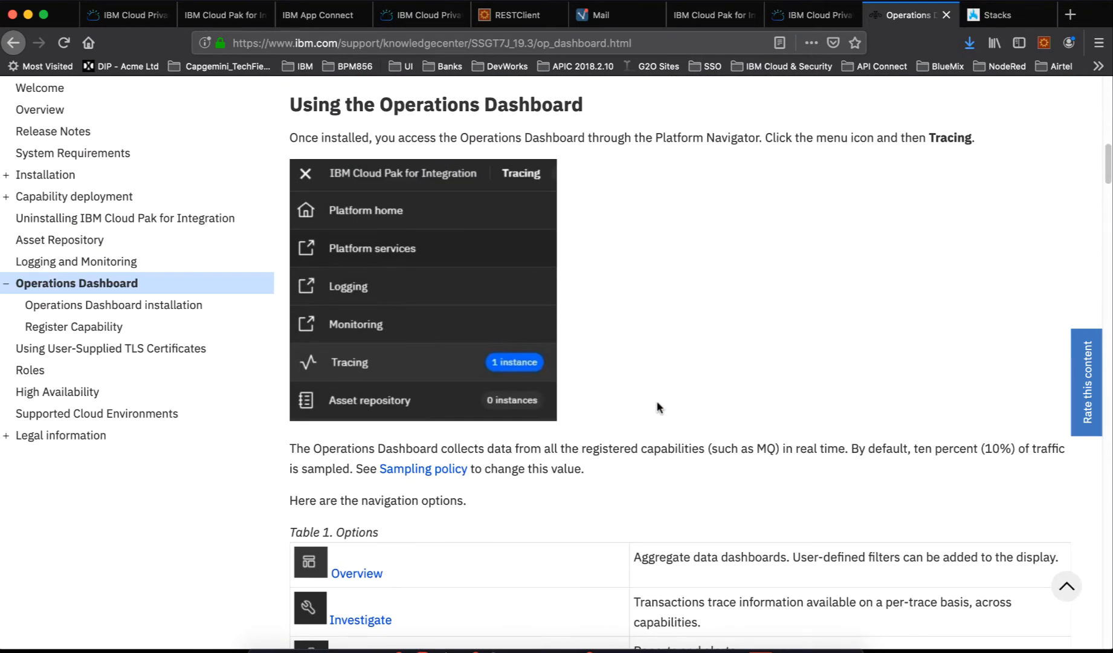
scroll(658, 402, down, 10)
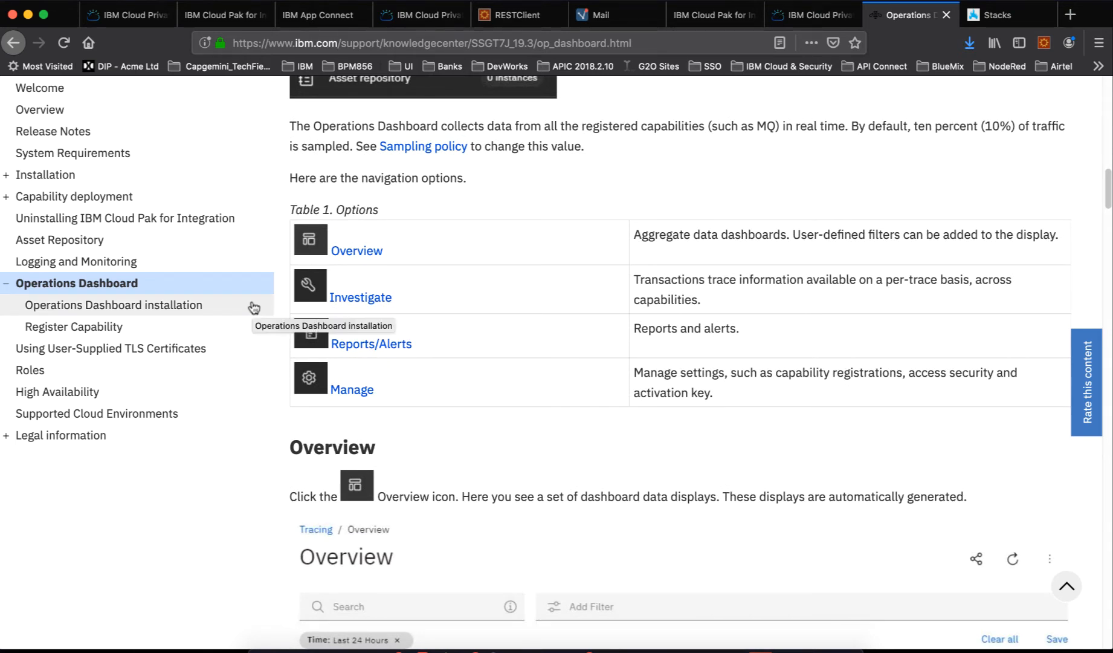
Open the Operations Dashboard installation topic and highlight the oc adm policy command for the anyuid security context constraint.
click(130, 311)
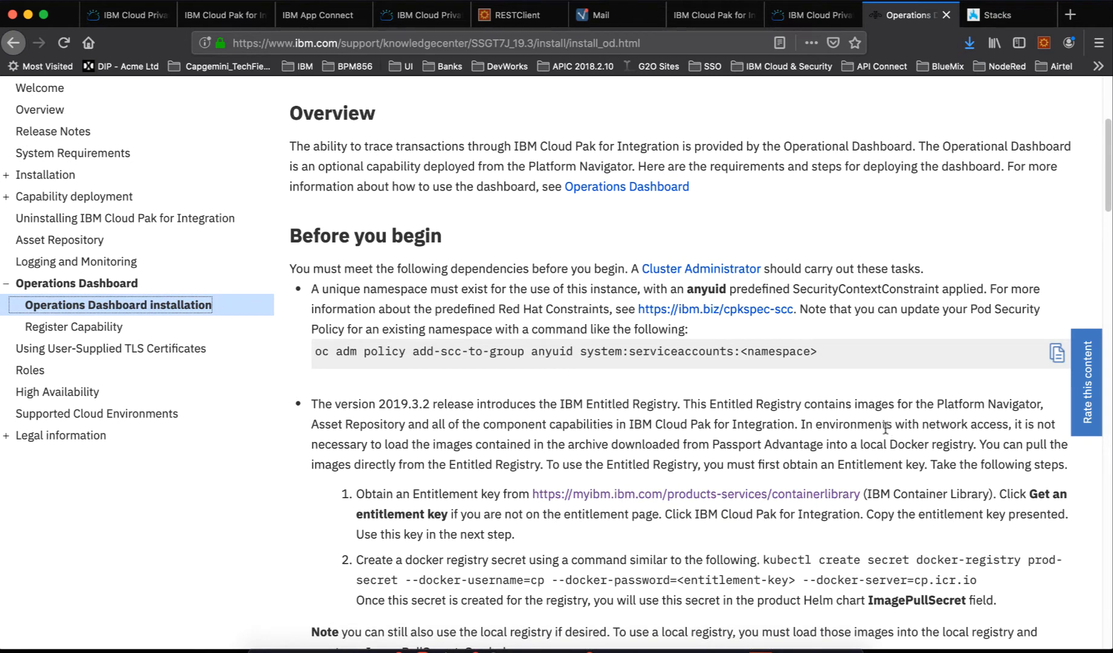
double_click(317, 354)
drag(344, 353, 703, 376)
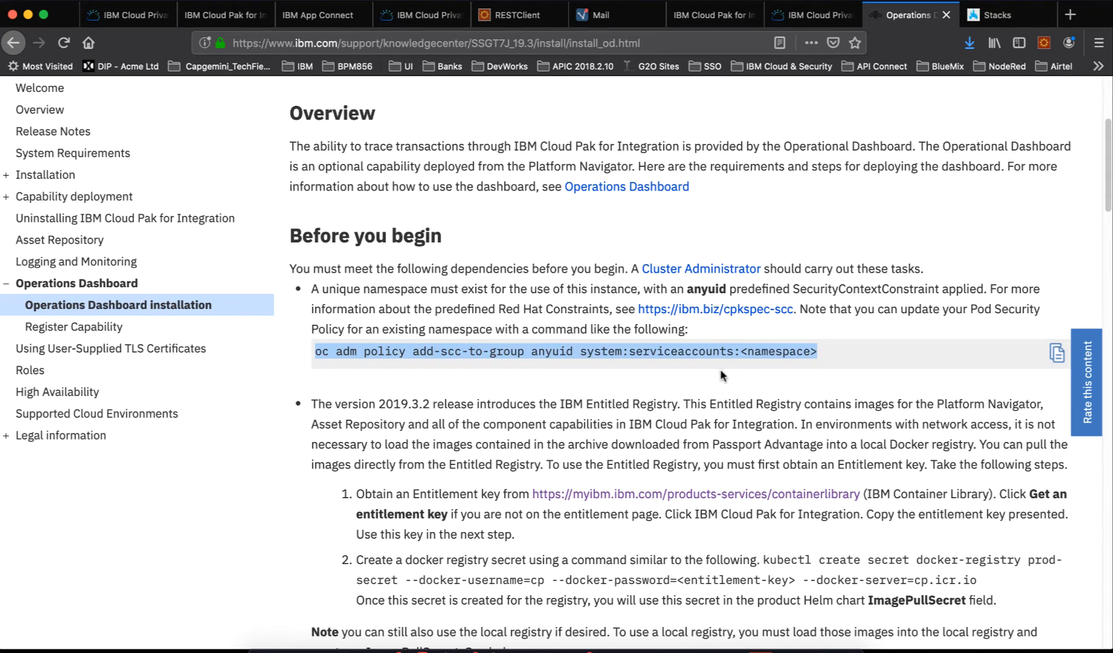
click(686, 372)
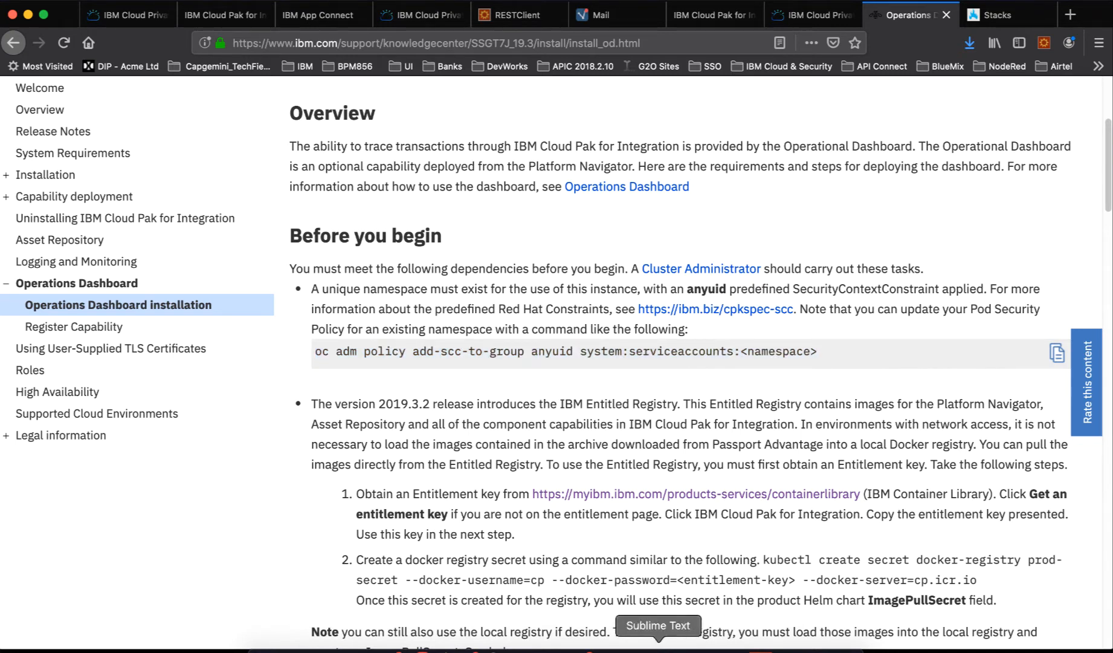
Switch to iTerm, list the cluster namespaces with oc get ns in a cleared terminal, and highlight the tracing namespace.
click(632, 646)
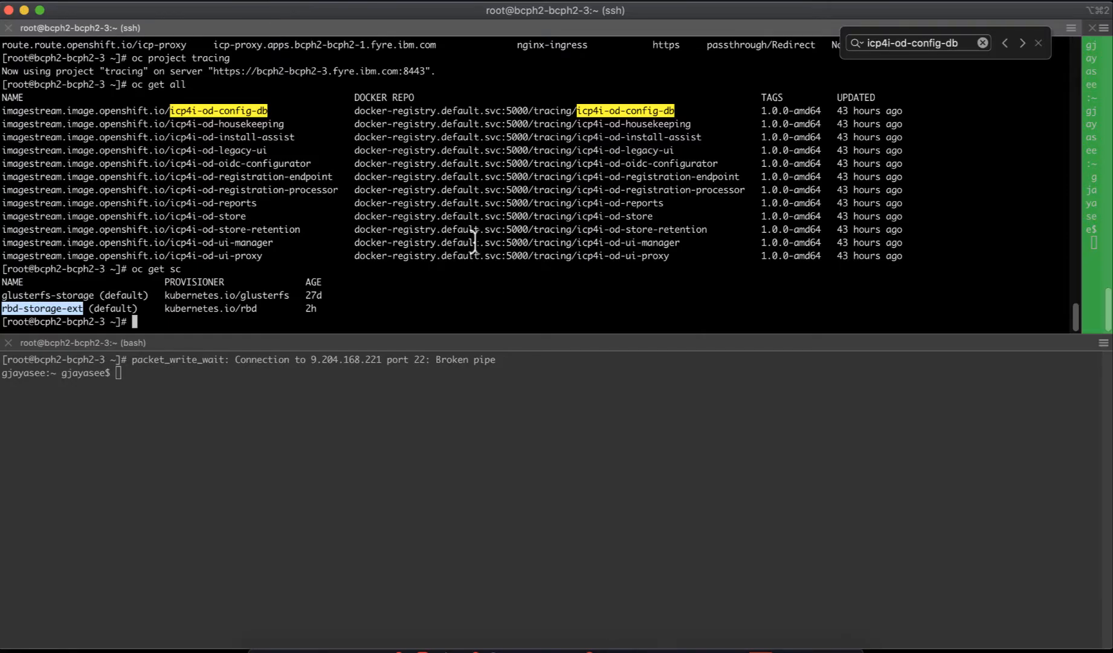
key(super+k)
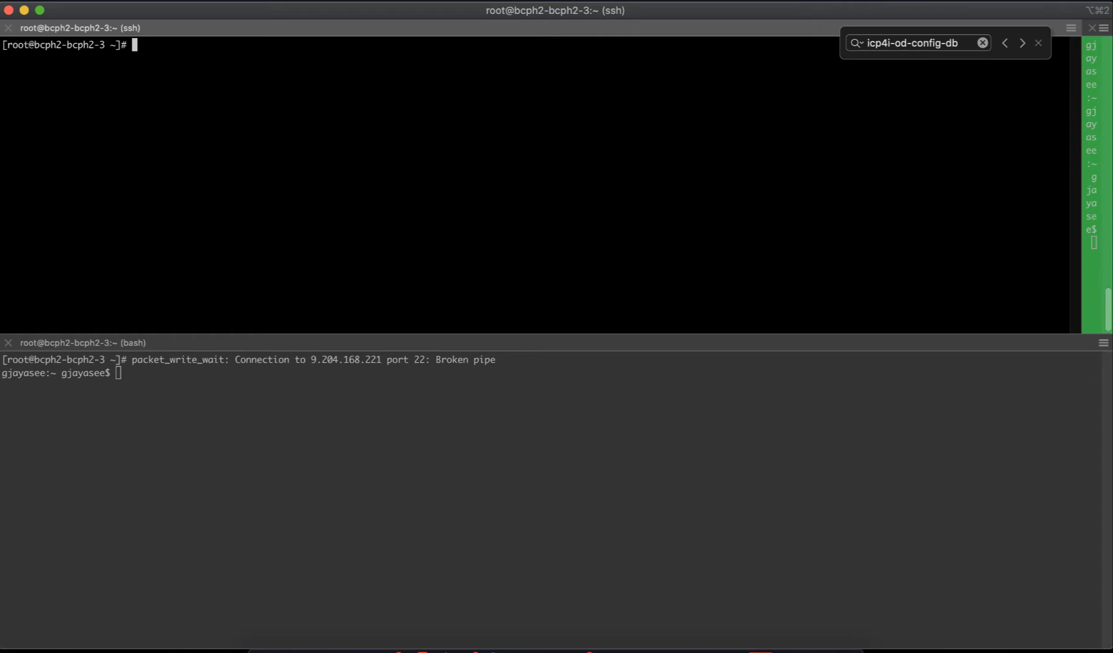
text(oc get ns)
key(Return)
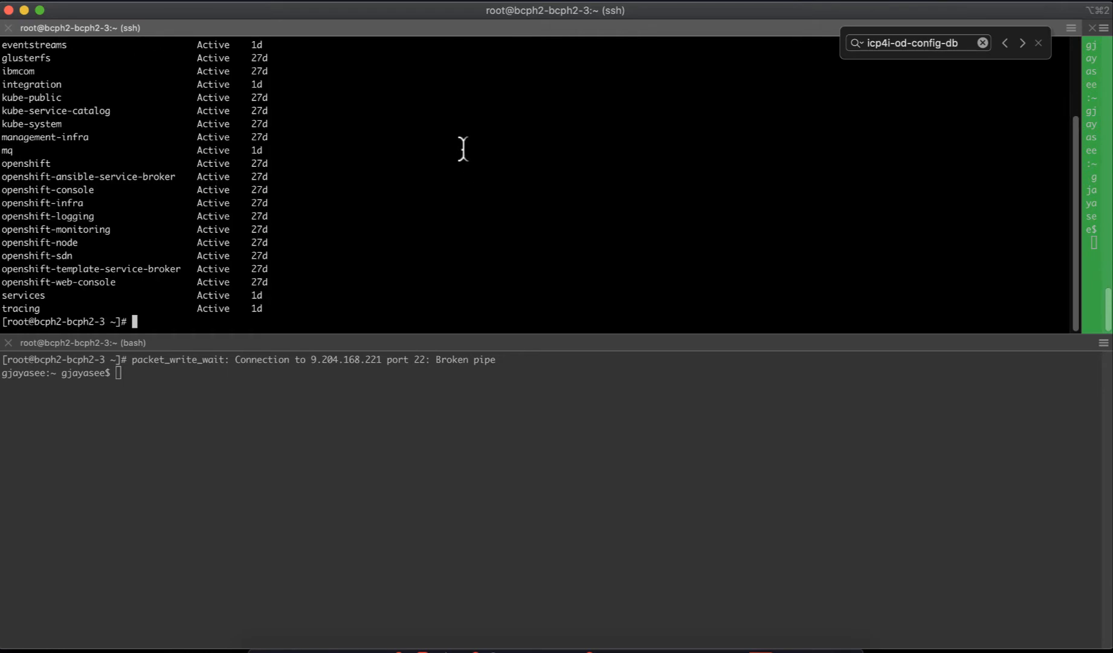
scroll(453, 147, up, 3)
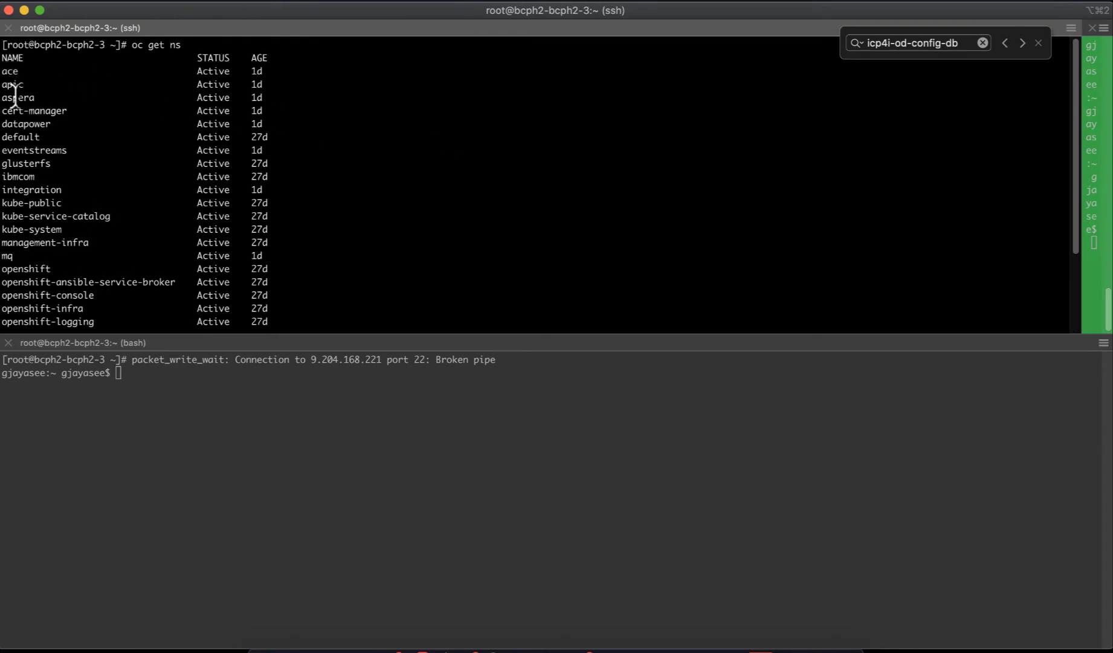
scroll(30, 108, down, 3)
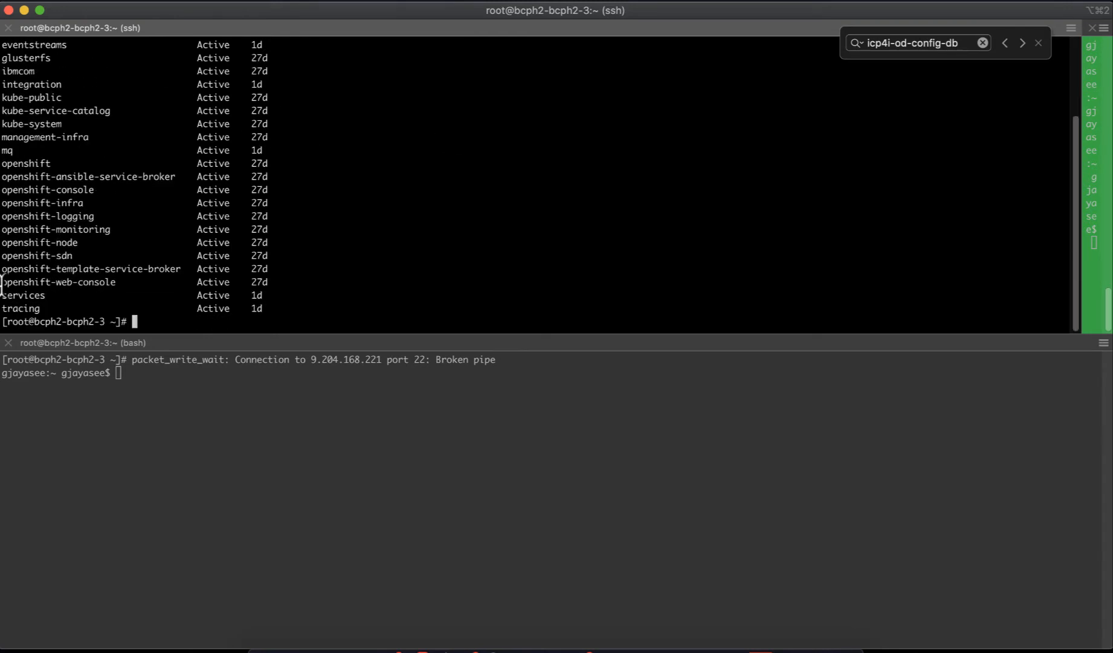
double_click(16, 309)
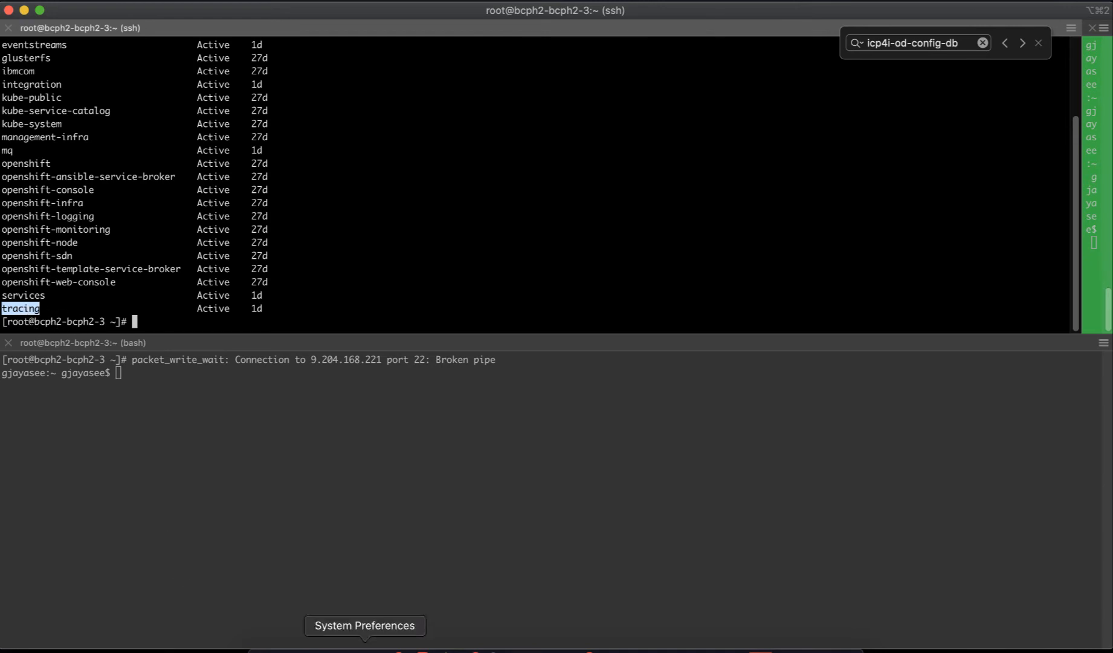
Return to Firefox and review the entitled registry, imagePullSecret and storage prerequisites, highlighting Gluster FS in the storage requirement.
click(441, 649)
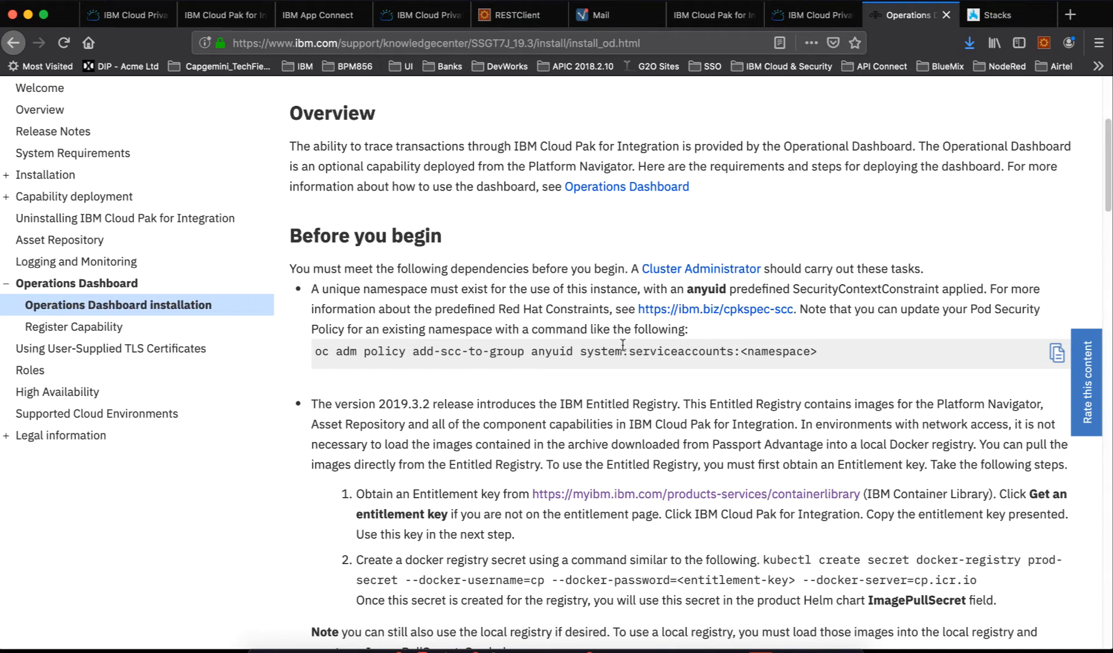
scroll(620, 348, down, 5)
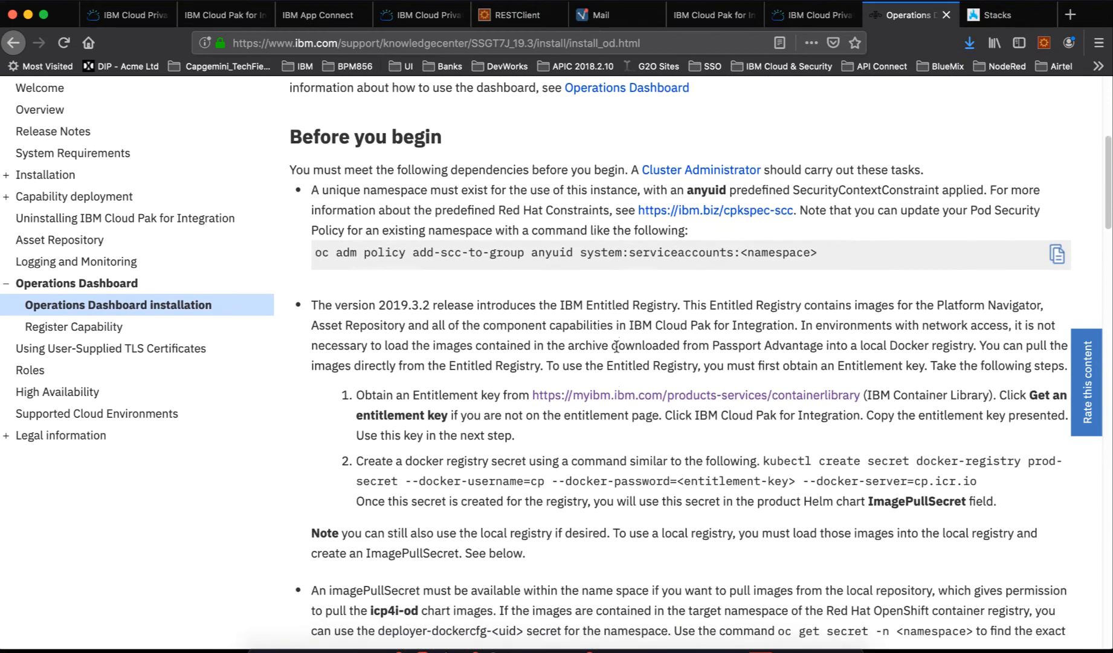
scroll(617, 351, down, 2)
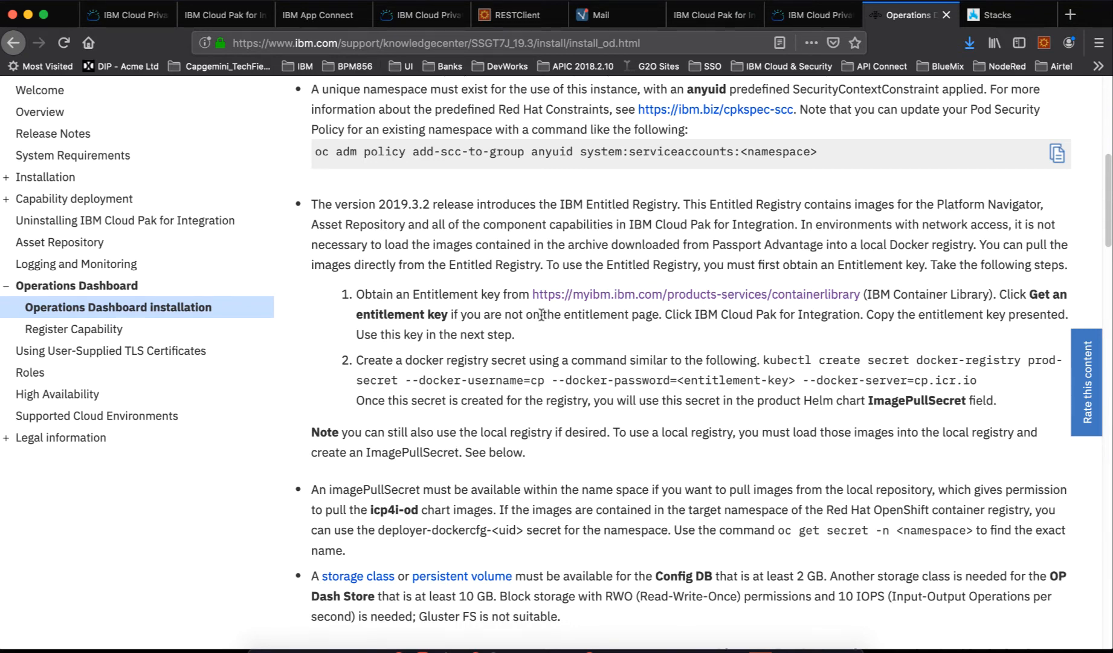
scroll(541, 314, down, 3)
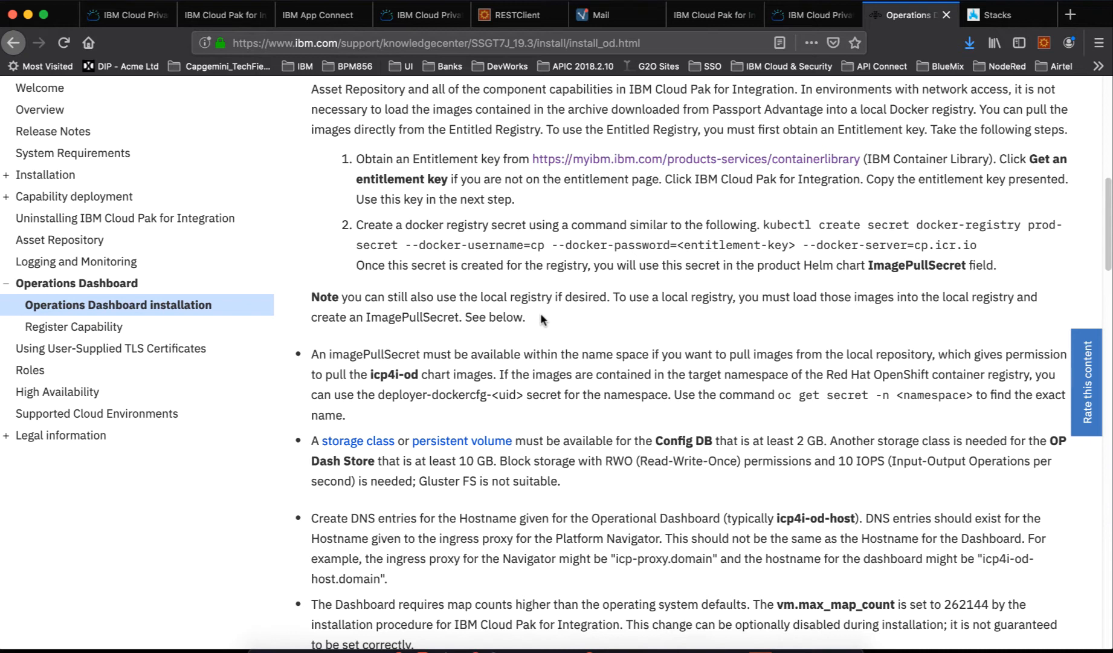
scroll(542, 319, down, 3)
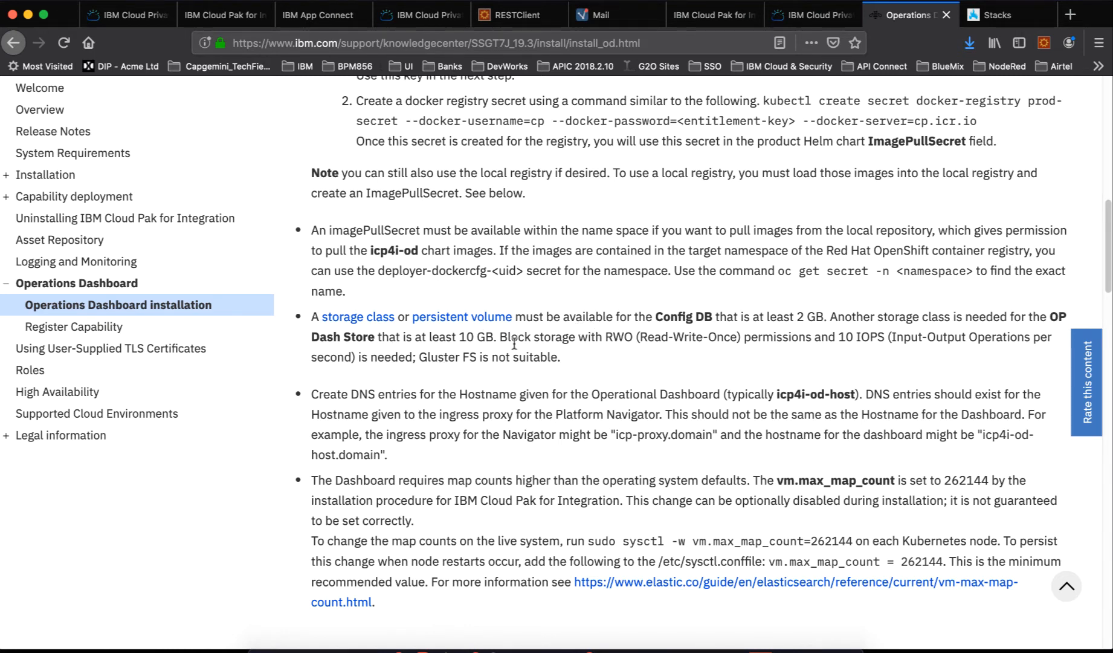
drag(419, 356, 478, 351)
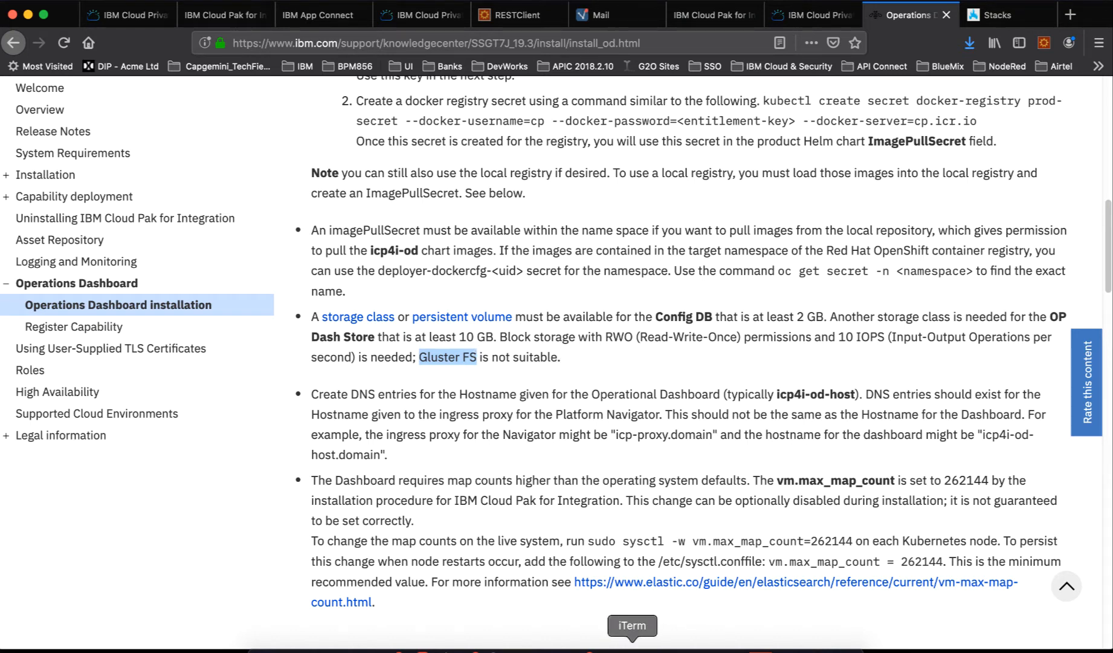
Switch to iTerm, clear the terminal, enlarge its text and list the storage classes with oc get sc.
click(633, 647)
key(super+k)
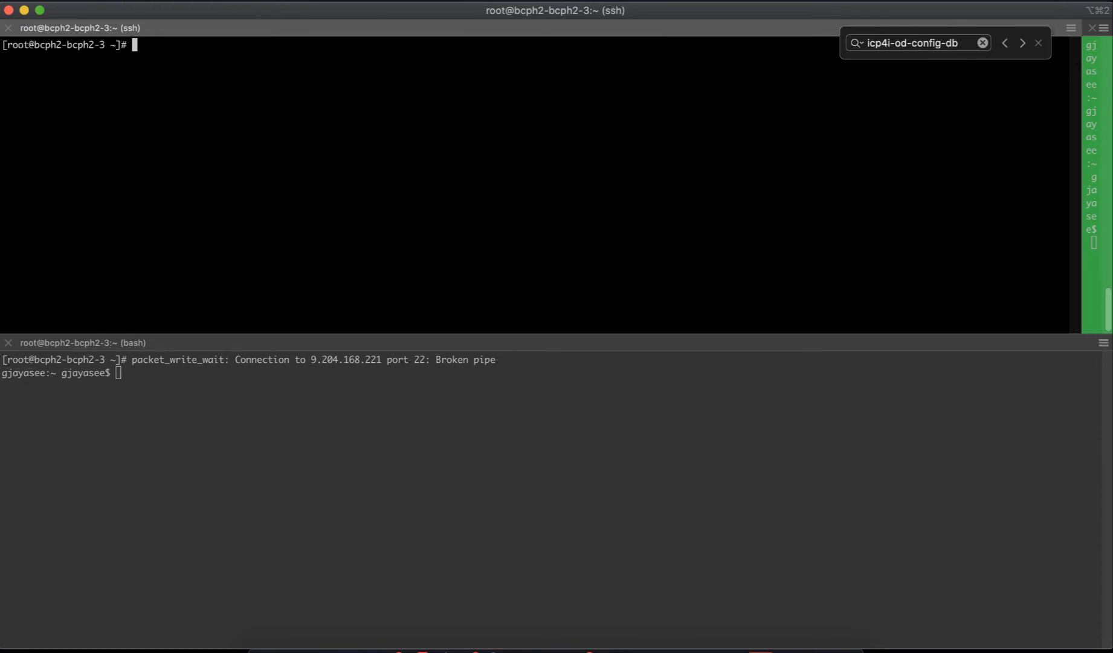
text(oc get sc+)
key(BackSpace)
key(super+plus)
key(super+plus)
key(super+plus)
key(super+plus)
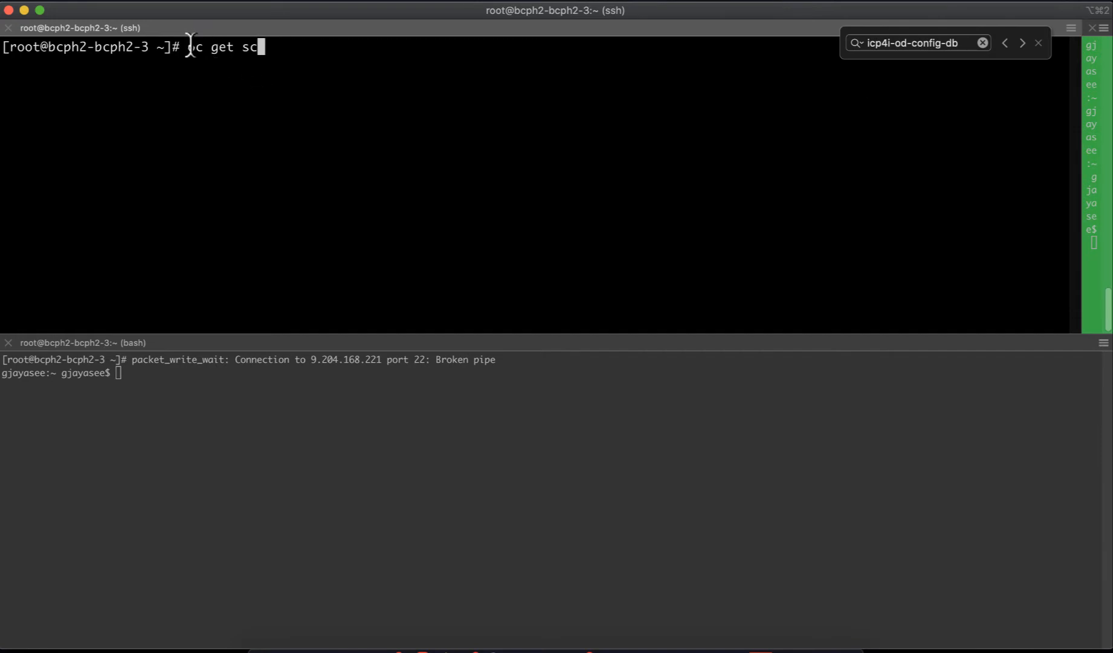
key(Return)
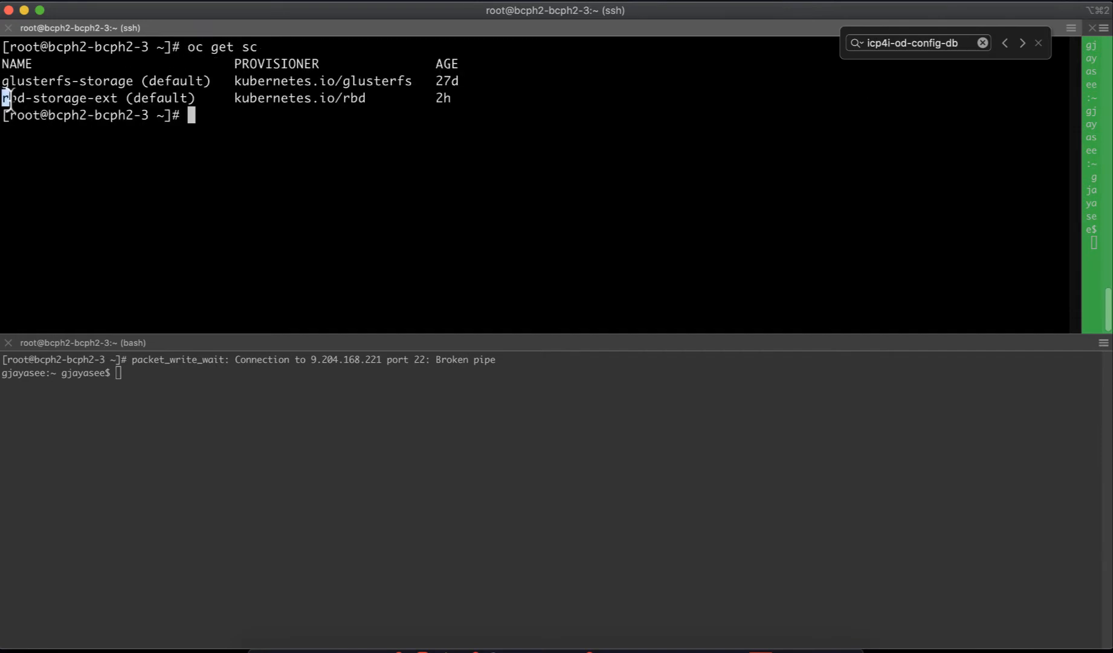
Highlight the rbd-storage-ext storage class name in the command output.
drag(4, 98, 122, 98)
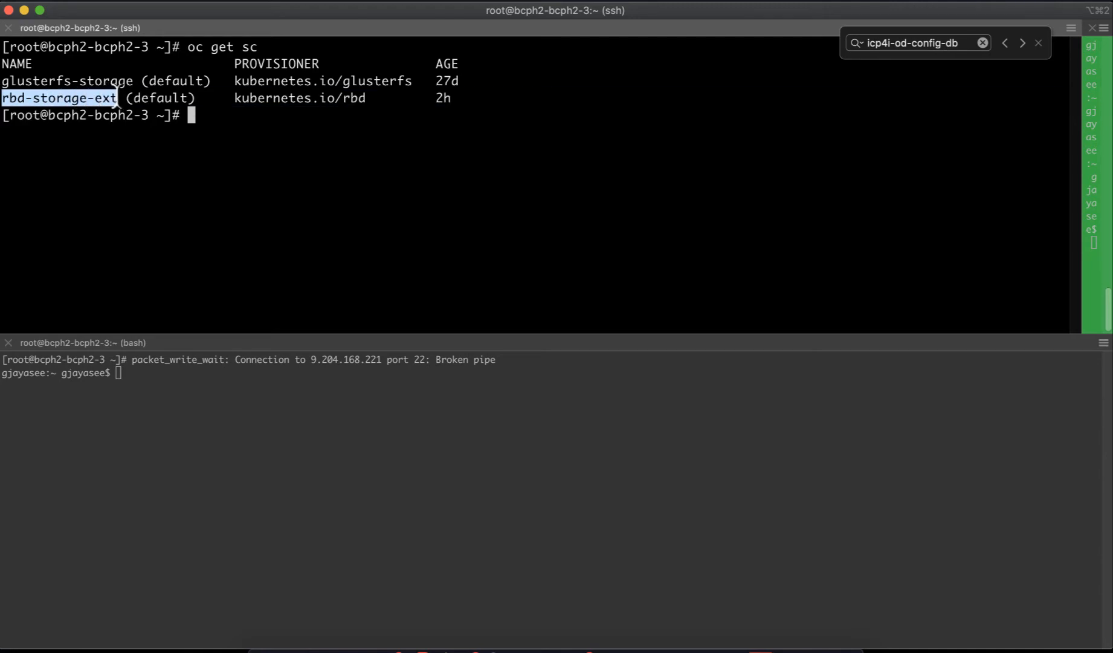
click(124, 98)
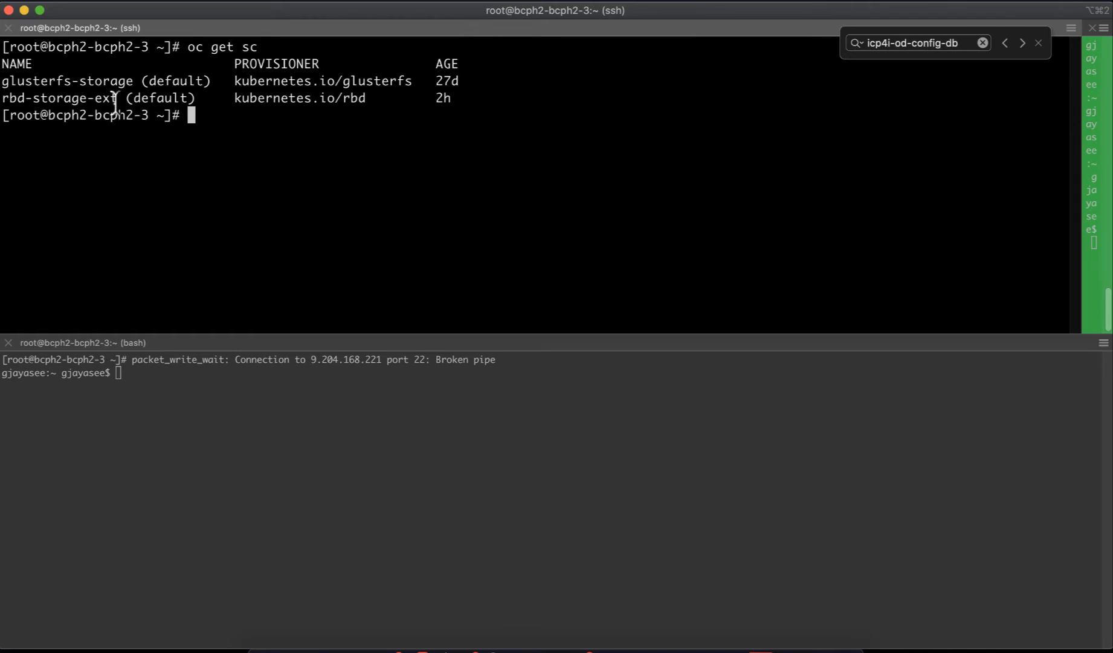
drag(118, 98, 3, 98)
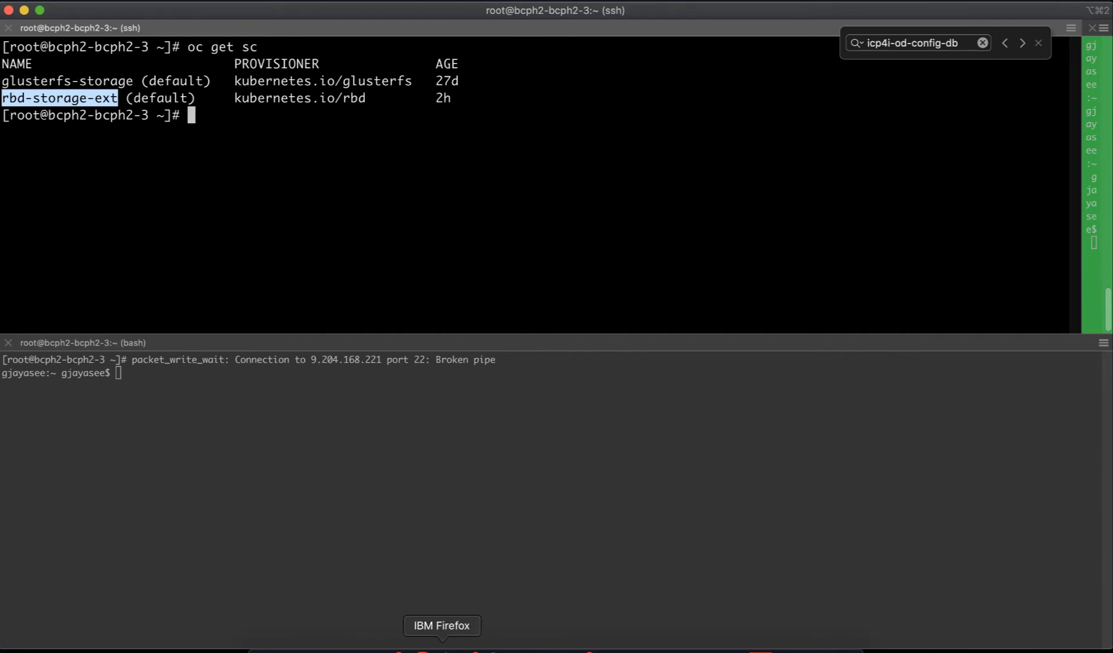
Return to Firefox and examine the map count prerequisite, highlighting vm.max_map_count and its required value 262144.
click(441, 651)
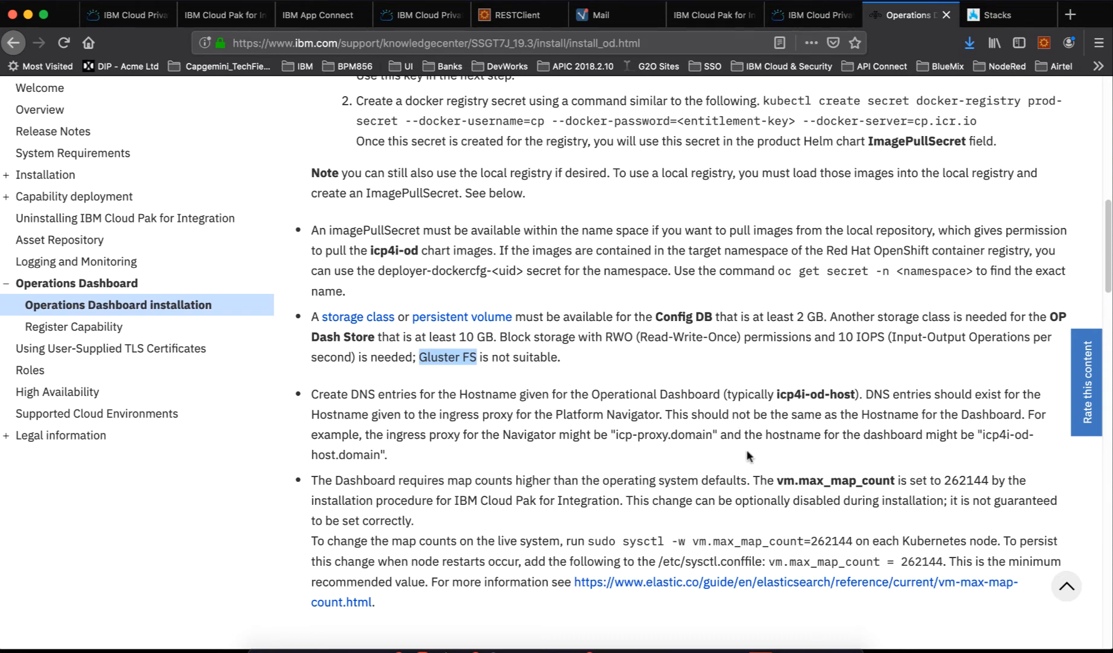
scroll(748, 453, down, 2)
click(780, 419)
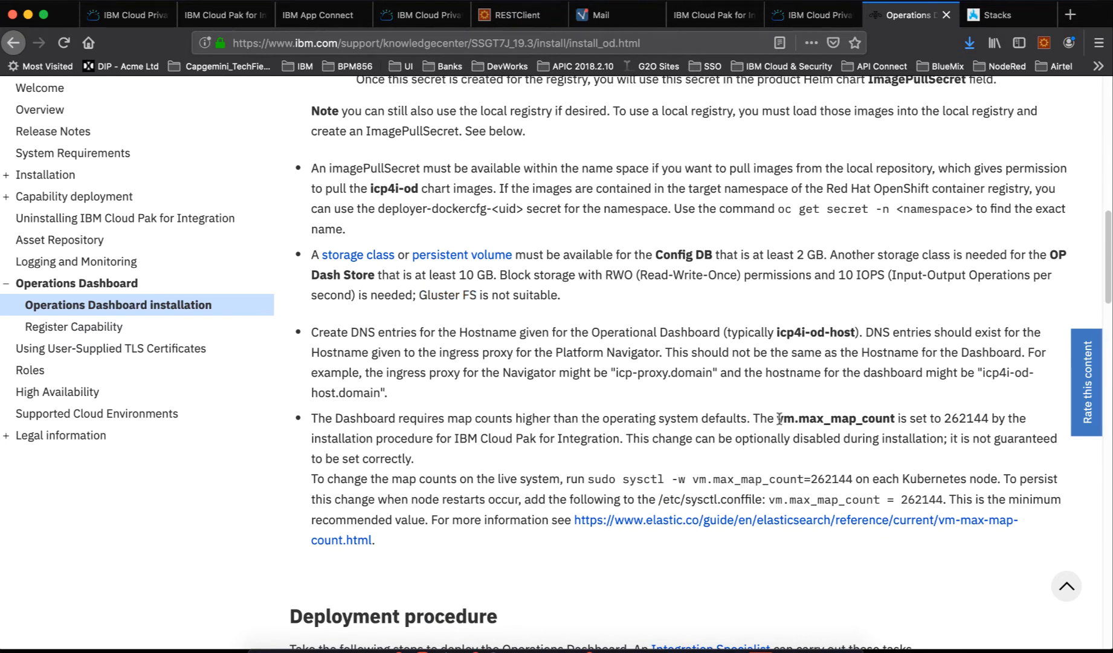
drag(780, 418, 861, 412)
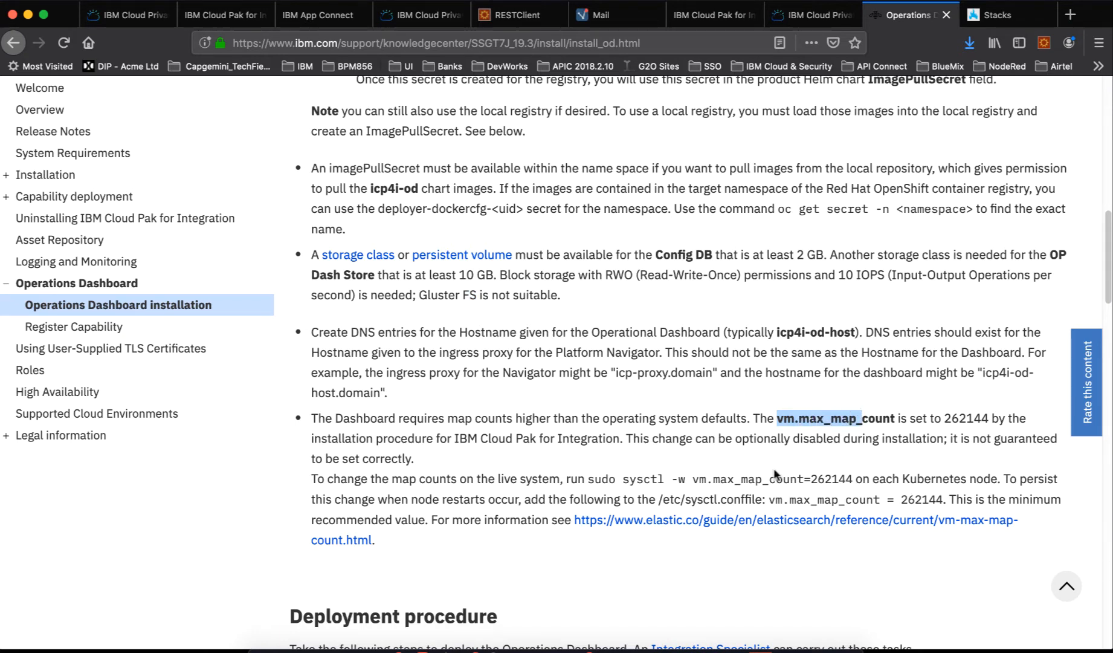
click(891, 432)
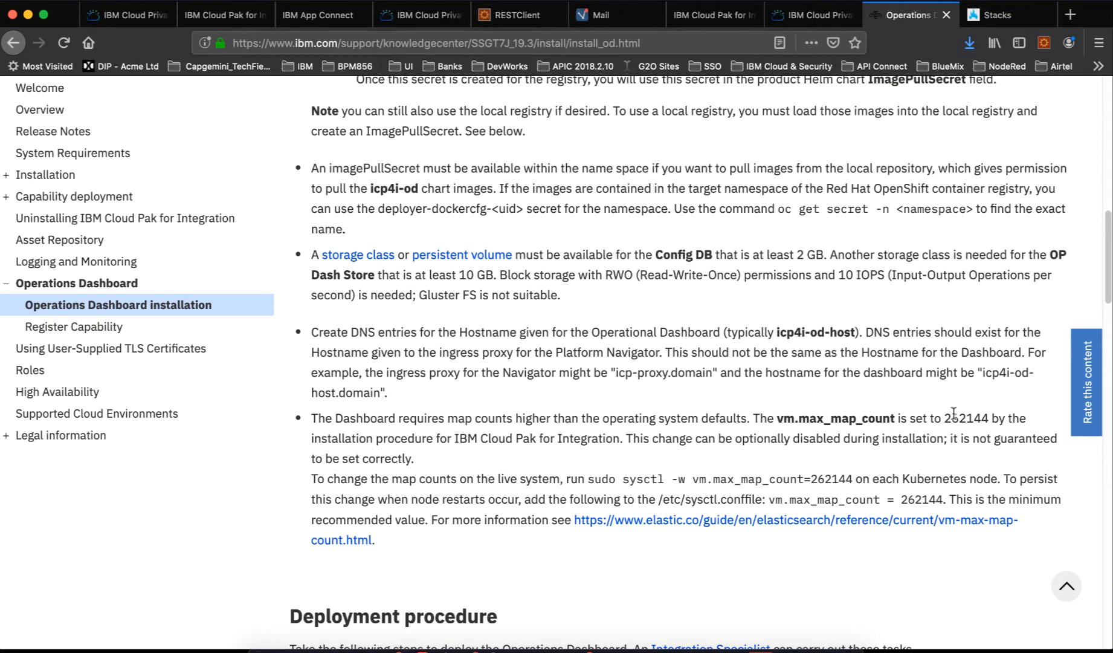
drag(944, 419, 987, 422)
double_click(856, 418)
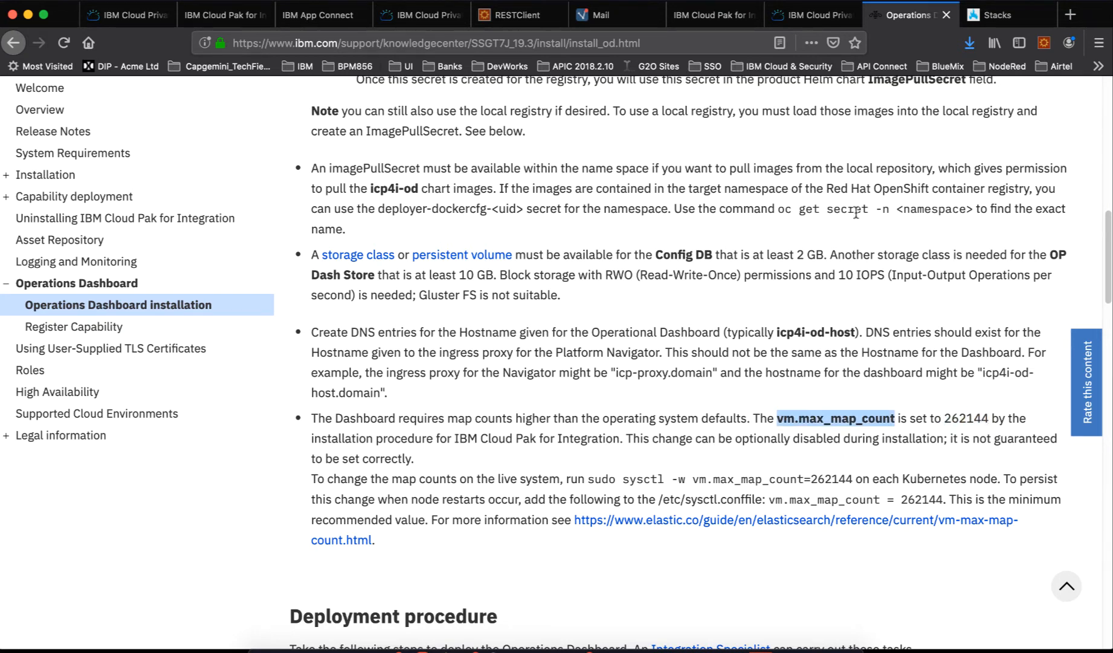
Switch to iTerm, check the kernel map count with sudo sysctl -a | grep vm.max_map_count and highlight the resulting line.
key(super+Tab)
key(super+Tab)
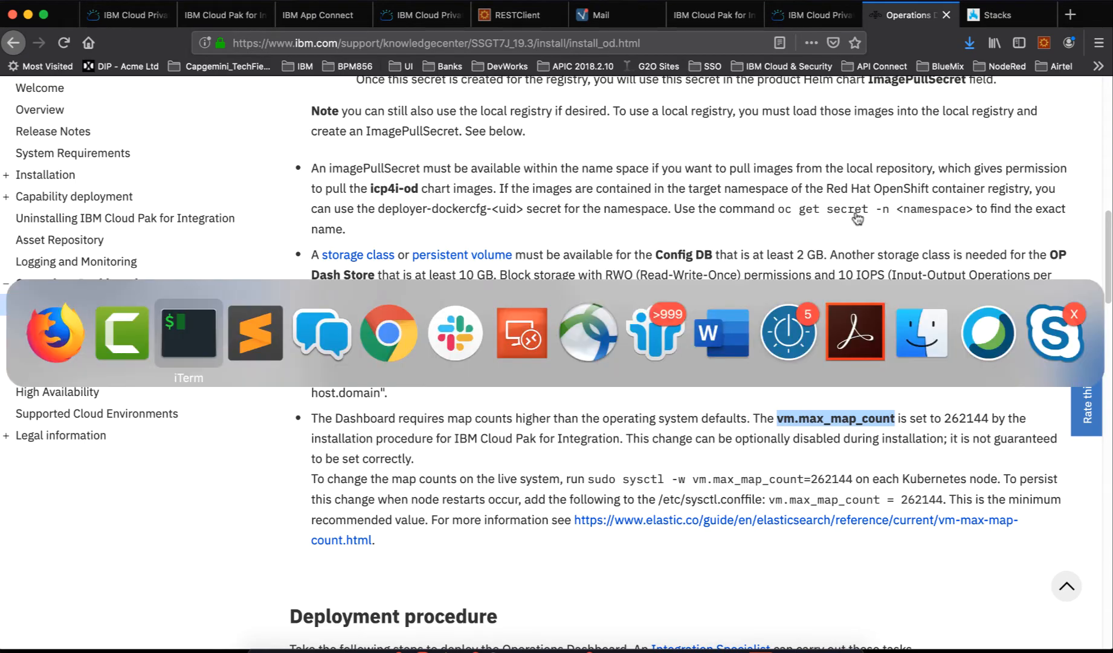
text(sudo sysctl -a | grep vm.max_map_count)
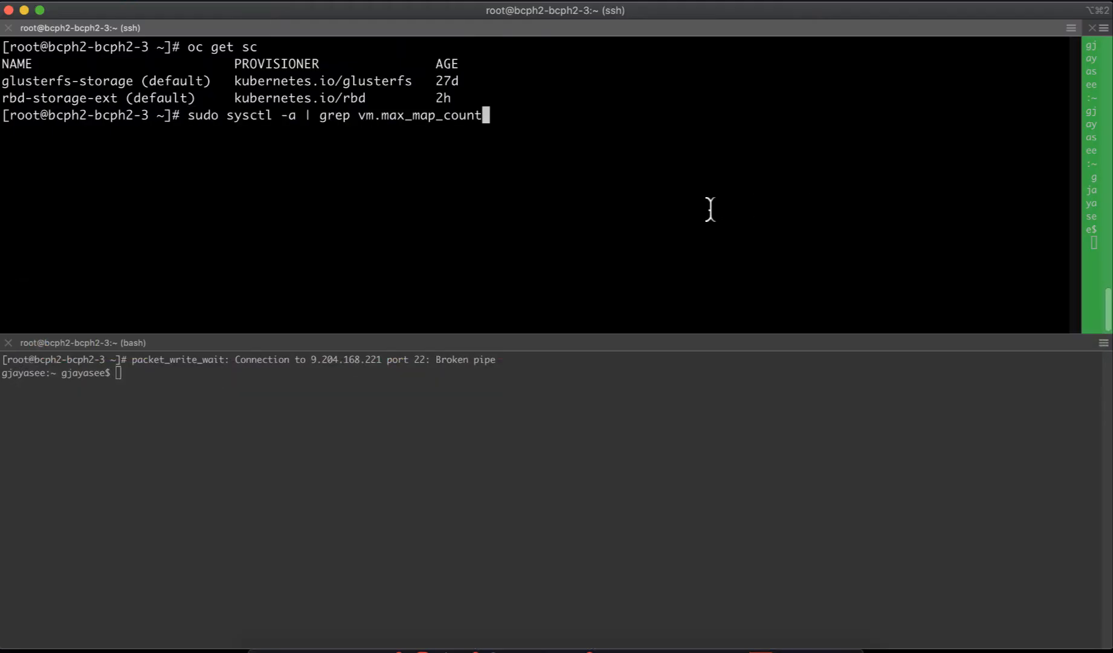
key(Return)
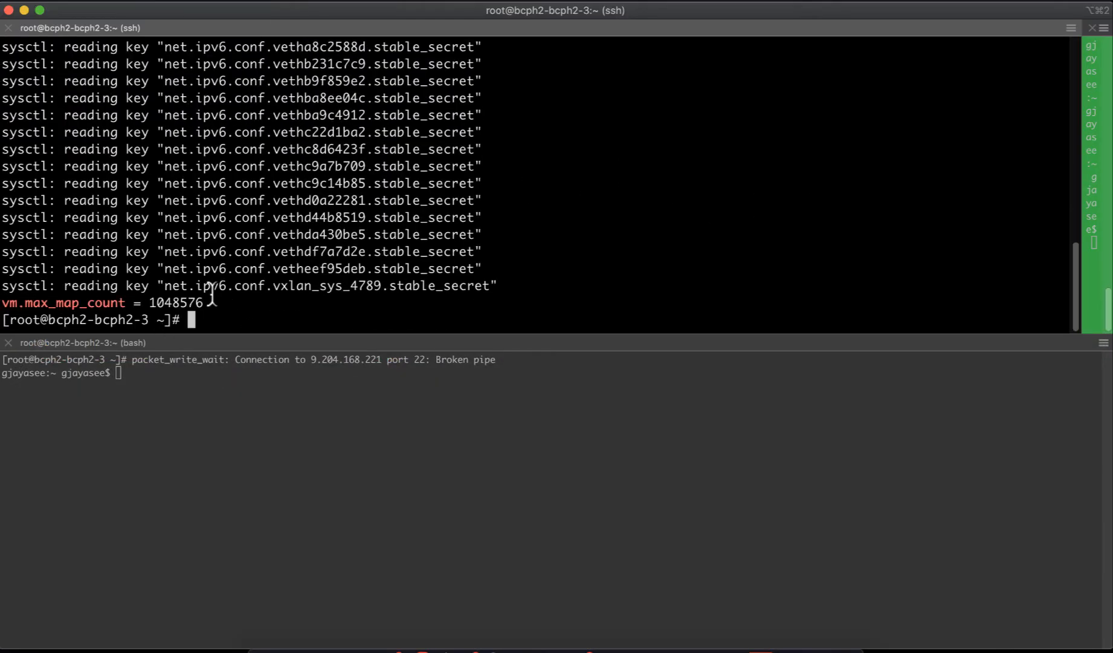
drag(209, 305, 1, 302)
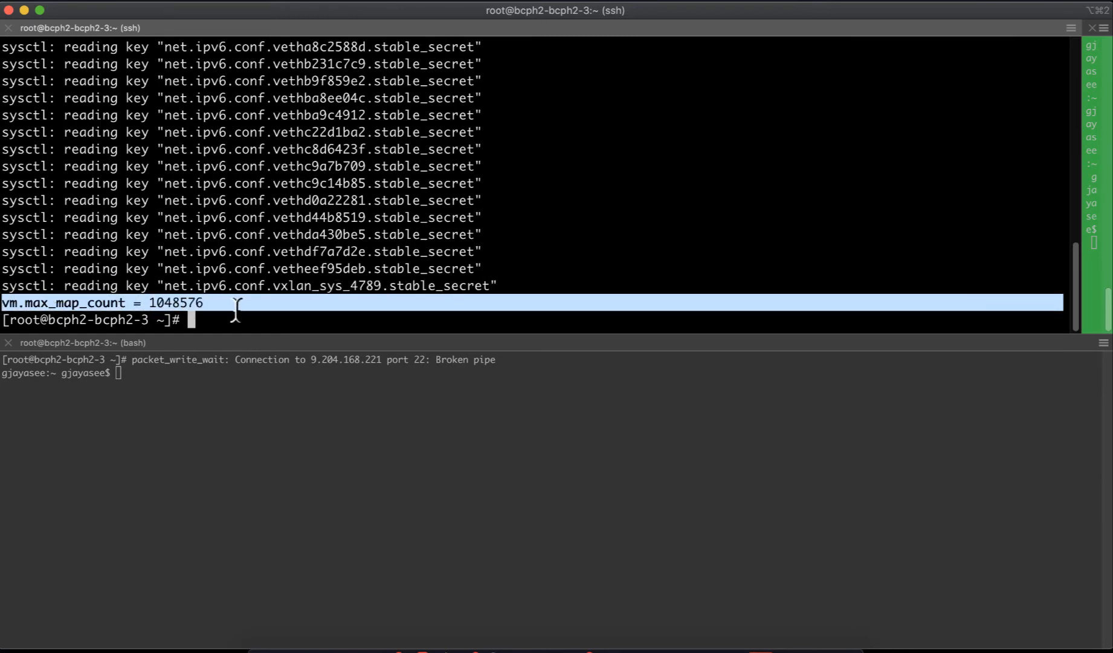
click(193, 302)
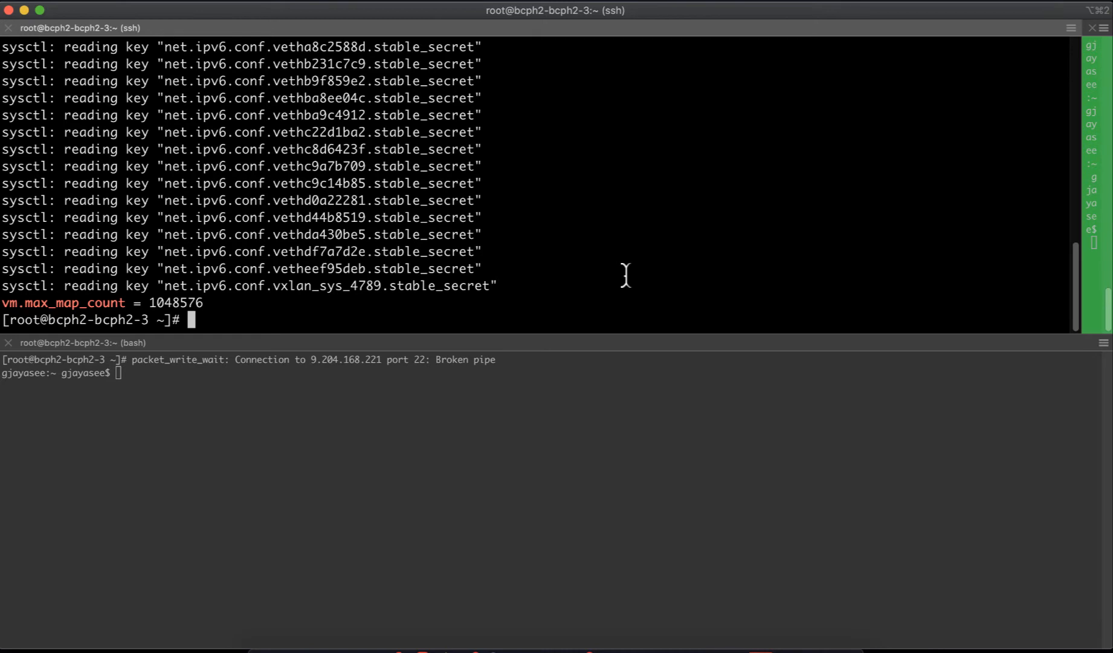
Recall the unexecuted command sudo sysctl -w vm.max_map_count=1048576, highlight its value and compare it with the map count requirement in Firefox.
key(Up)
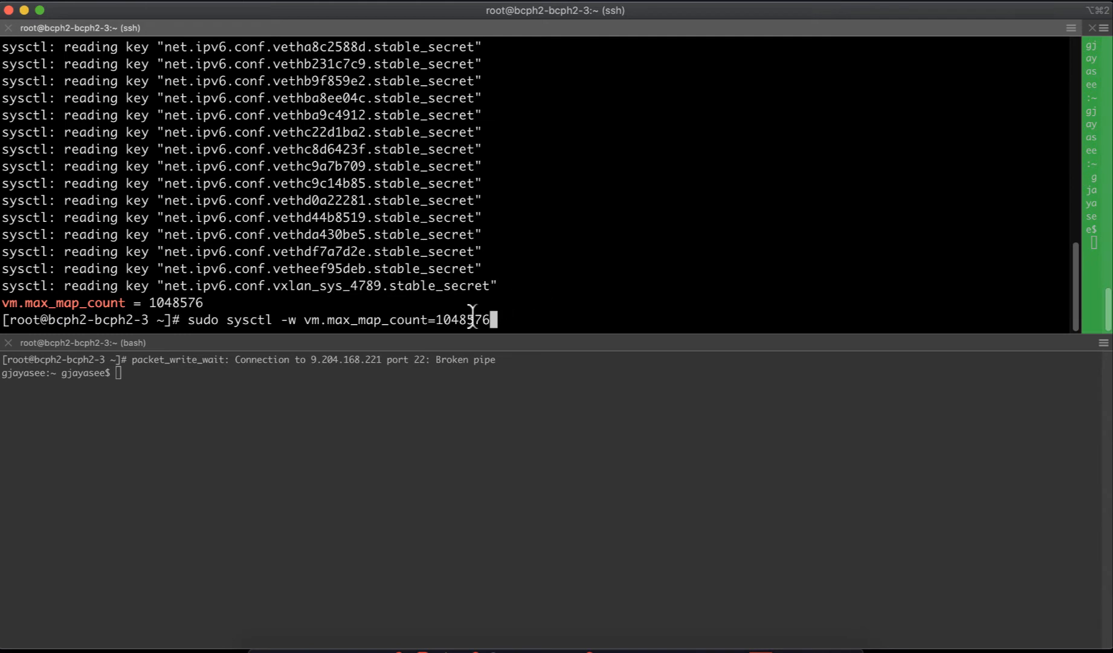
drag(437, 320, 487, 309)
key(super+Tab)
key(super+Tab)
key(super+Tab)
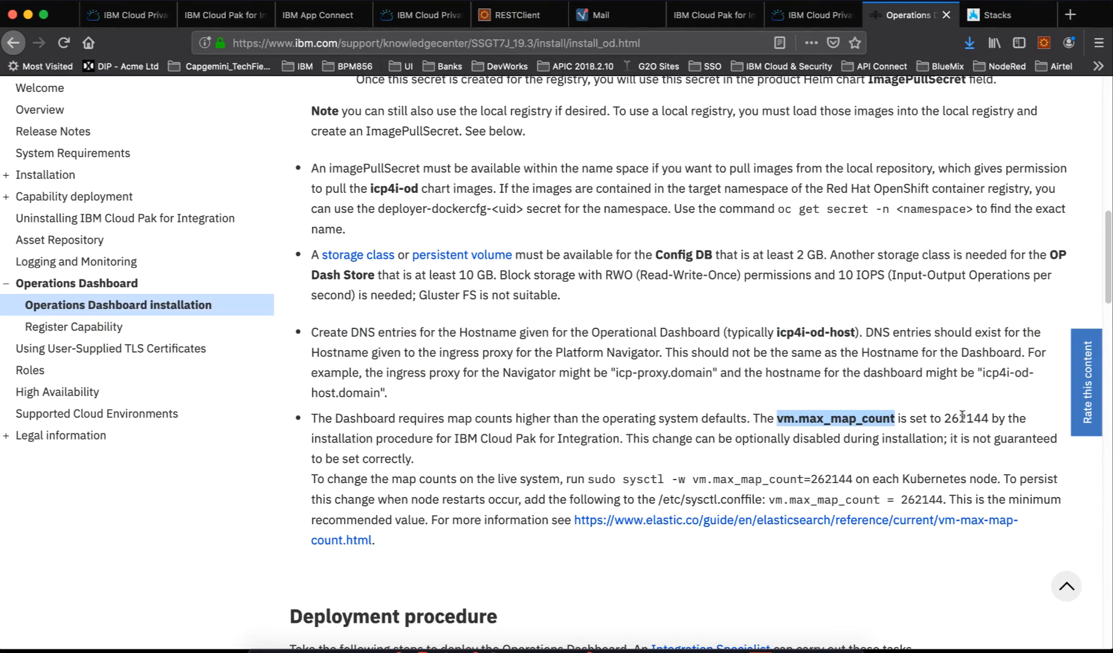
Return to iTerm and erase the unexecuted sysctl command from the prompt.
key(super+Tab)
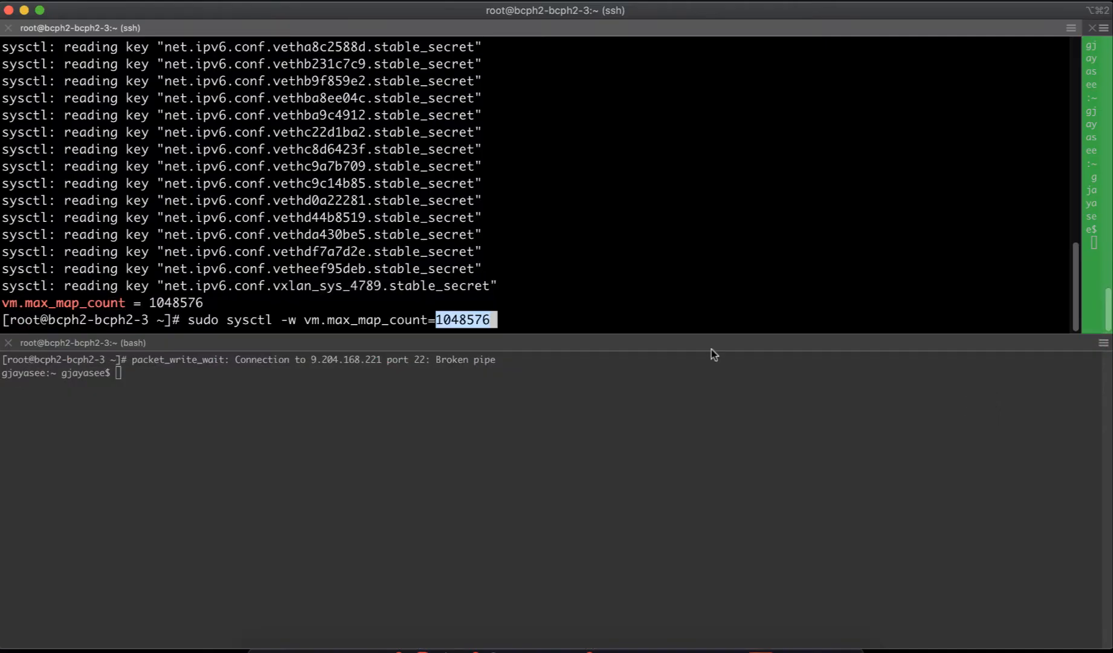
click(551, 319)
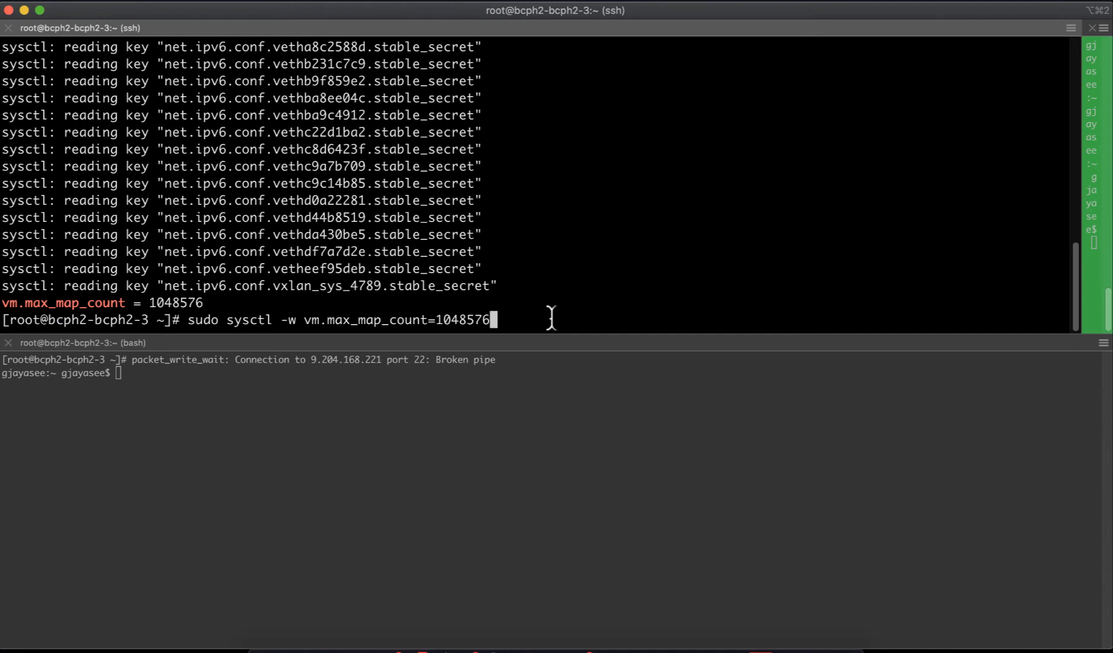
key(BackSpace)
key(BackSpace)
key(BackSpace)
key(BackSpace)
key(BackSpace)
key(BackSpace)
key(BackSpace)
key(BackSpace)
key(BackSpace)
key(BackSpace)
key(BackSpace)
key(BackSpace)
key(BackSpace)
key(BackSpace)
key(BackSpace)
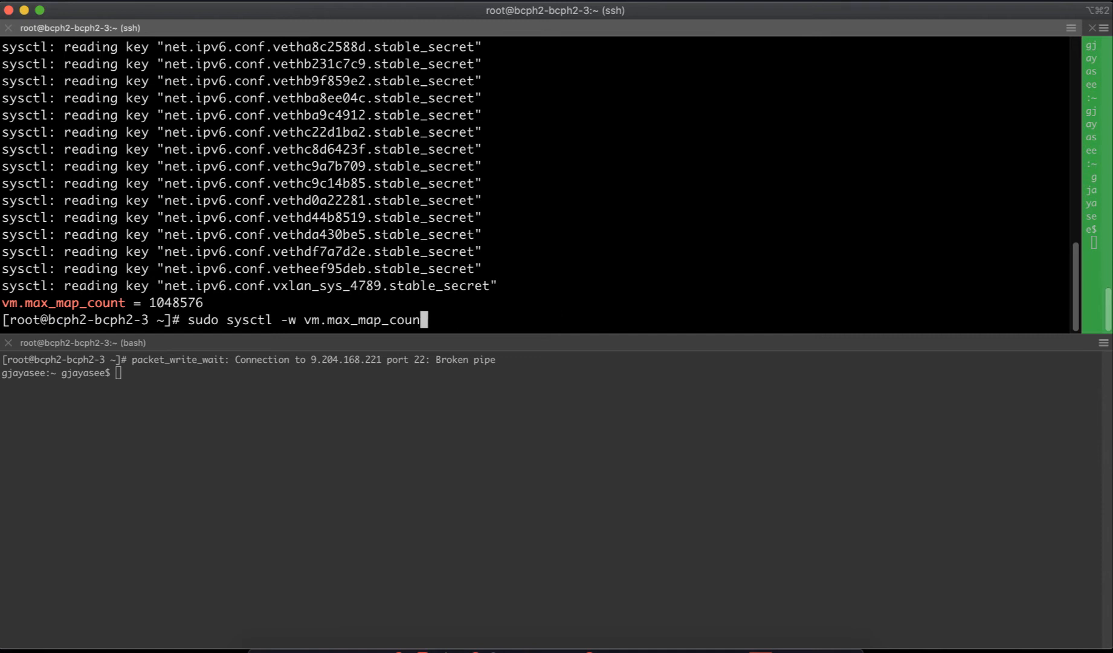
key(BackSpace)
key(BackSpace)
key(BackSpace)
key(BackSpace)
key(BackSpace)
key(BackSpace)
key(BackSpace)
key(BackSpace)
key(BackSpace)
key(BackSpace)
key(BackSpace)
key(BackSpace)
key(BackSpace)
key(BackSpace)
key(BackSpace)
key(BackSpace)
key(BackSpace)
key(BackSpace)
key(BackSpace)
key(BackSpace)
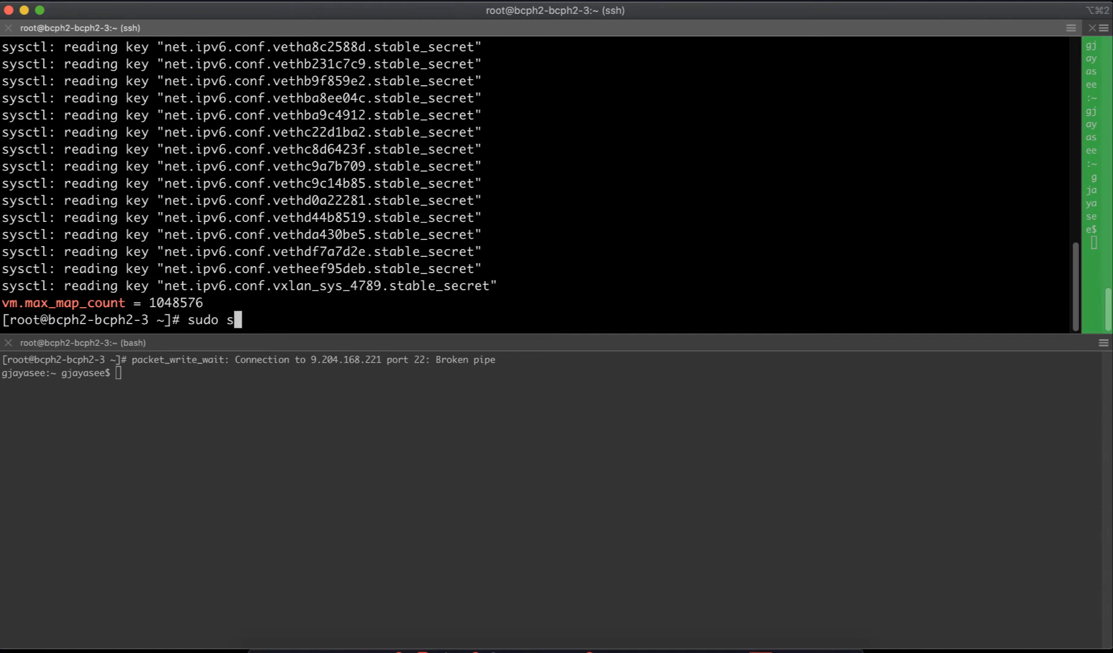
key(BackSpace)
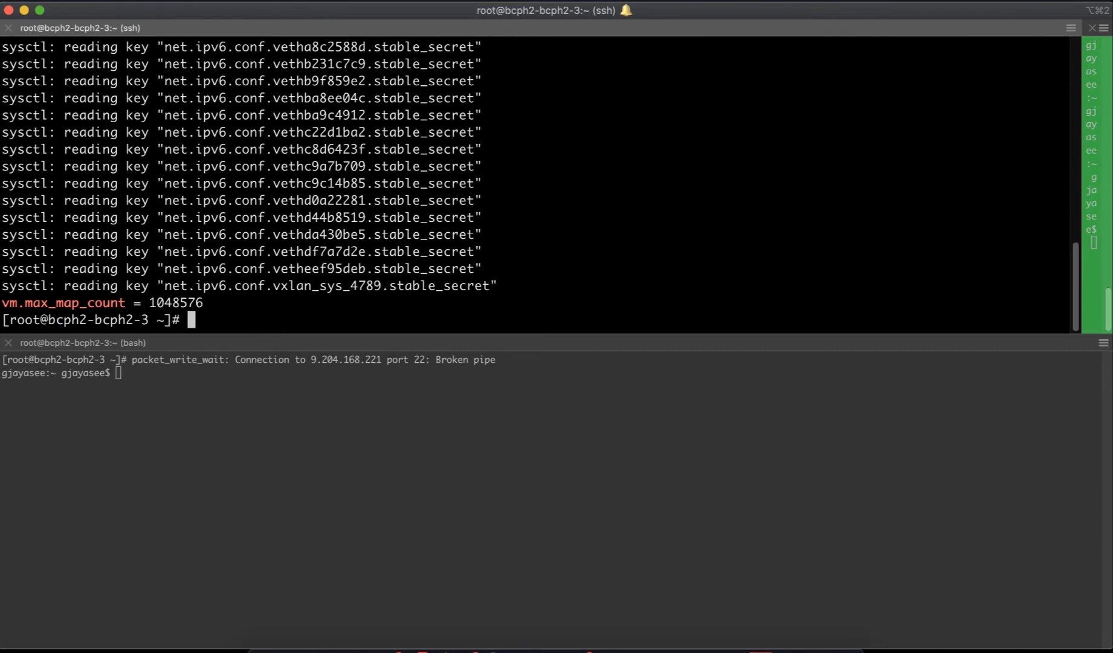
Return to the documentation in Firefox and highlight the sysctl -w vm.max_map_count=262144 command in the map count prerequisite.
click(442, 646)
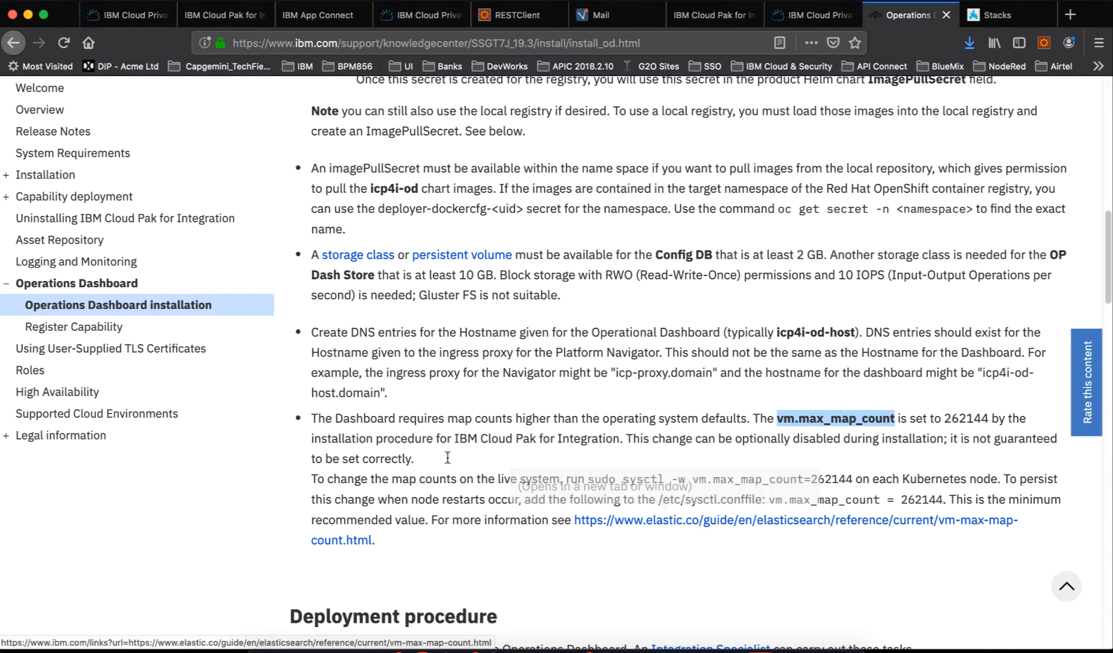
scroll(477, 351, down, 1)
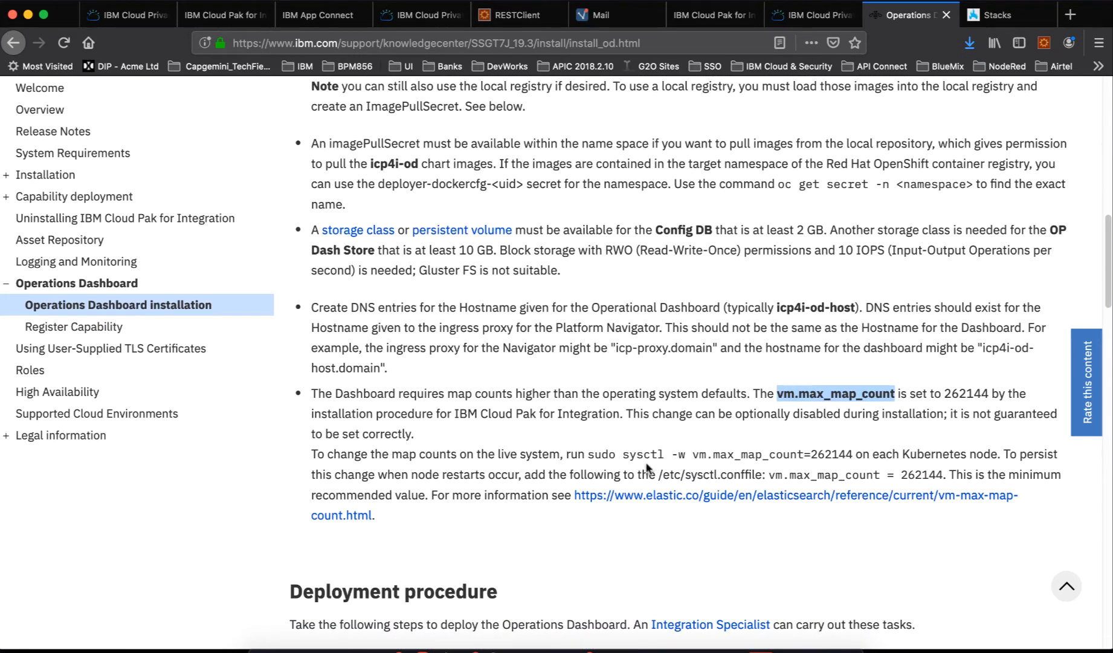
drag(625, 455, 864, 455)
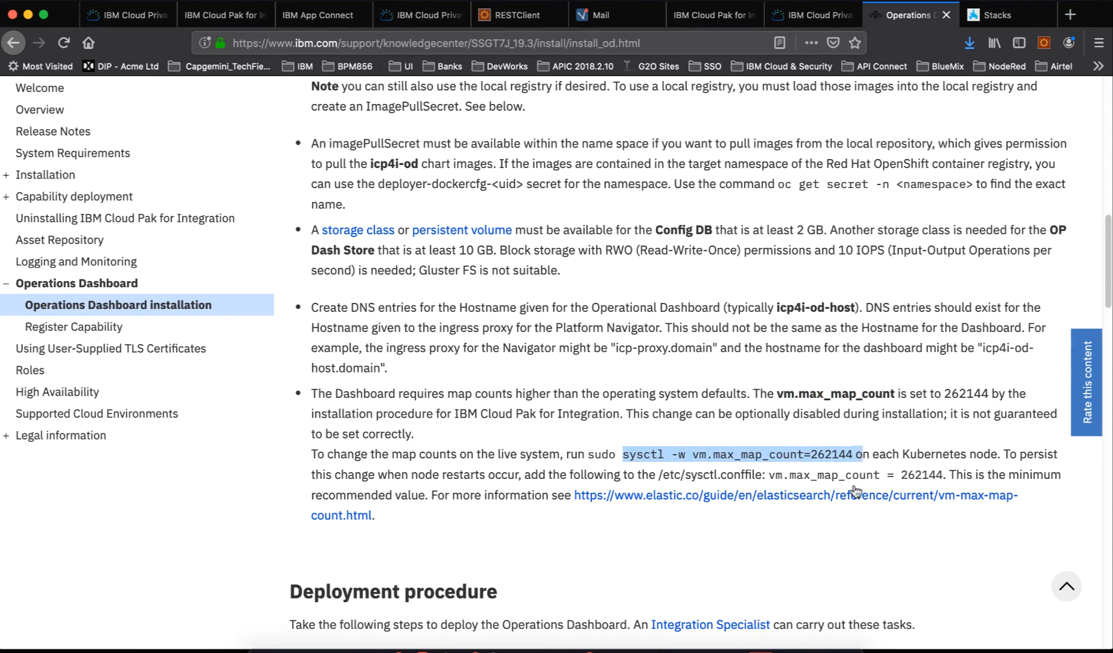
click(771, 582)
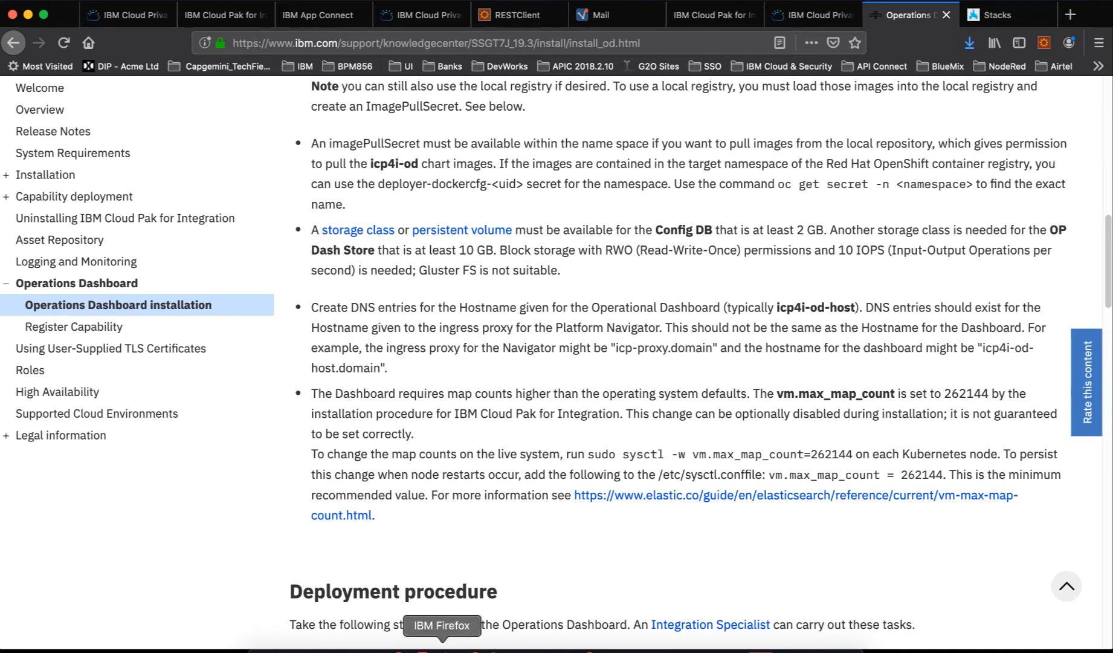
Switch to the IBM Cloud Pak for Integration window and open the tracing installation from the platform's Tracing capability.
right_click(445, 649)
click(485, 488)
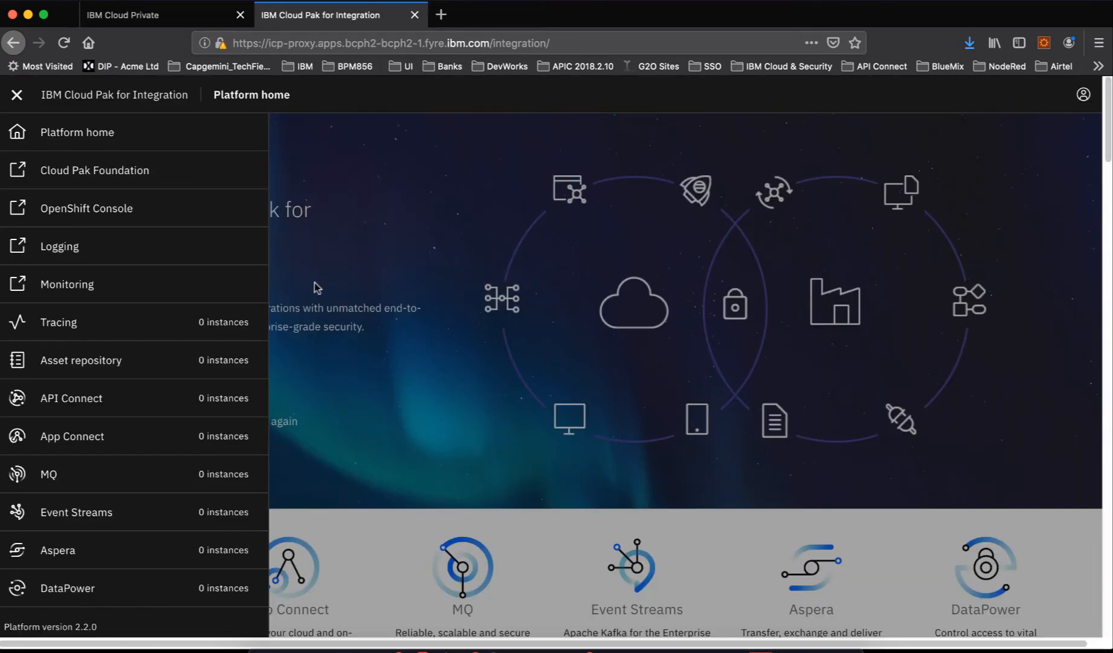
click(77, 325)
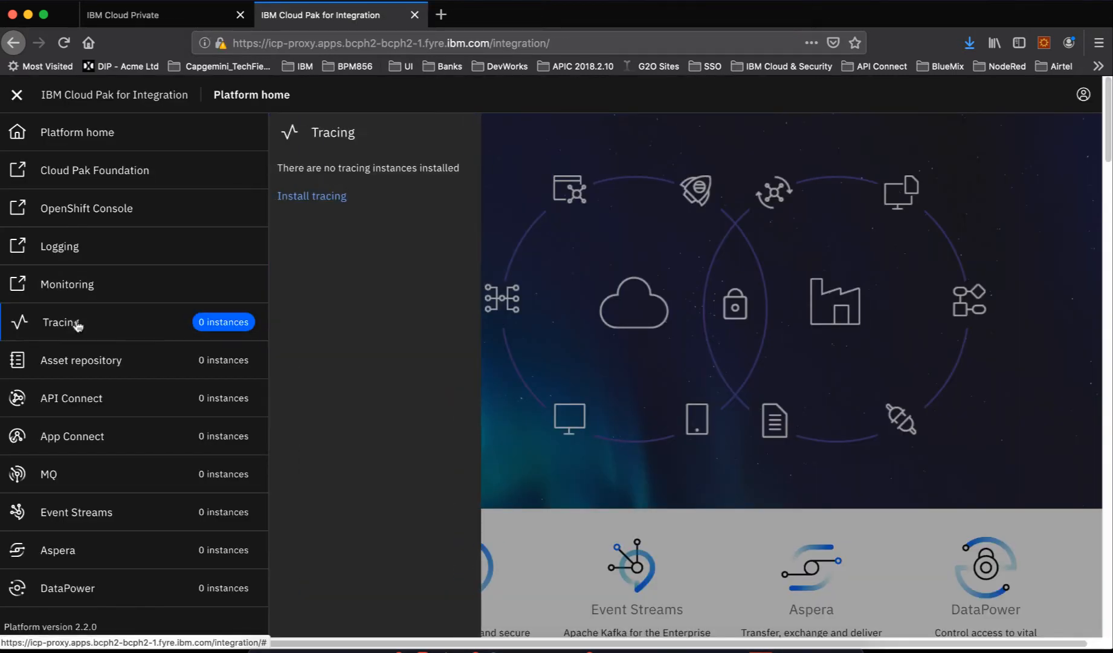
click(317, 197)
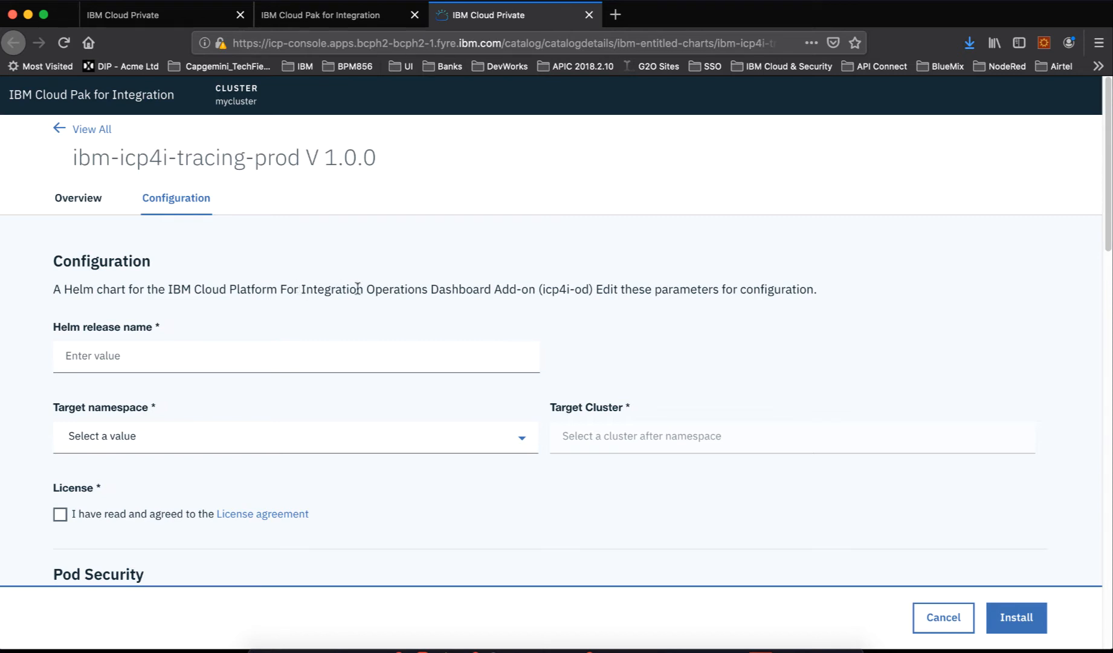
Set the Helm release name to my-opdashbrd, target namespace to tracing and target cluster to local-cluster, and accept the license agreement.
drag(376, 289, 567, 293)
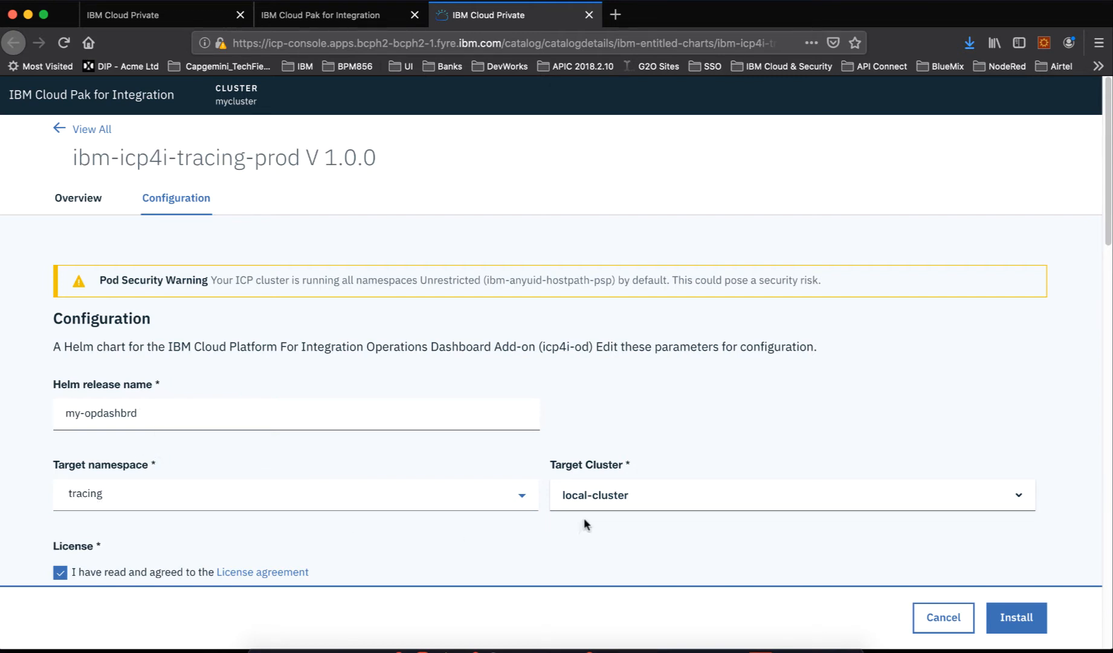
scroll(599, 502, down, 2)
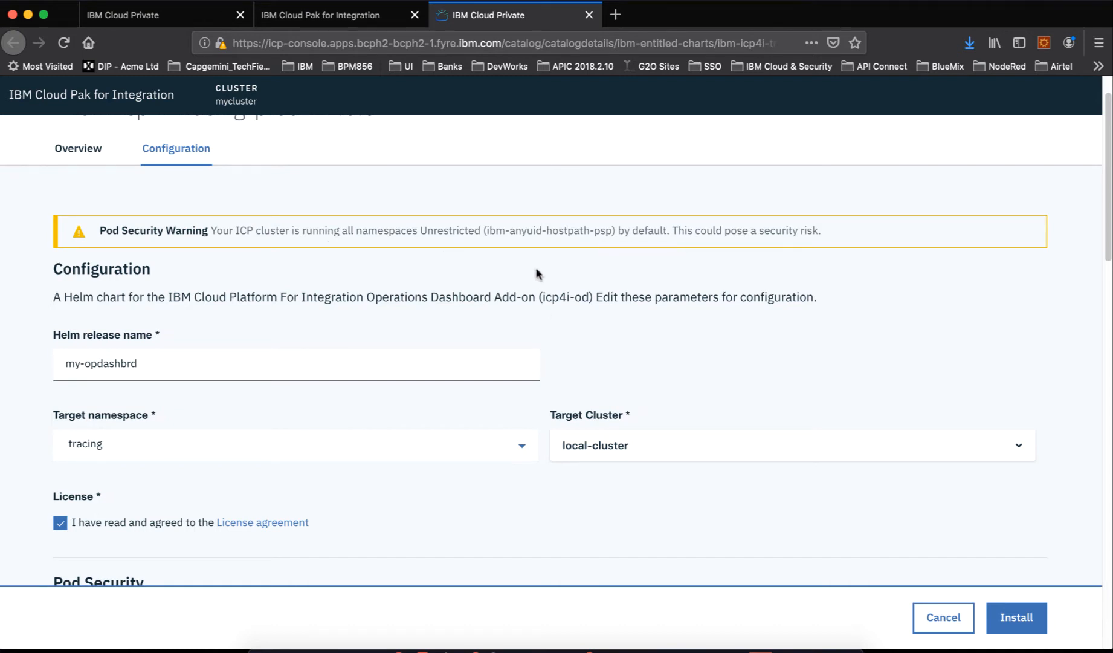
Switch to Sublime Text and copy the oc adm policy add-scc-to-group anyuid system:serviceaccounts:tracing command from the installation notes.
click(658, 645)
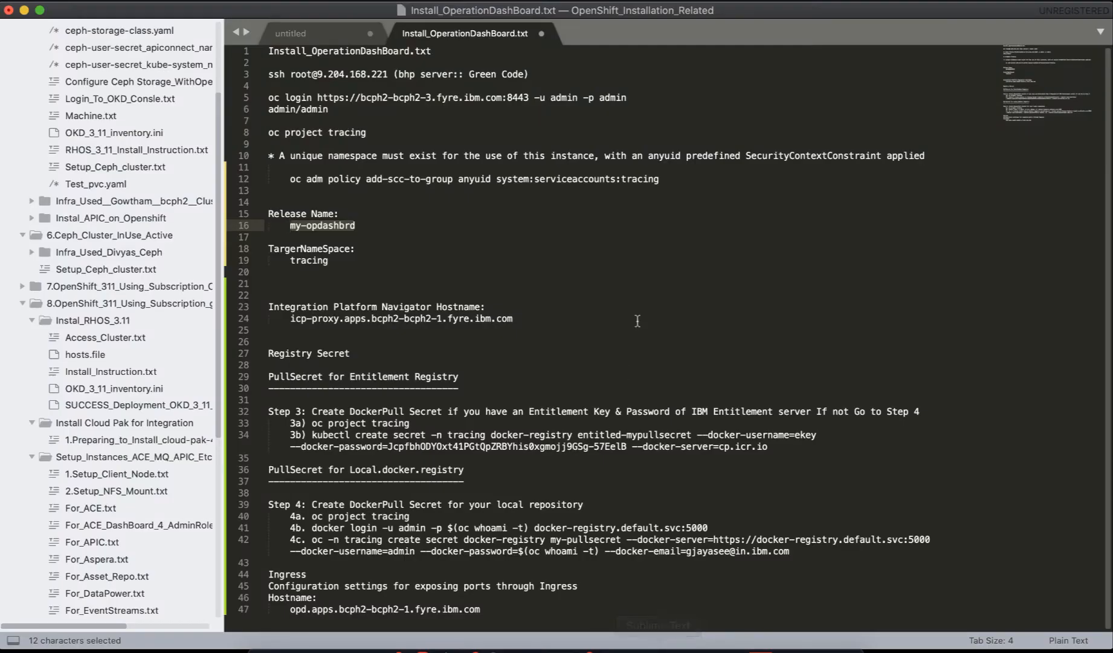
click(682, 184)
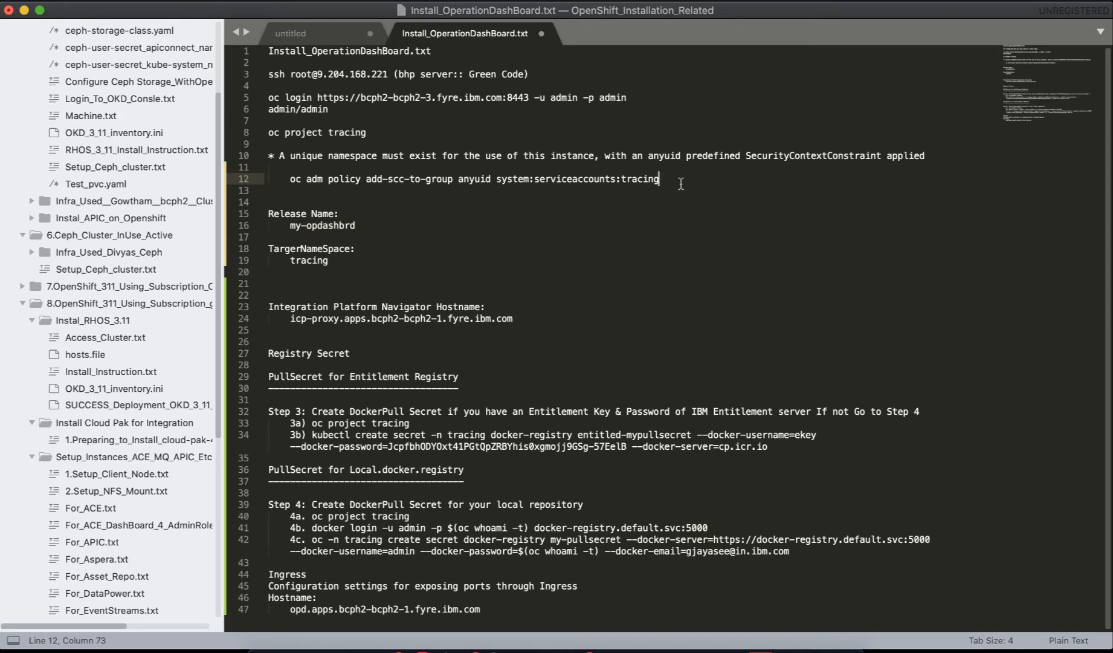
key(shift+super+Left)
key(super+c)
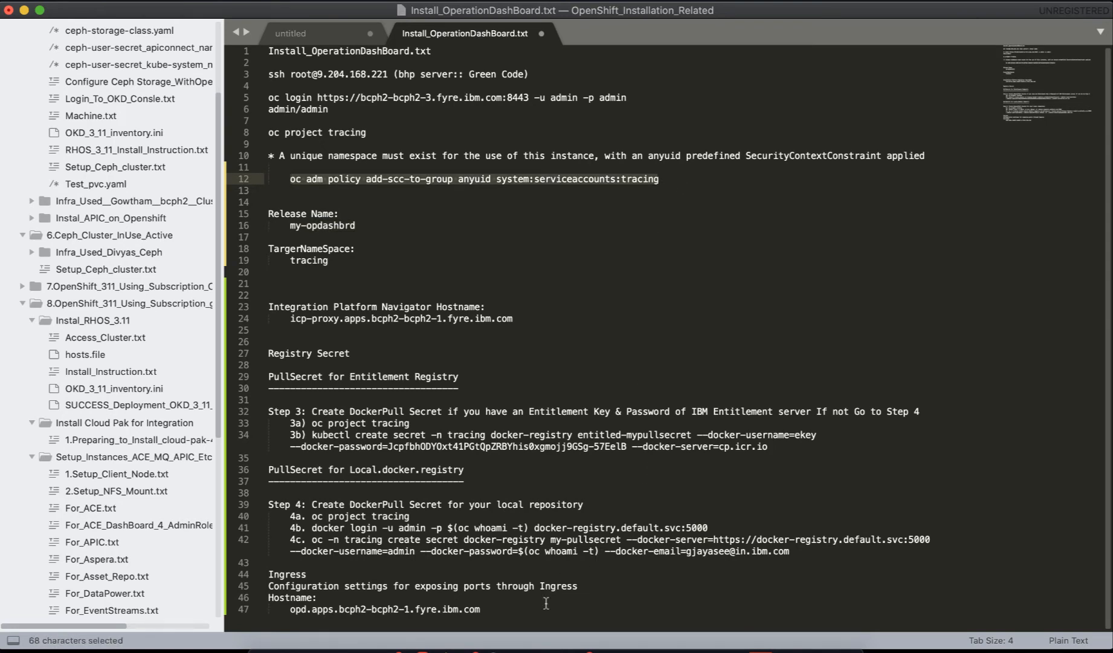
Return to the Operations Dashboard installation page in Firefox and review the anyuid namespace prerequisite and its policy command.
right_click(443, 647)
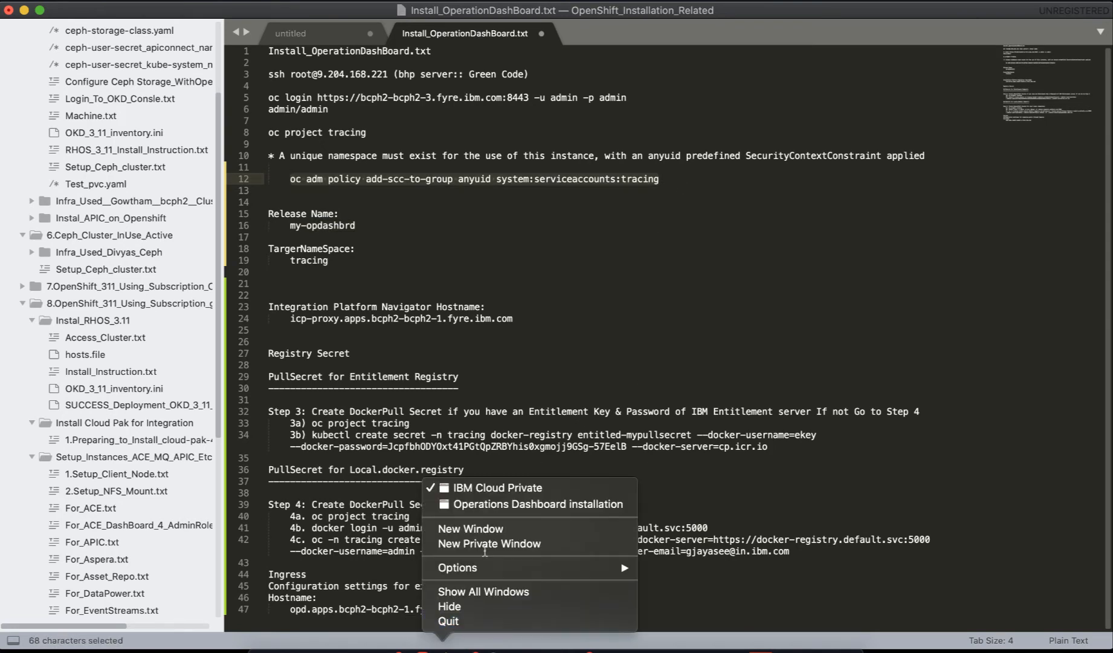
click(571, 506)
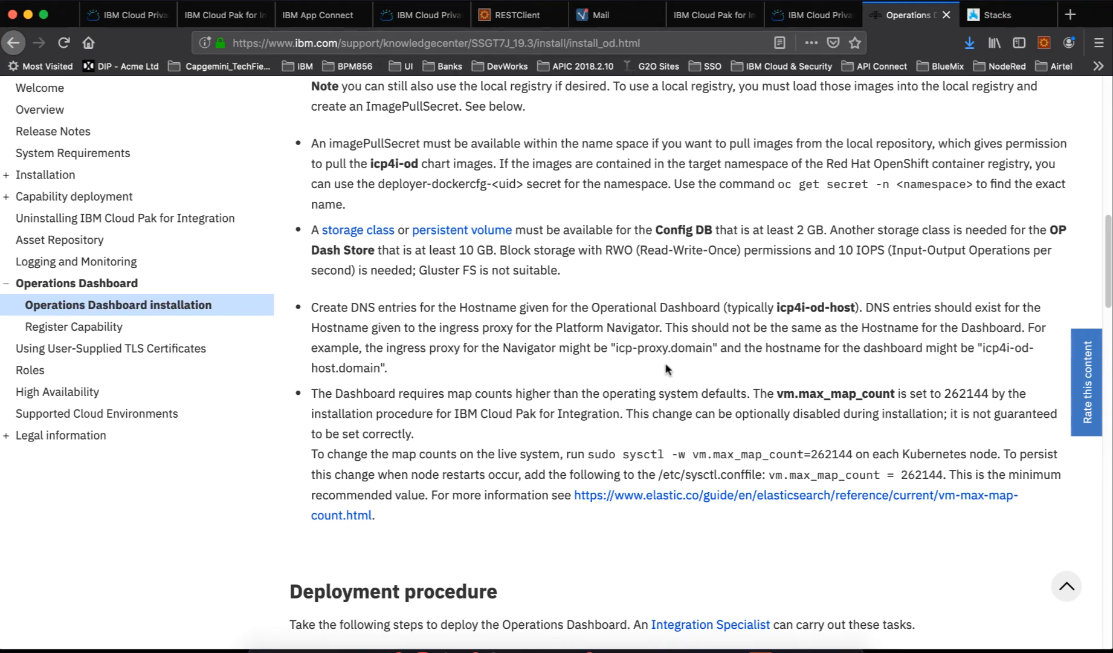
scroll(665, 367, up, 10)
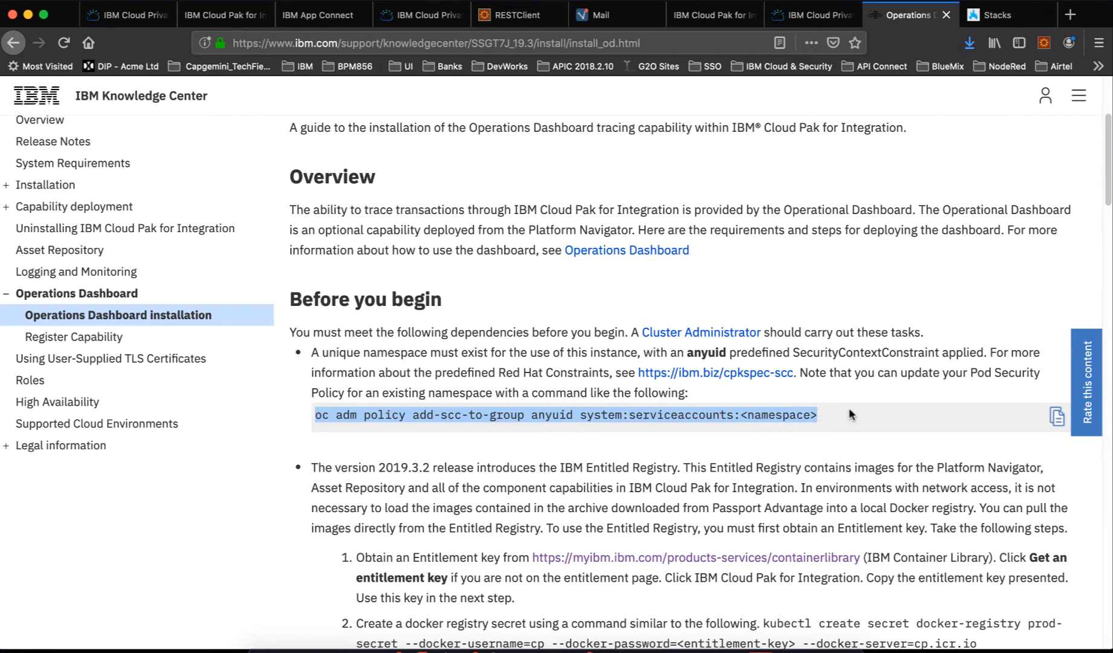
Switch to iTerm, select the tracing project and run oc adm policy add-scc-to-group anyuid system:serviceaccounts:tracing at a cleared prompt.
key(super+Tab)
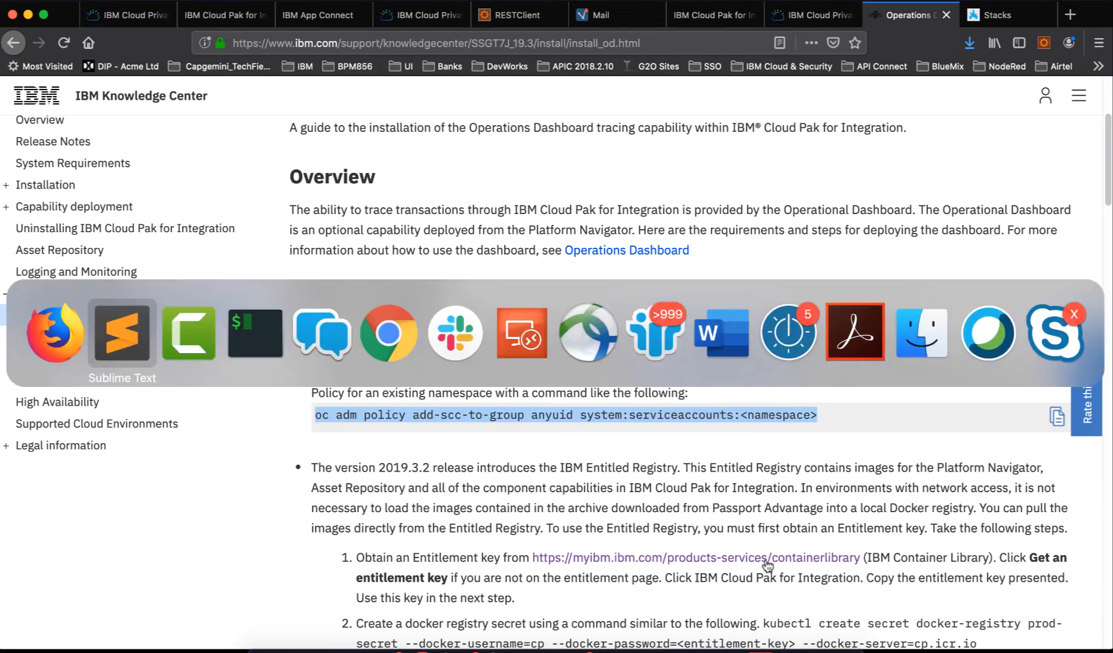
key(super+Tab)
key(Tab)
key(Tab)
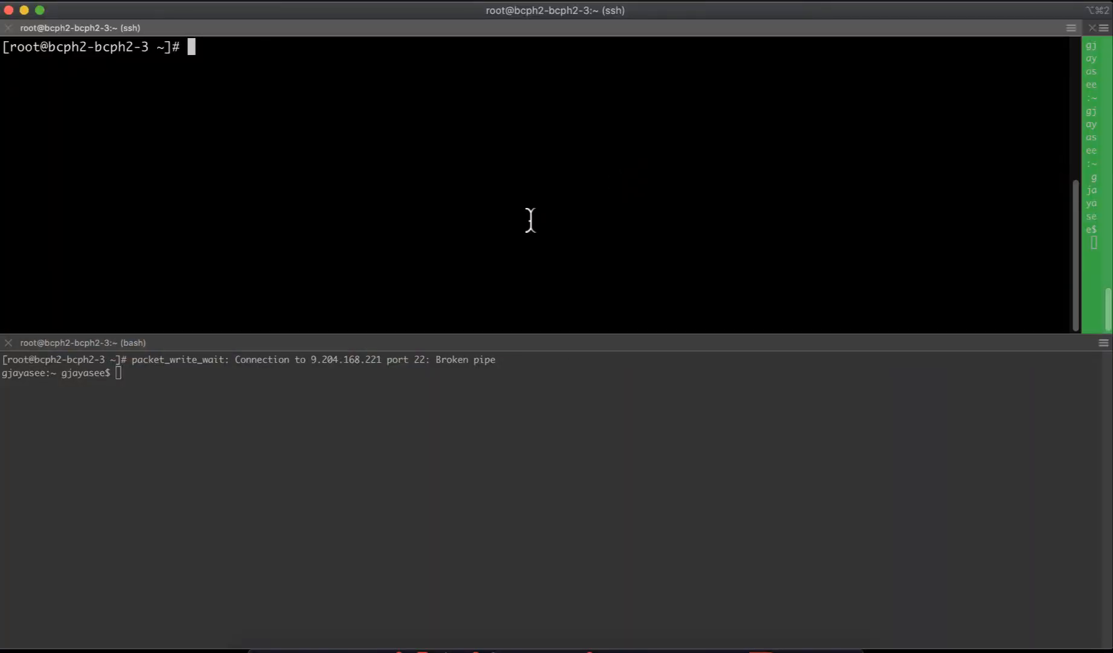
text(oc projec)
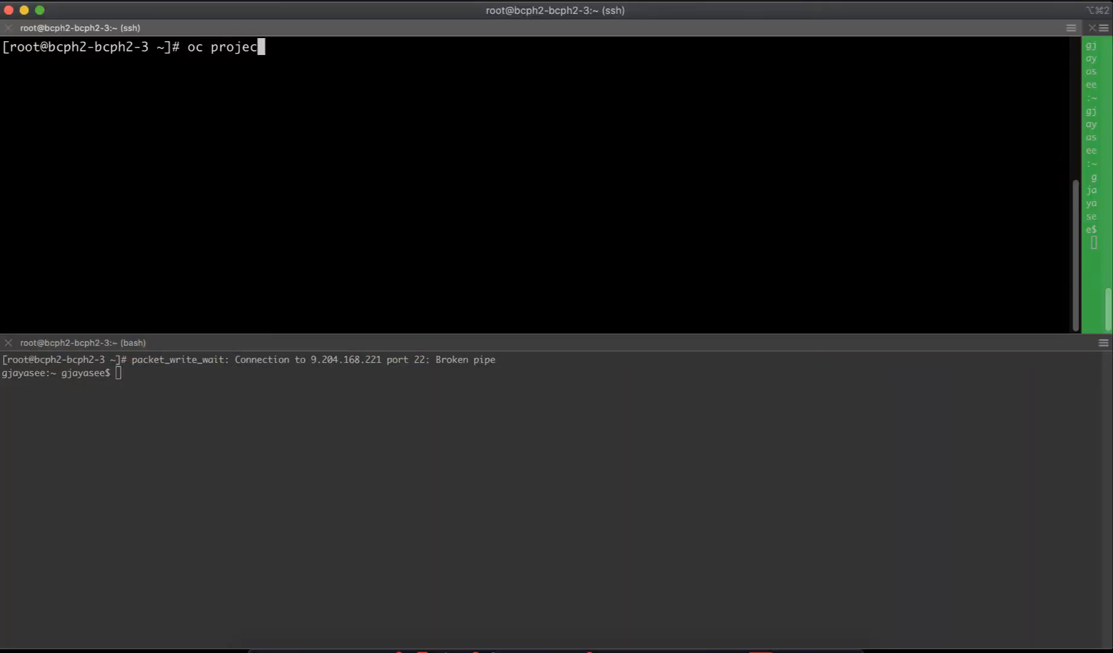
text(t tracing)
key(Return)
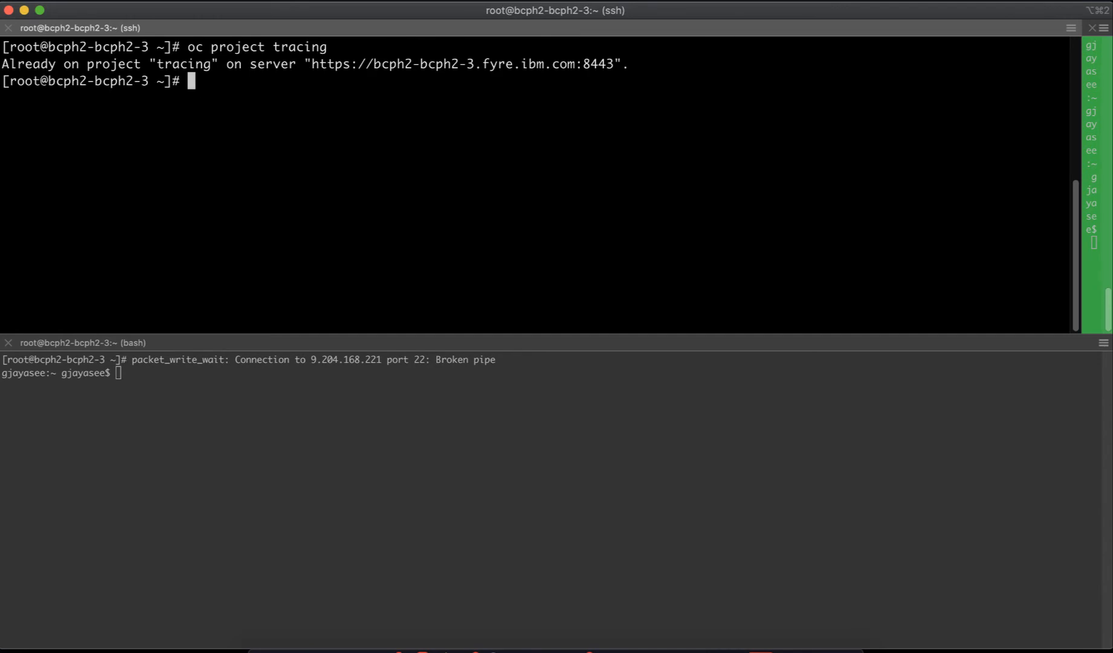
key(super+v)
key(Return)
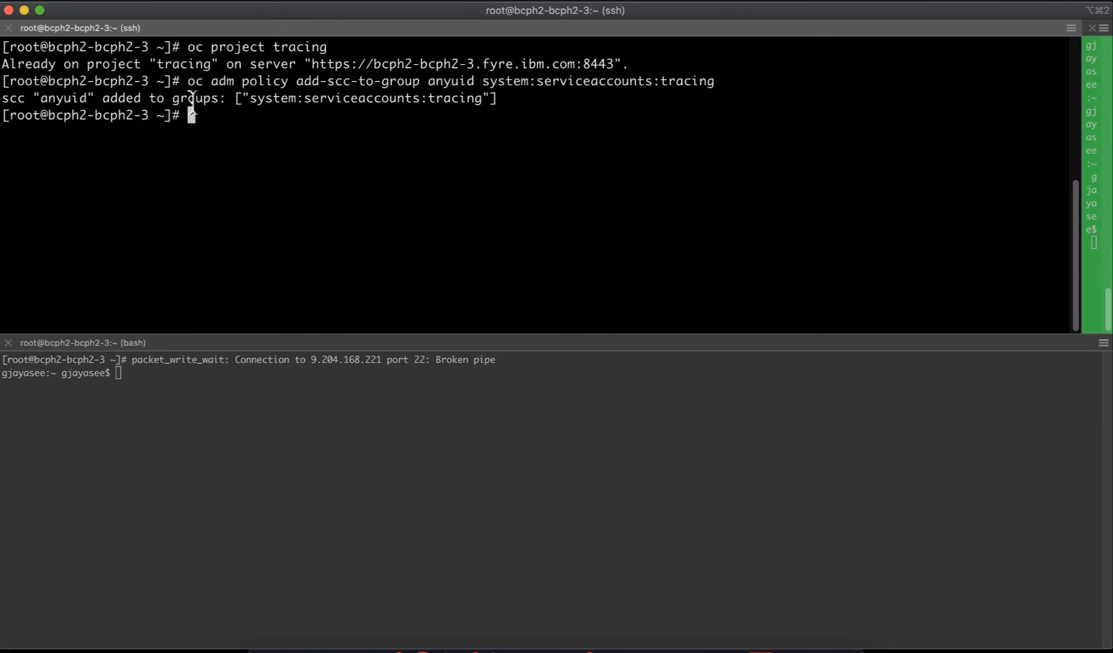
Check the anyuid prerequisite in the Firefox documentation again and return to iTerm.
key(super+Tab)
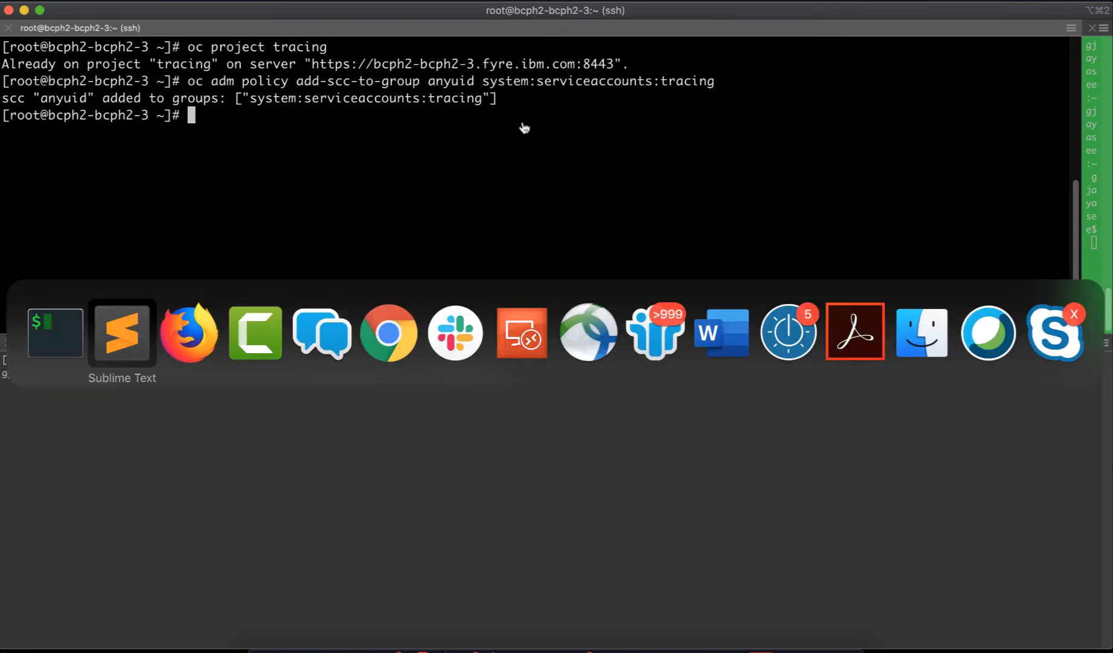
key(super+Tab)
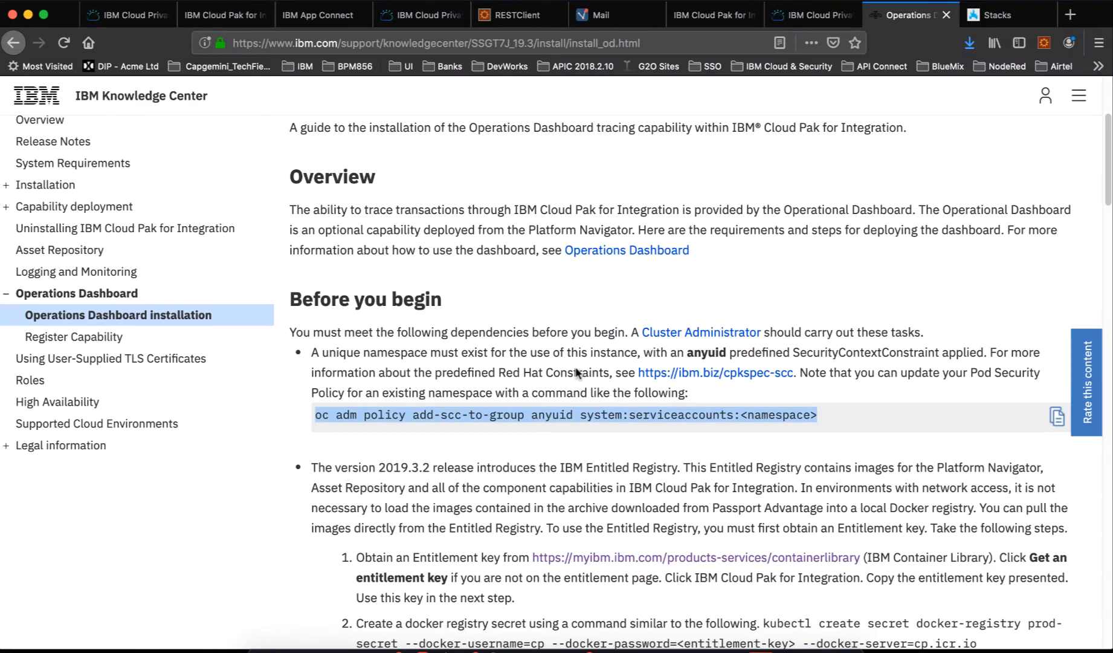
key(super+Tab)
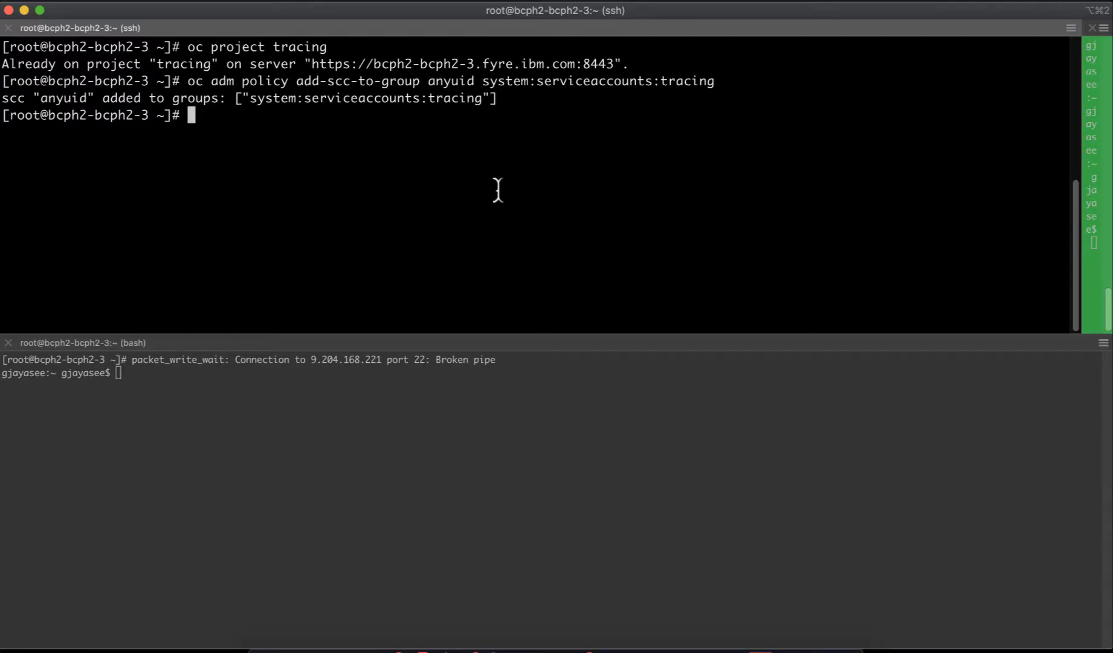
Check the release name in the Sublime Text notes, then switch to Firefox's IBM Cloud Private window and find the Integration Platform Navigator Hostname parameter.
click(659, 645)
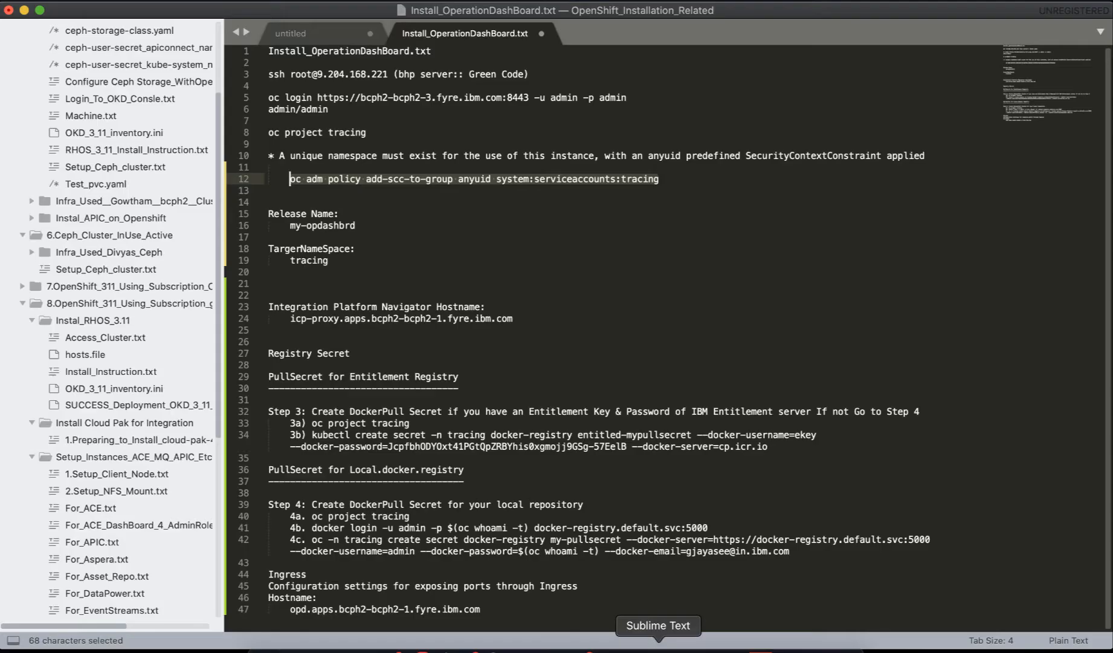
click(360, 226)
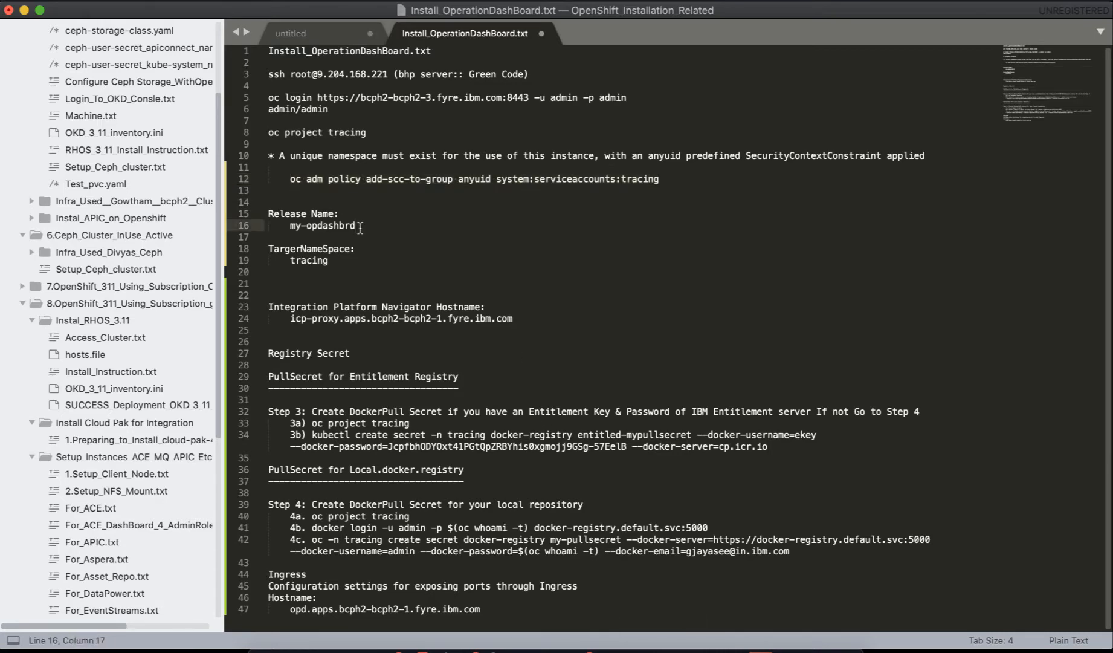
key(super+Tab)
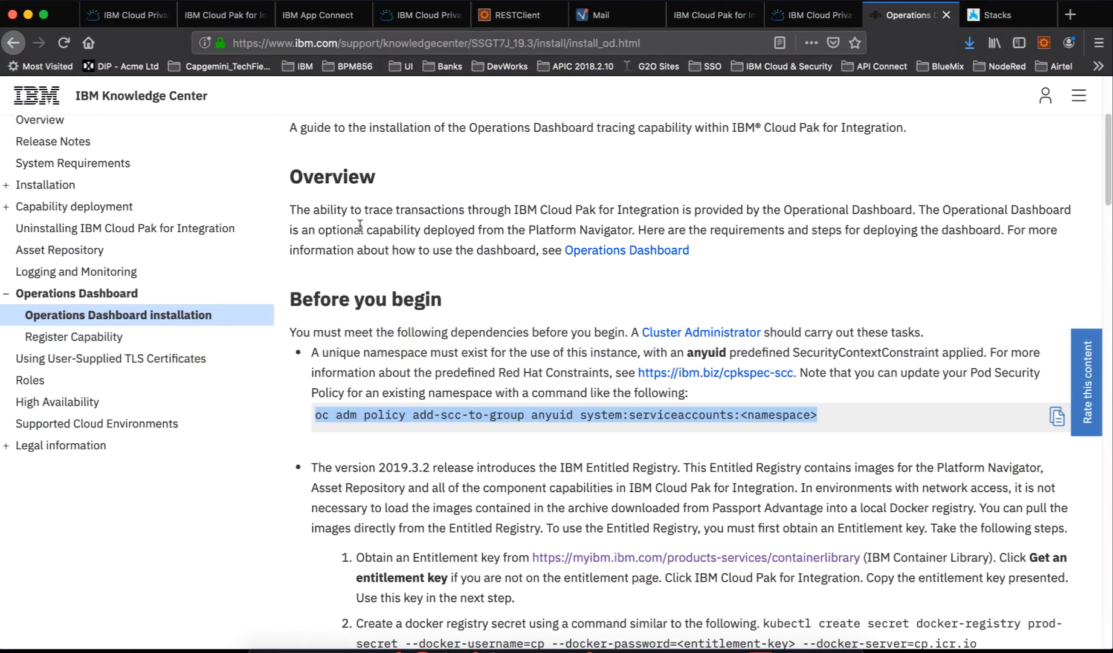
right_click(445, 650)
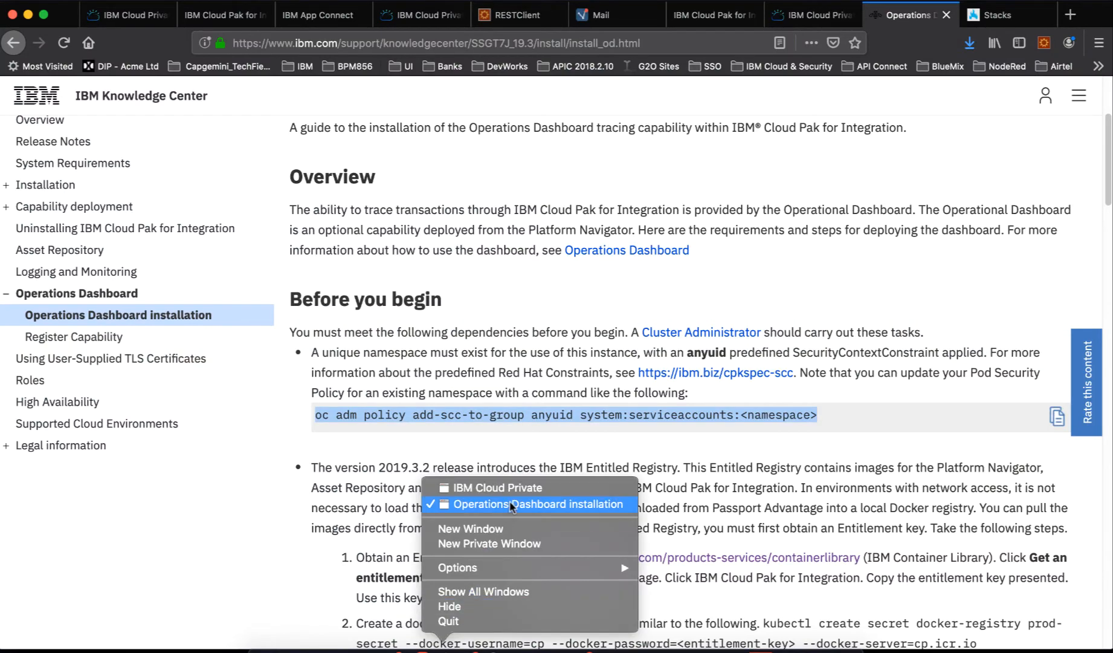
click(498, 488)
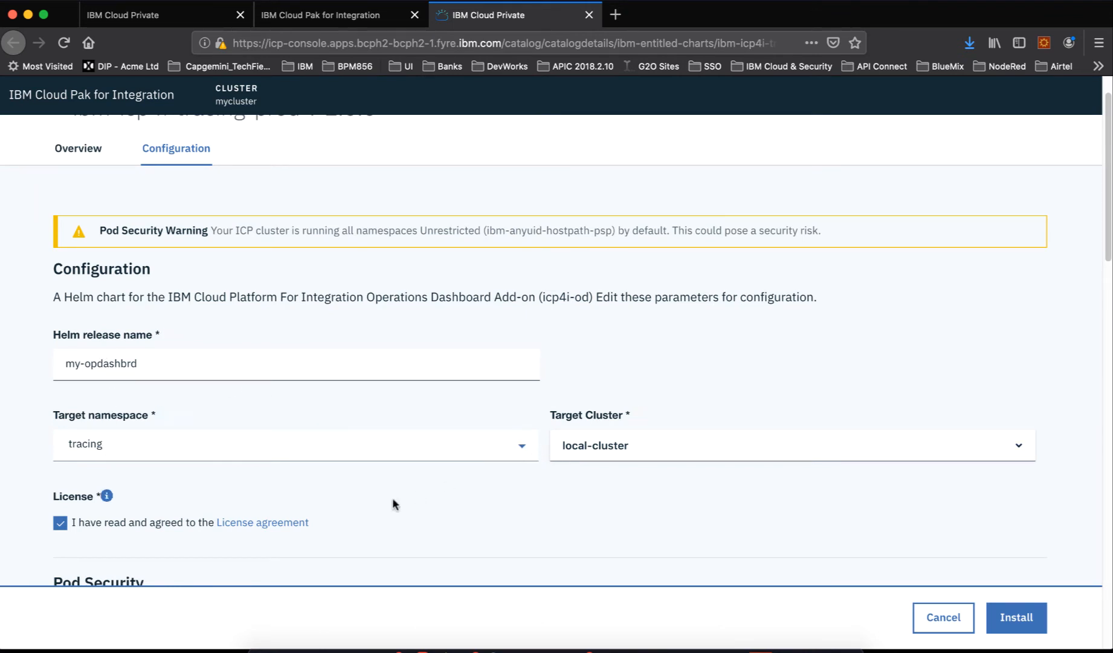
scroll(390, 505, down, 1)
scroll(389, 505, down, 8)
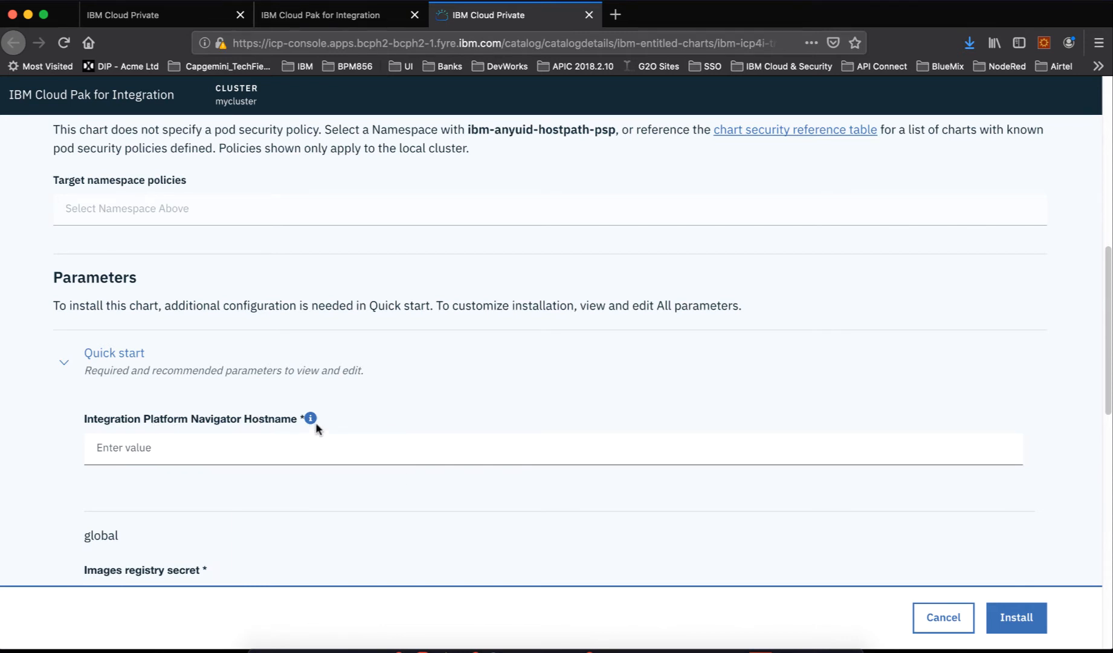
Switch to iTerm and list the kube-system routes with oc get route -n kube-system.
key(super+Tab)
key(super+Tab)
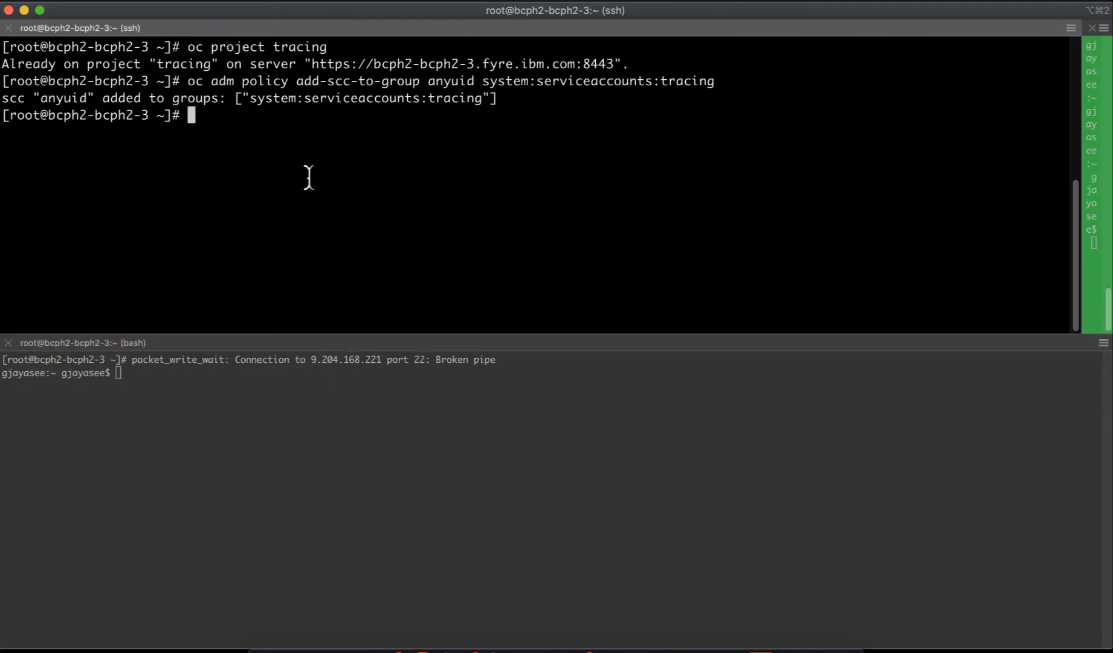
text(oc get rou)
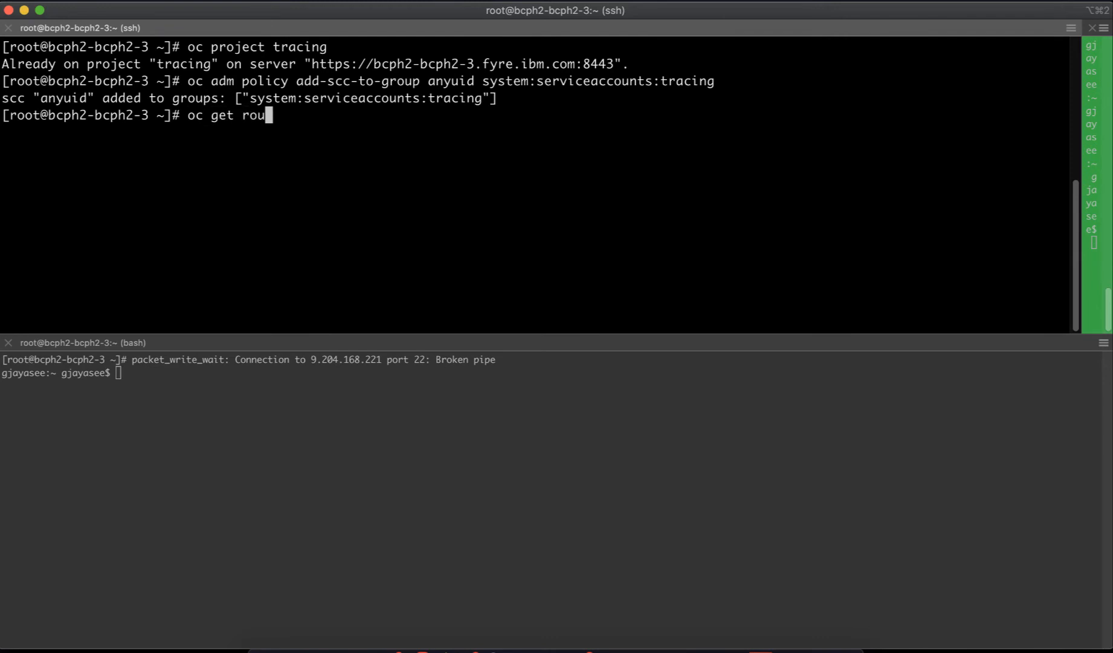
text(te -n kube-system)
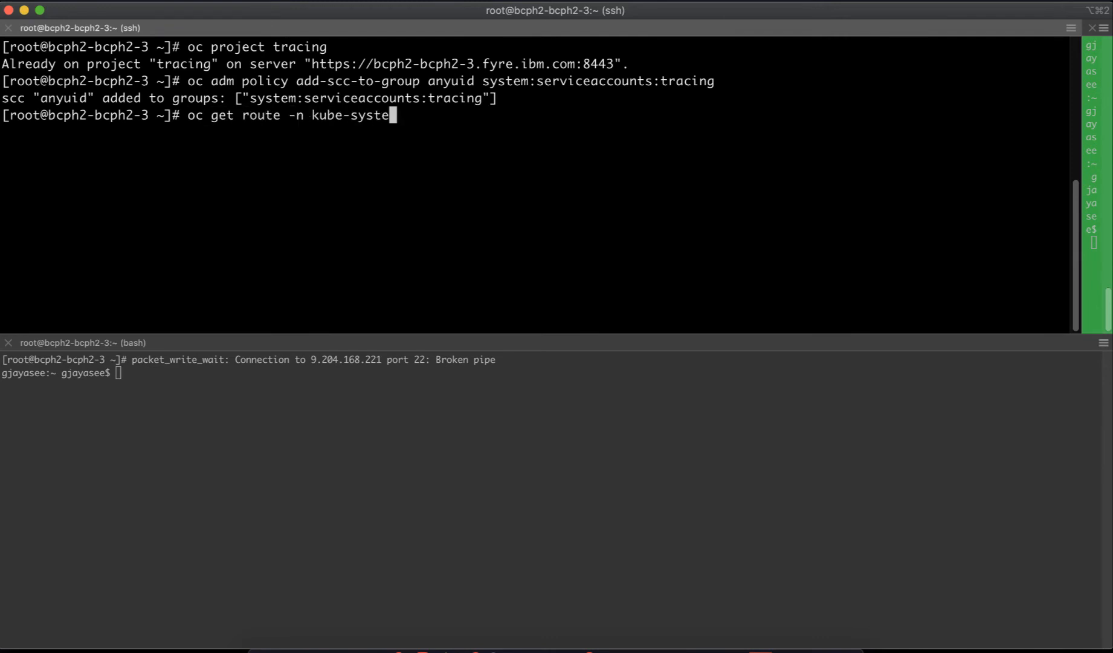
key(Return)
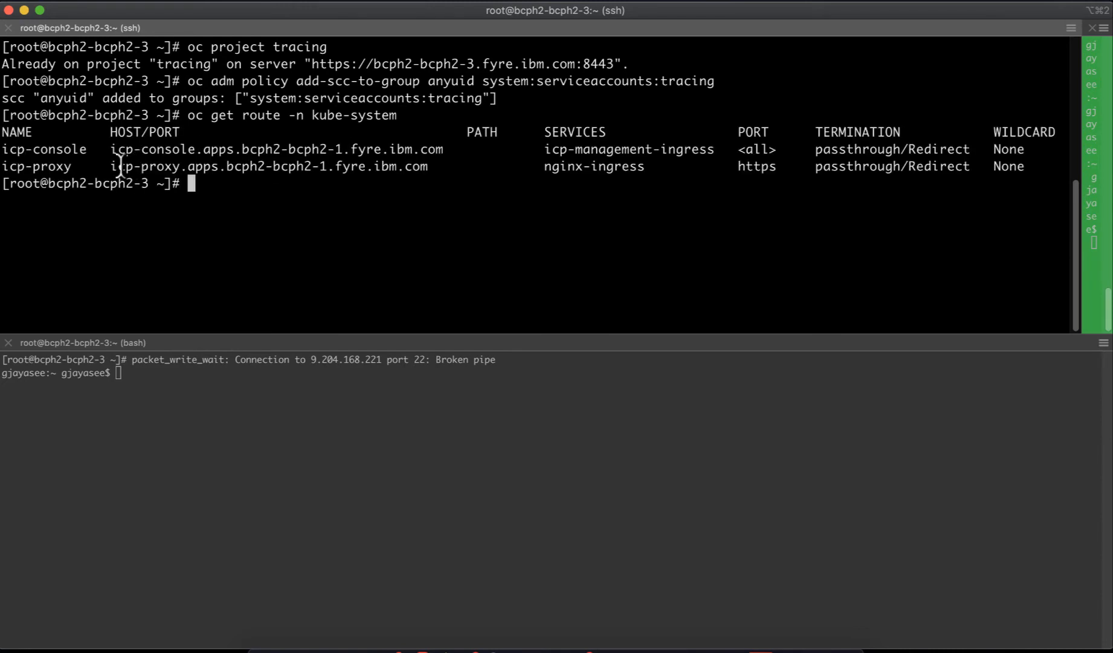
Copy the icp-proxy route host icp-proxy.apps.bcph2-bcph2-1.fyre.ibm.com into the Integration Platform Navigator Hostname in Firefox.
drag(111, 166, 133, 167)
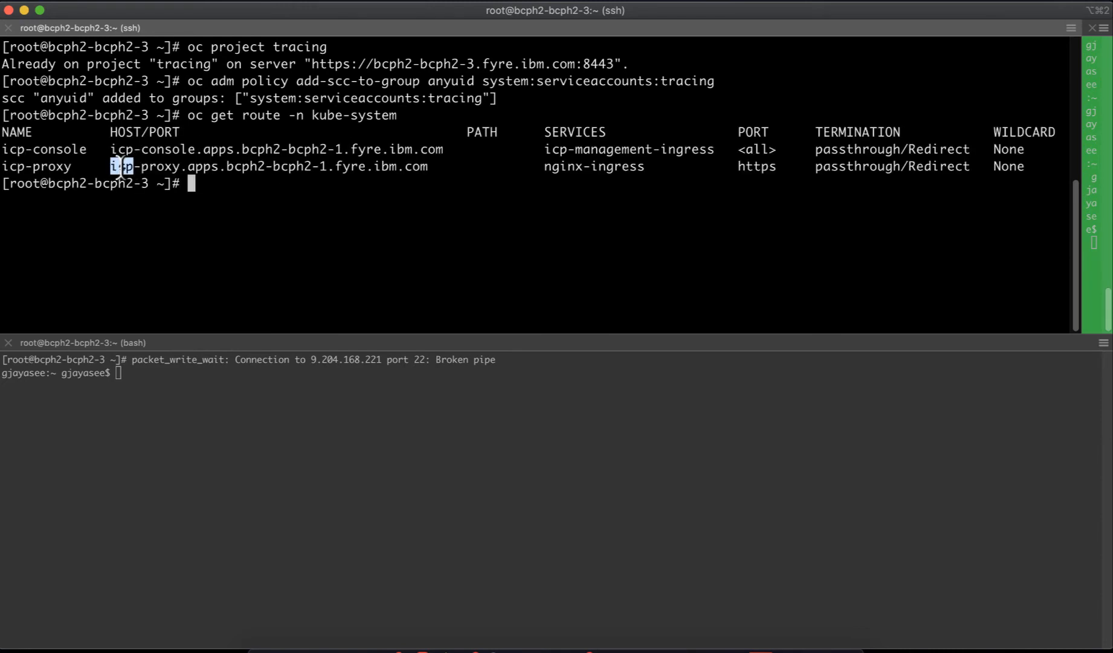
double_click(424, 167)
key(super+c)
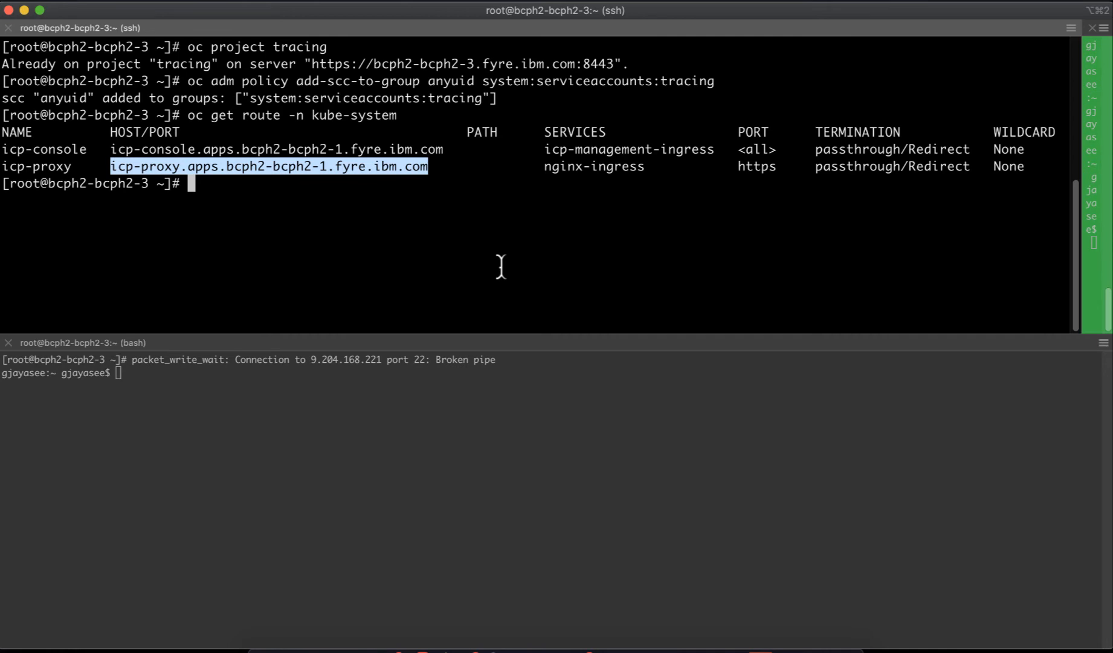
key(super+Tab)
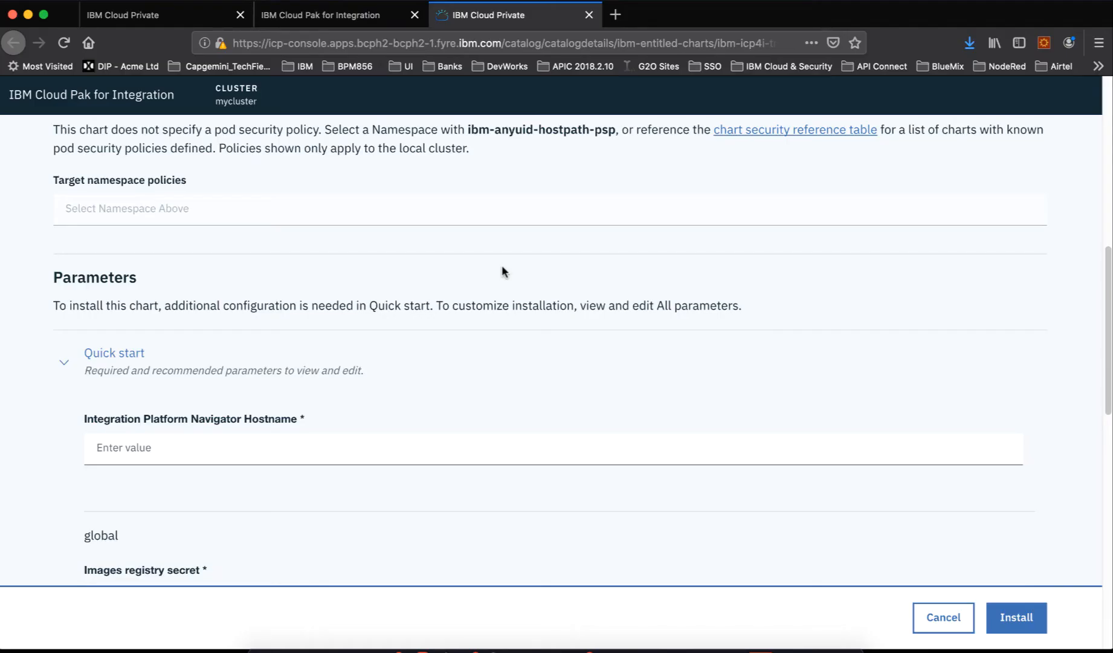
click(172, 445)
key(super+v)
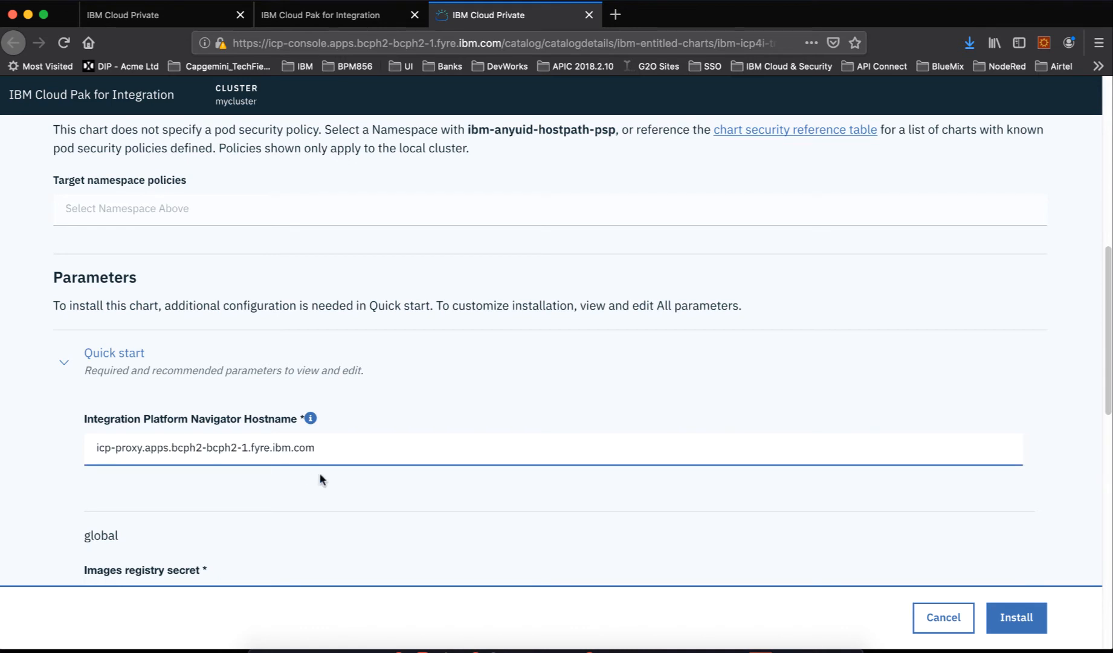
For the images registry secret, copy the kubectl create secret command for entitled-mypullsecret from step 3b of the Sublime Text notes.
scroll(320, 472, down, 5)
click(188, 390)
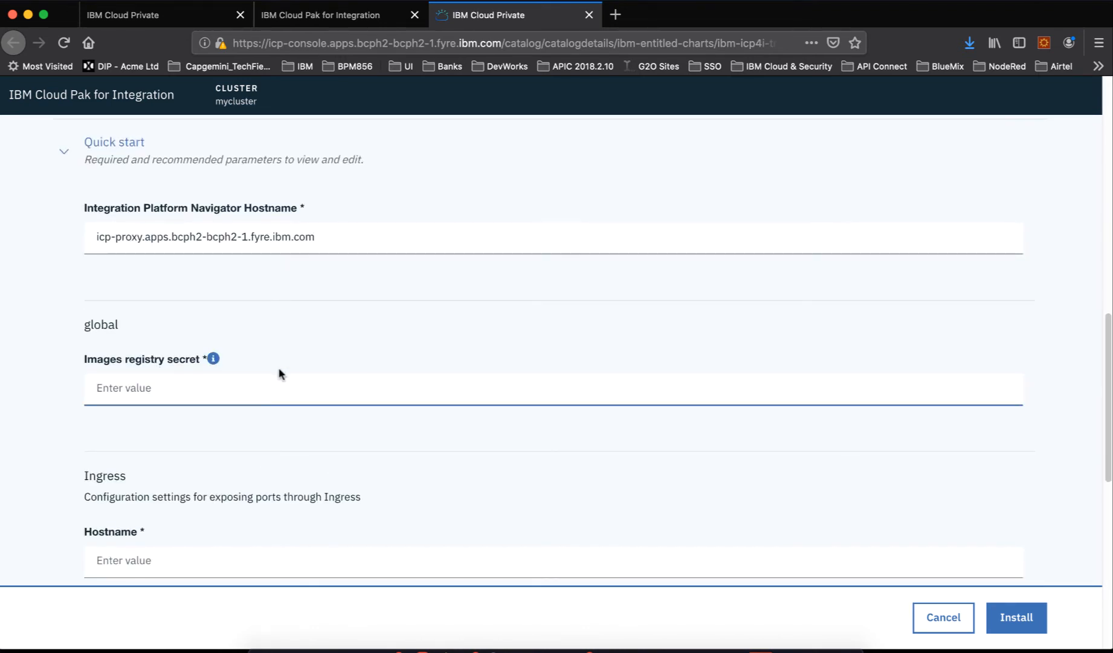
key(super+Tab)
key(super+Tab)
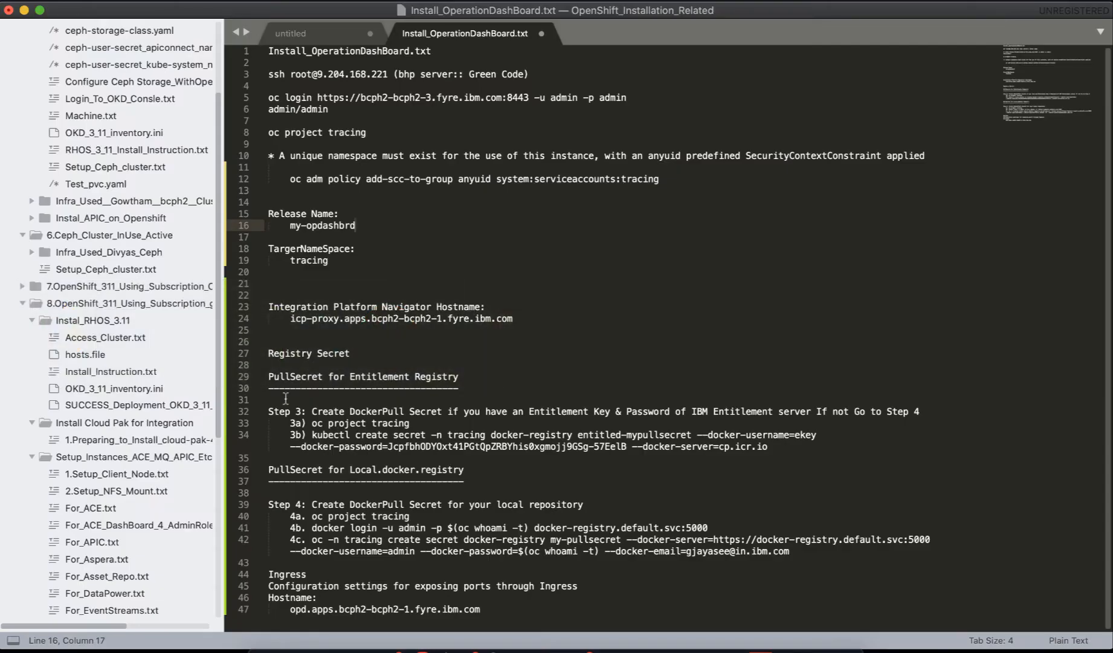
click(313, 436)
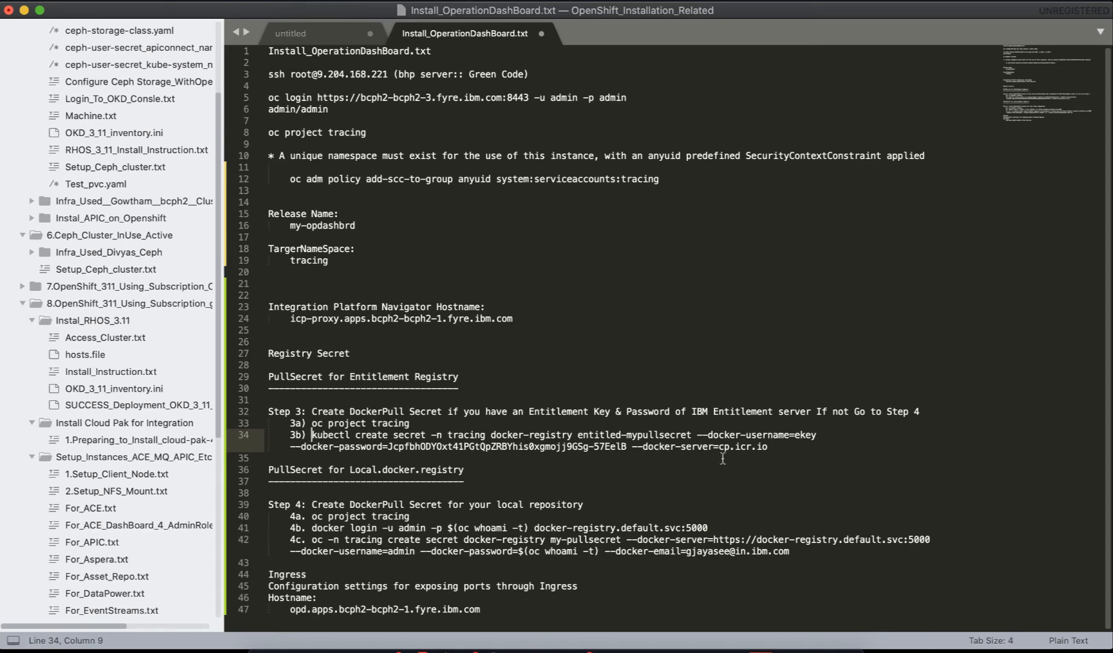
shift+click(767, 452)
key(super+c)
Switch to iTerm and run the copied command, including its docker password, to create entitled-mypullsecret in the tracing namespace for cp.icr.io.
key(super+Tab)
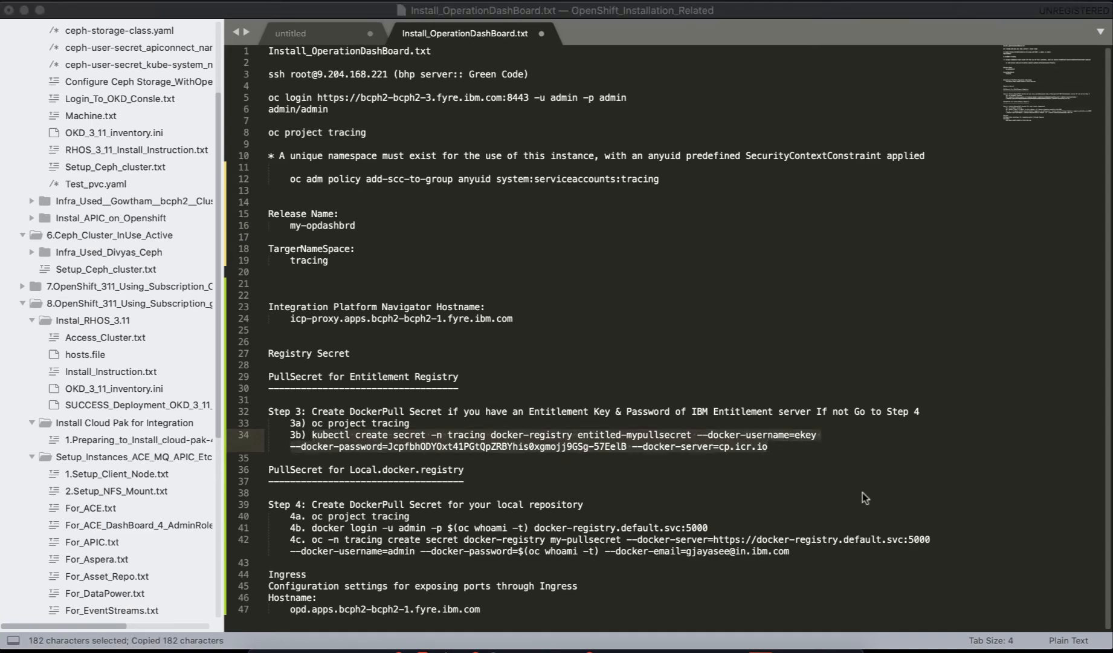
key(super+Tab)
key(super+Tab)
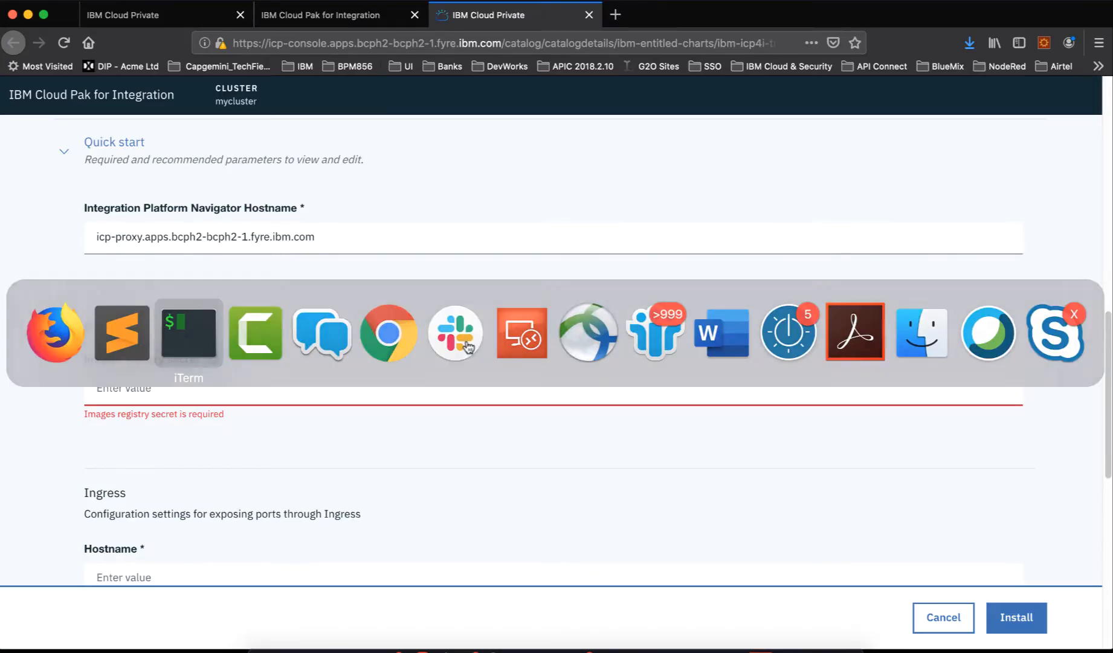
key(super+v)
key(Return)
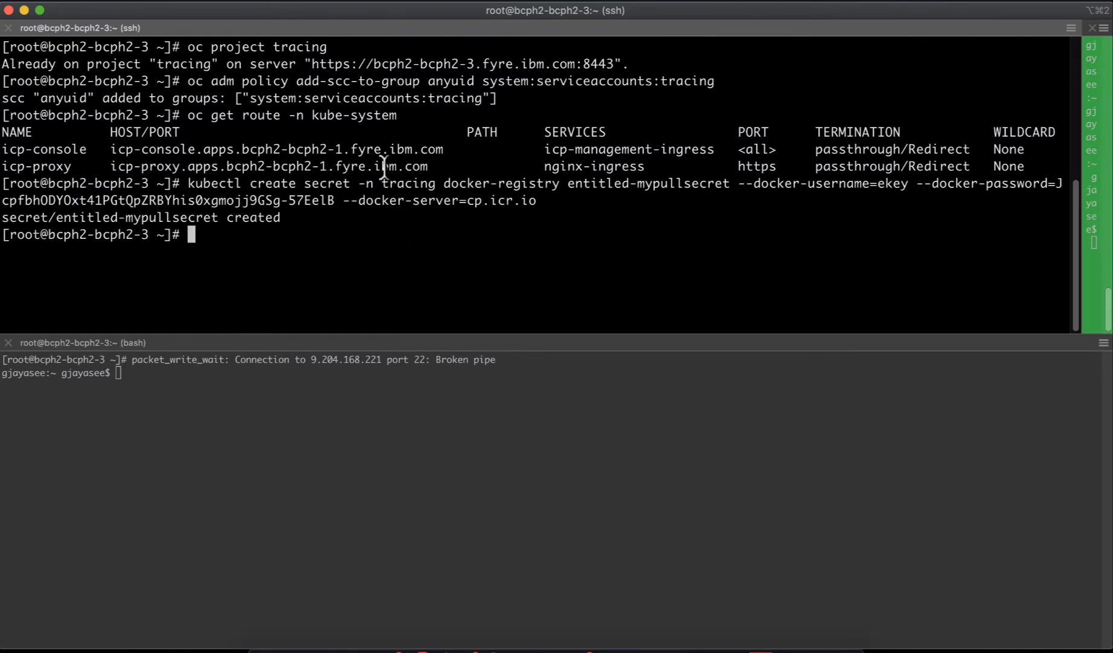
Copy the name entitled-mypullsecret from the terminal command and enter it as the images registry secret in Firefox.
double_click(604, 183)
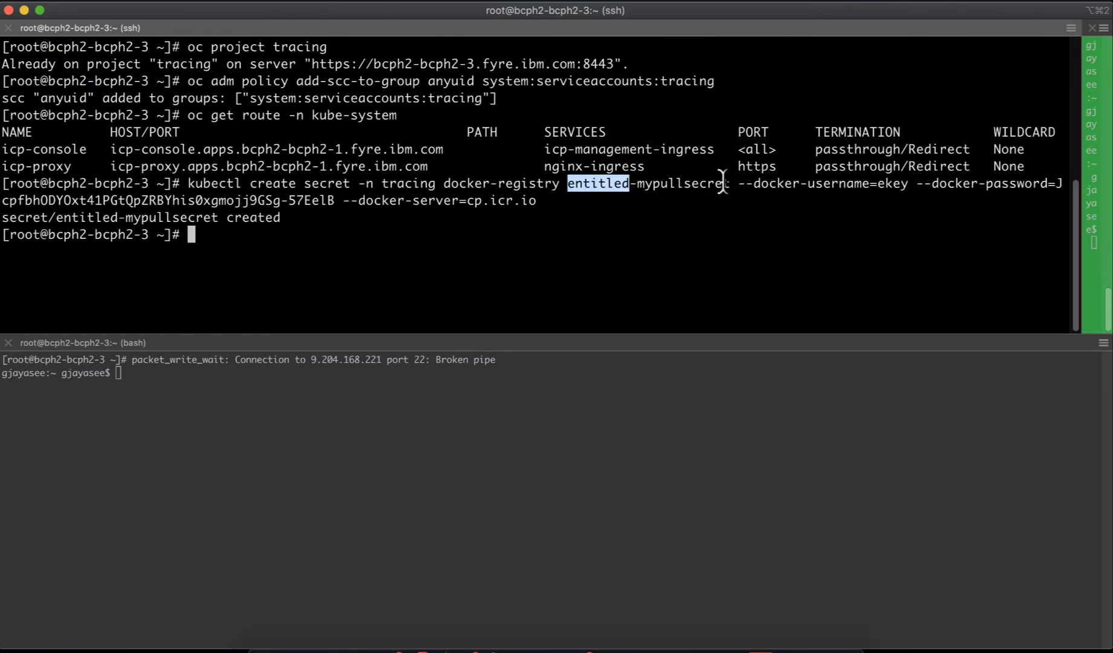
shift+click(730, 183)
key(super+Tab)
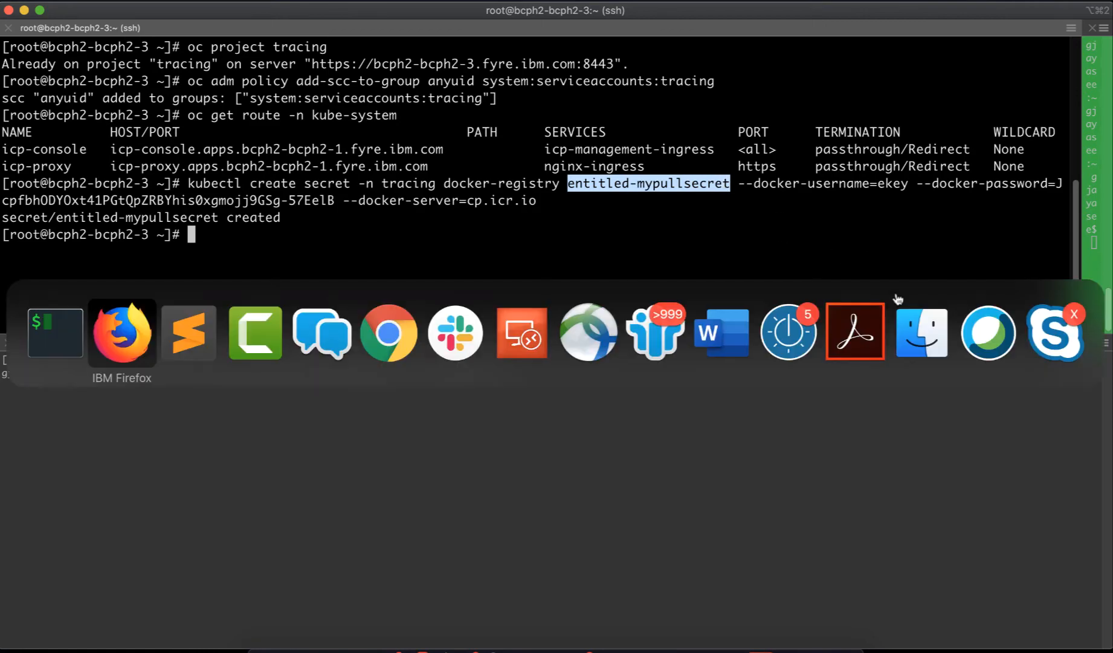
click(302, 396)
key(super+v)
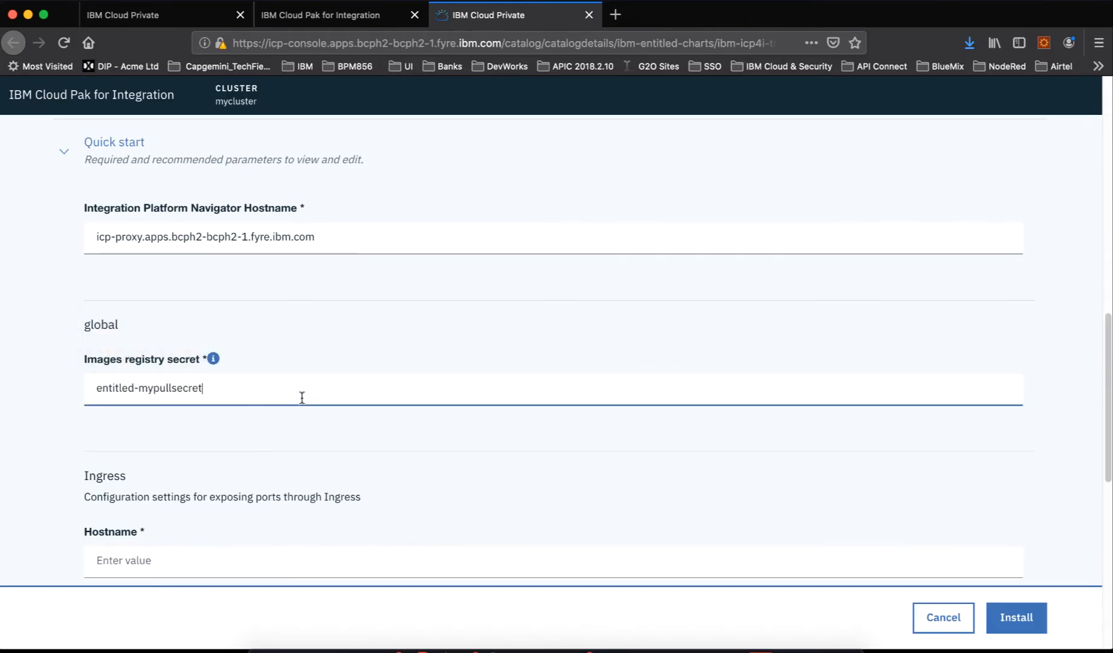
In the Sublime Text notes, replace opd in the Ingress hostname with the release name, making it my-opdashbrd.apps.bcph2-bcph2-1.fyre.ibm.com.
scroll(302, 396, down, 5)
click(178, 365)
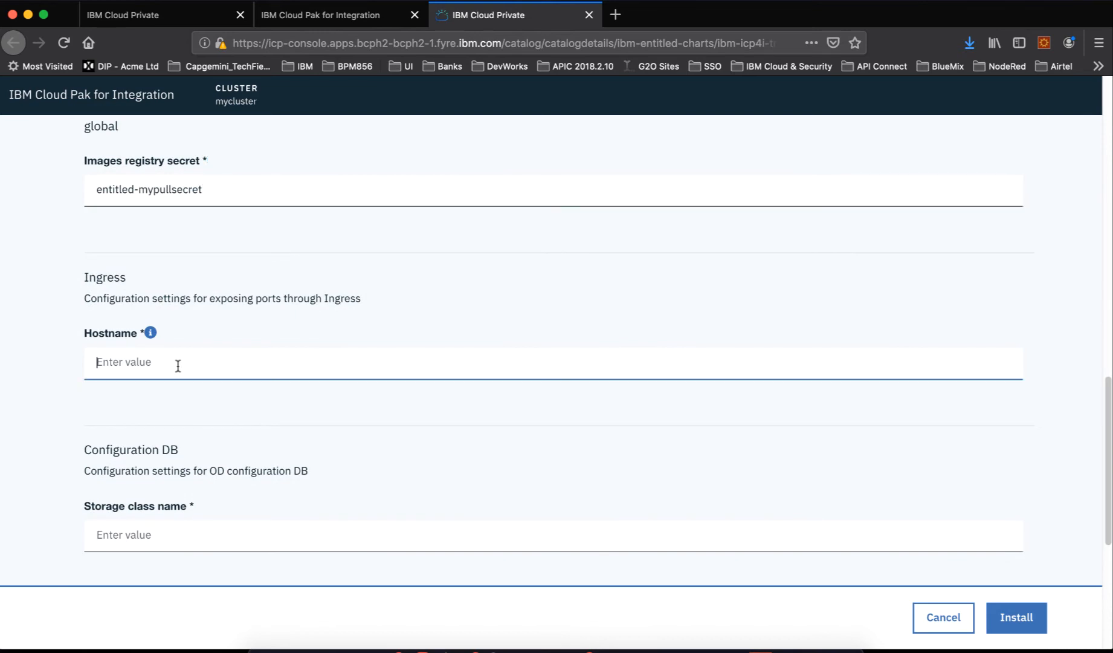
key(super+Tab)
key(super+Tab)
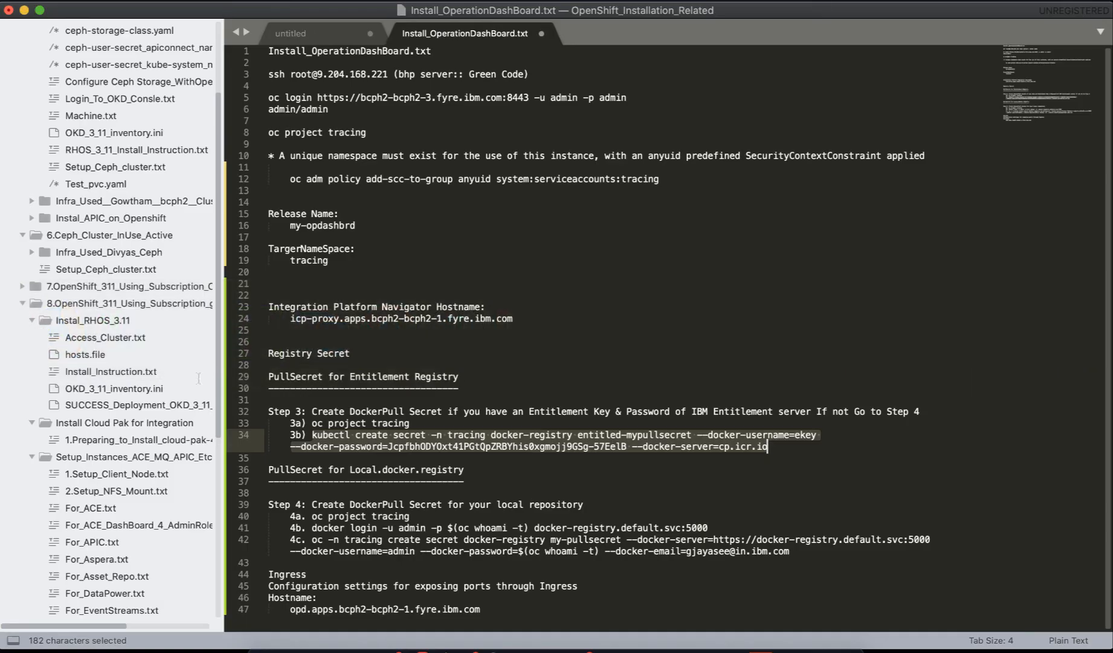
click(487, 610)
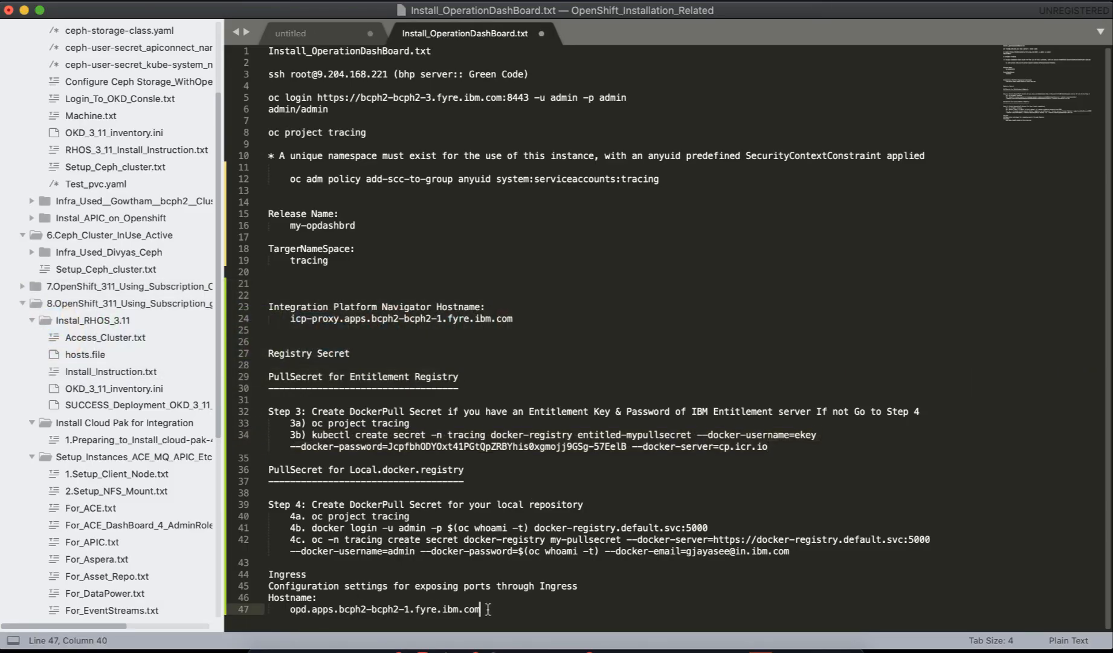
click(290, 609)
click(358, 225)
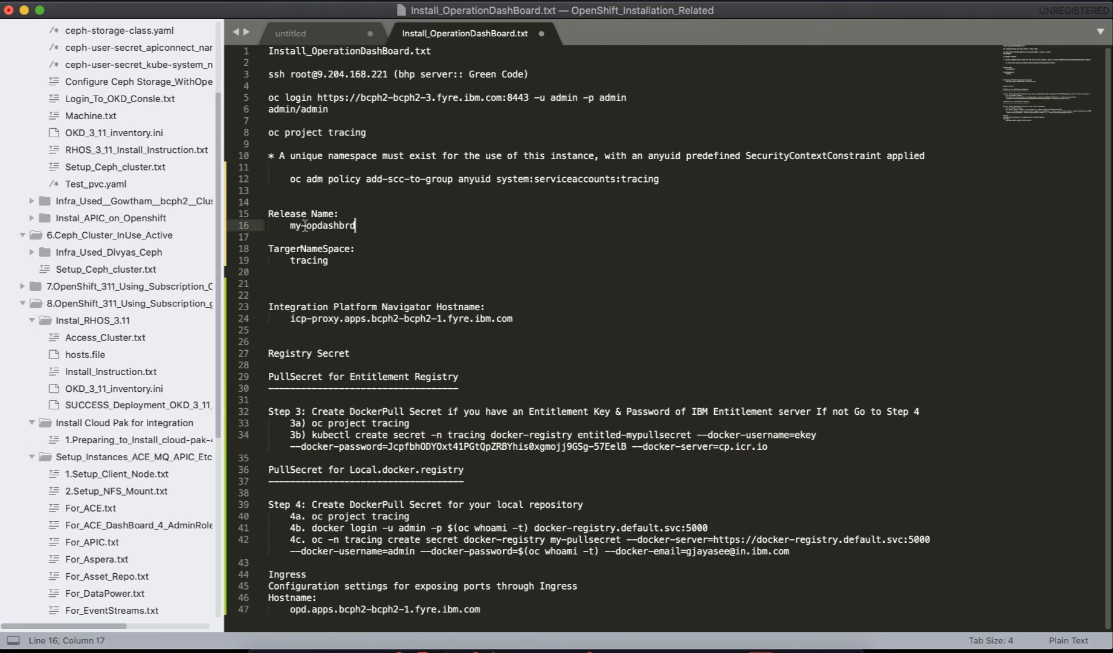
shift+click(291, 225)
key(super+c)
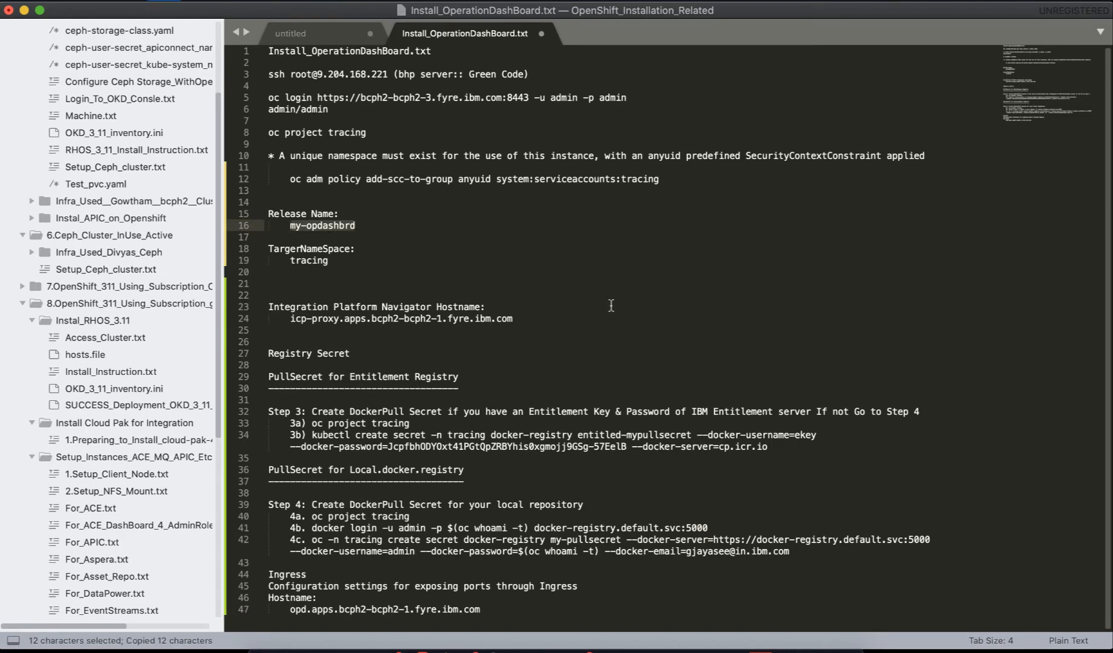
double_click(308, 609)
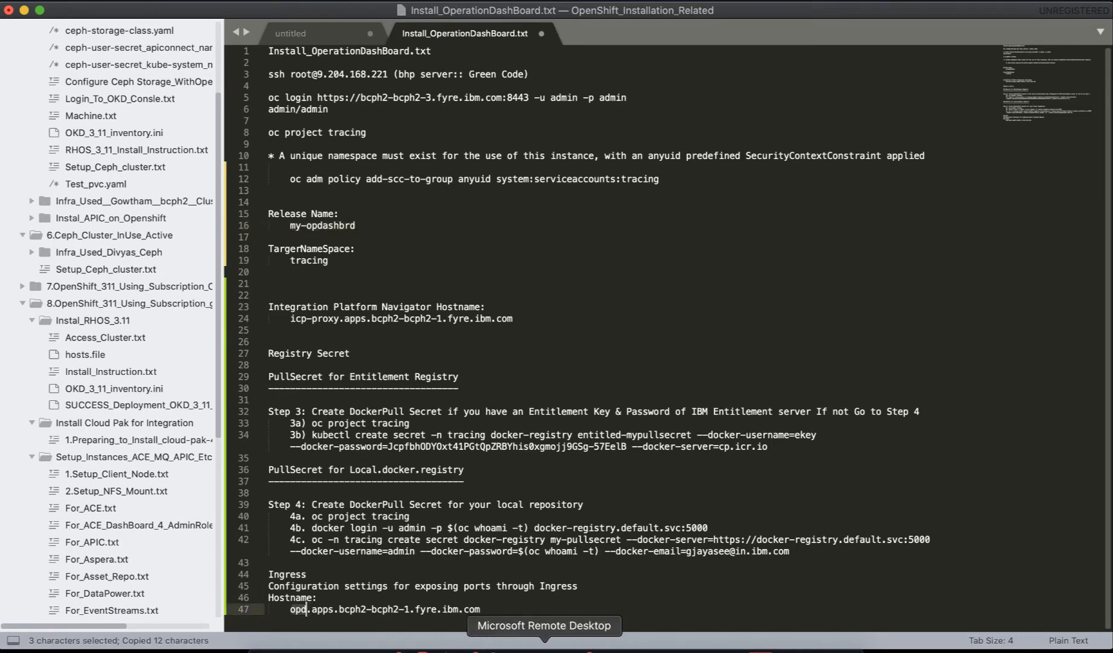
key(super+v)
click(579, 611)
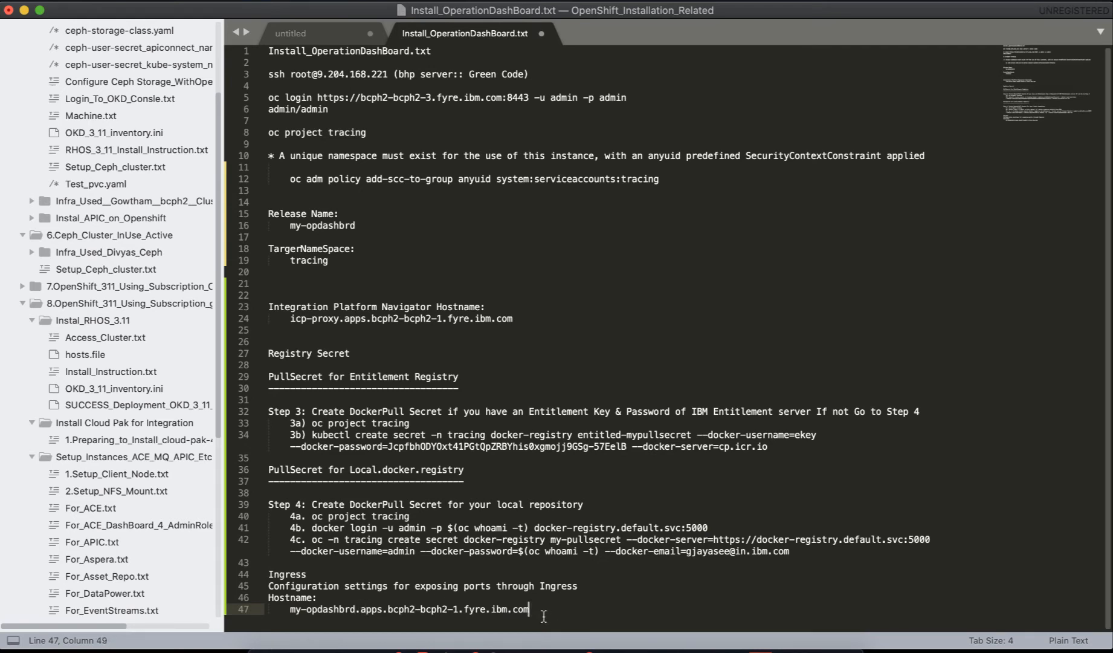
Copy my-opdashbrd.apps.bcph2-bcph2-1.fyre.ibm.com from the notes and enter it as the Ingress hostname in Firefox.
drag(541, 612, 290, 609)
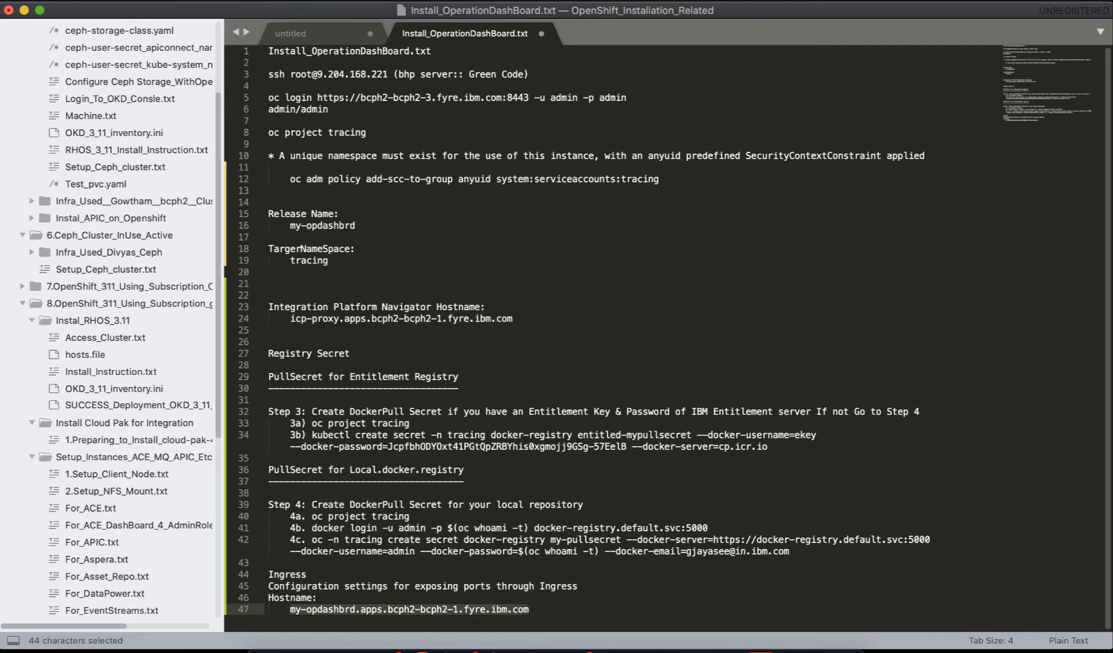
key(super+c)
key(super+Tab)
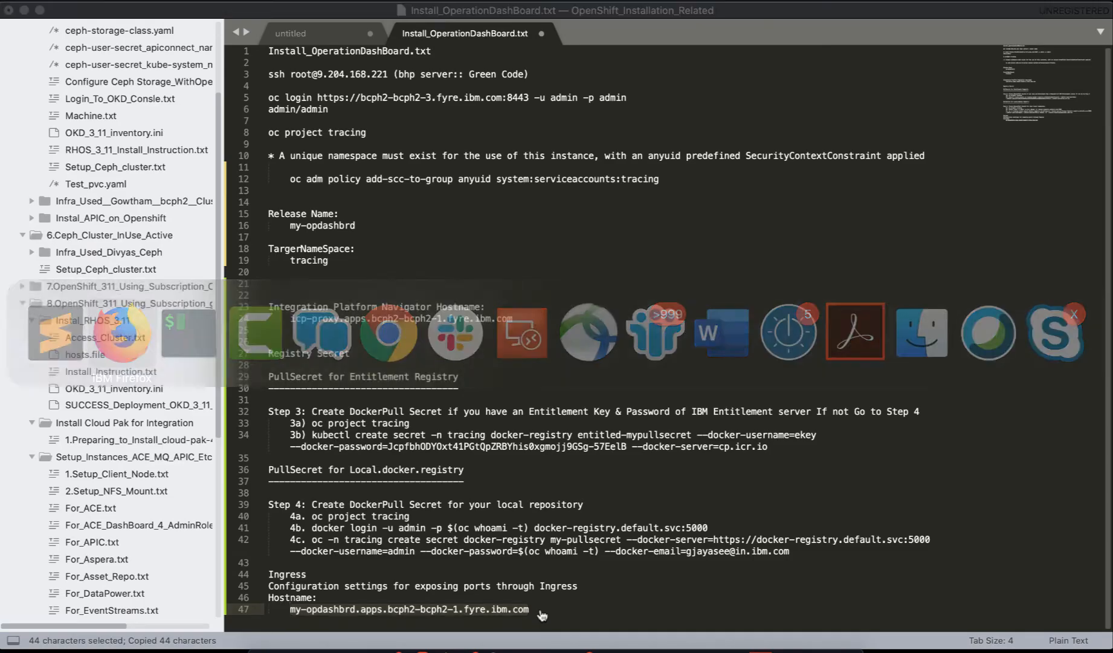
key(super+v)
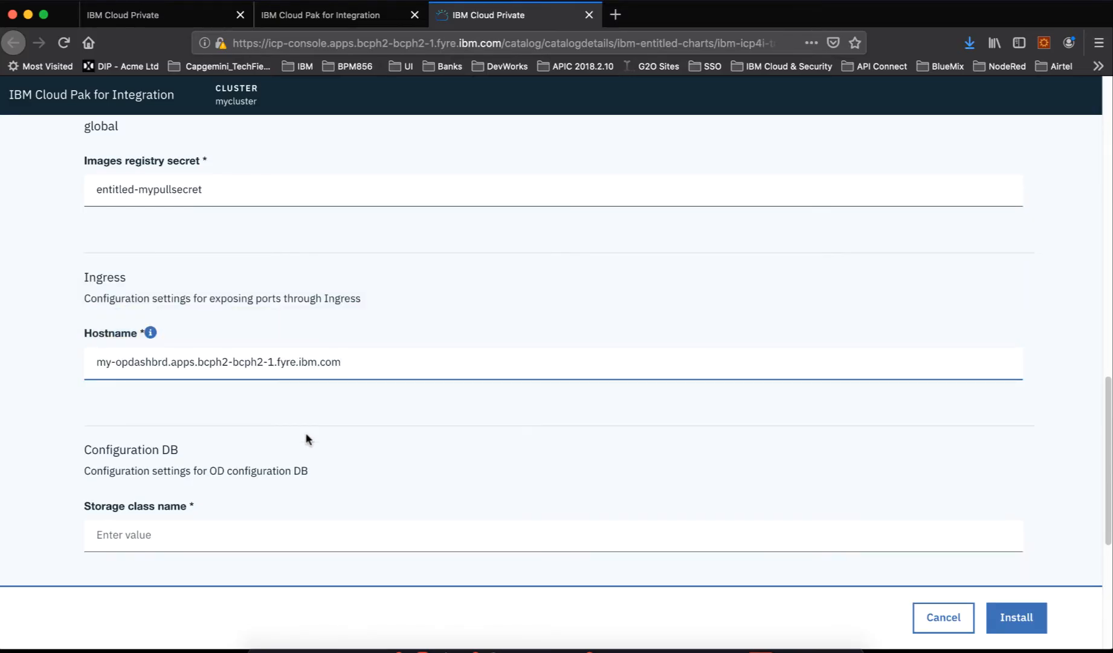
Switch to iTerm and list the cluster's storage classes with oc get sc.
scroll(326, 436, down, 3)
scroll(326, 436, down, 1)
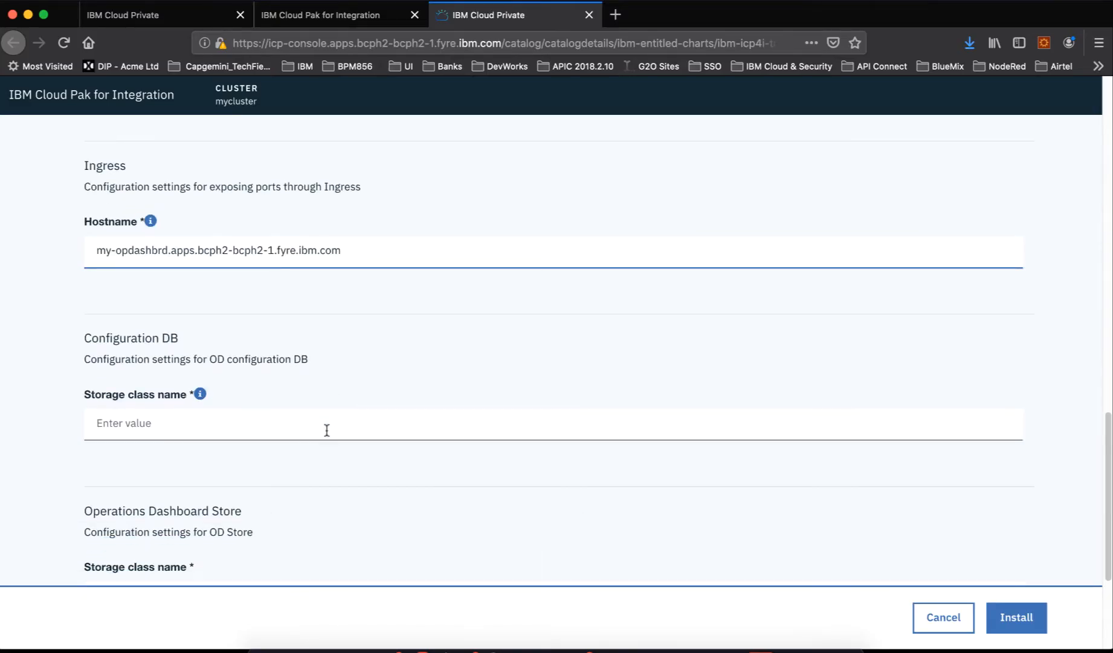
key(super+Tab)
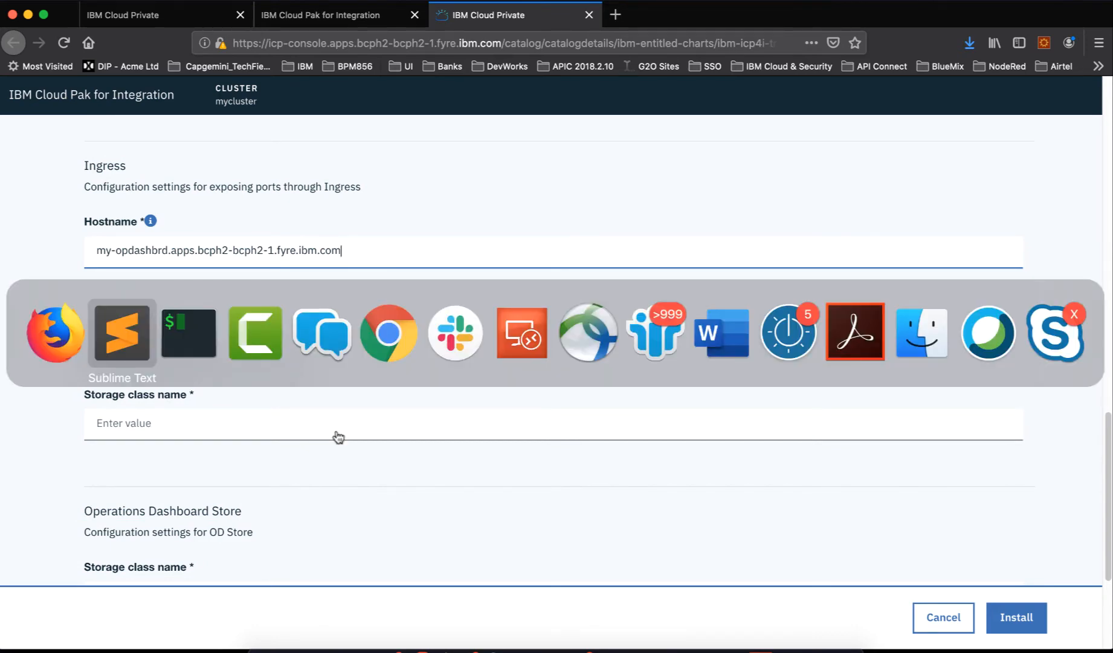
key(super+Tab)
click(420, 290)
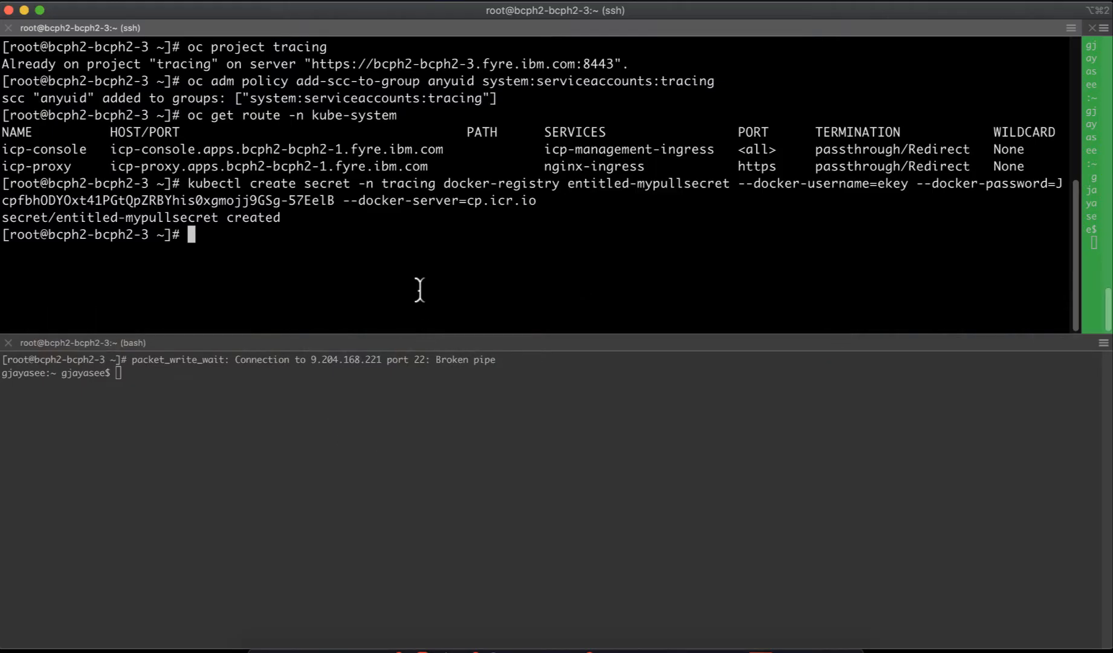
text(oc get sc)
key(Return)
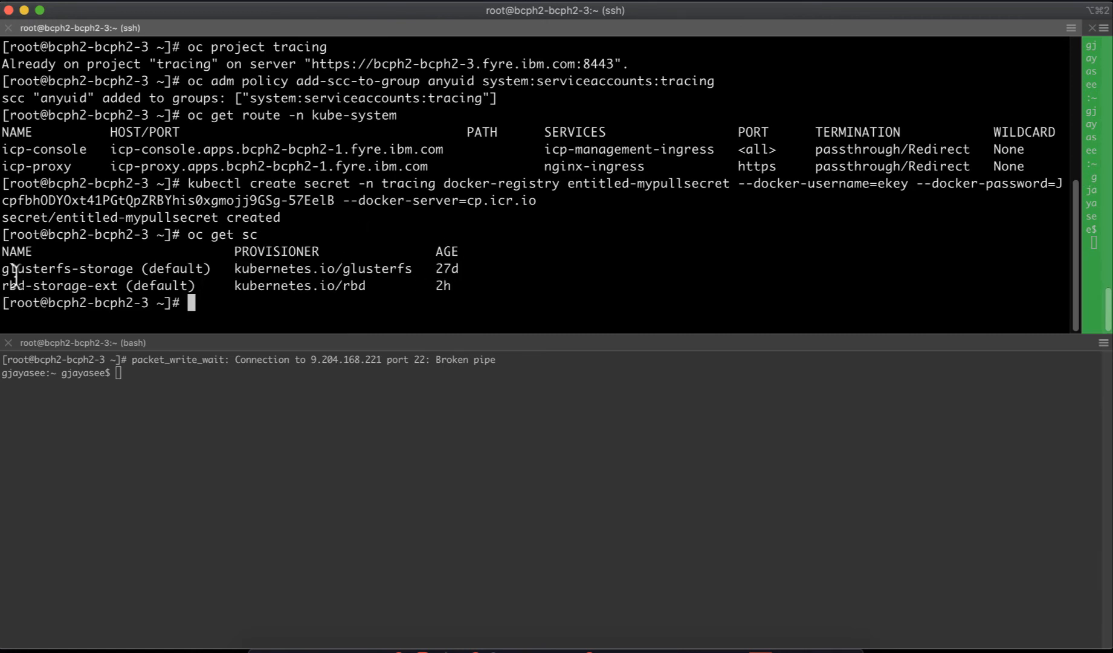
Copy the storage class name rbd-storage-ext from the terminal and enter it as the Configuration DB storage class in Firefox.
drag(3, 285, 111, 285)
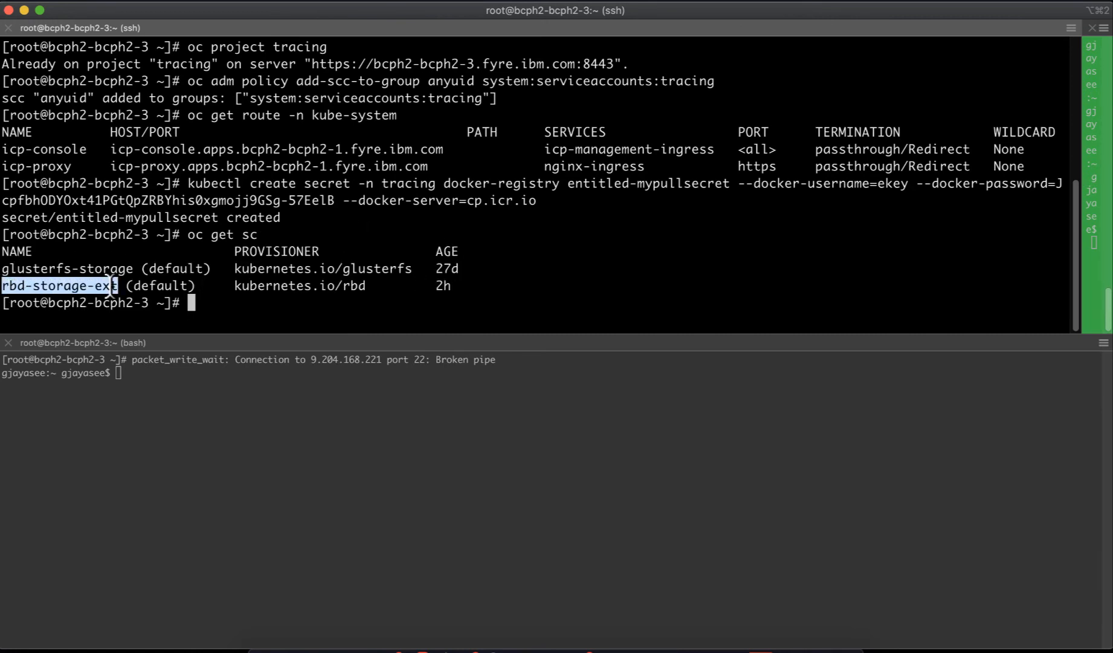
key(super+Tab)
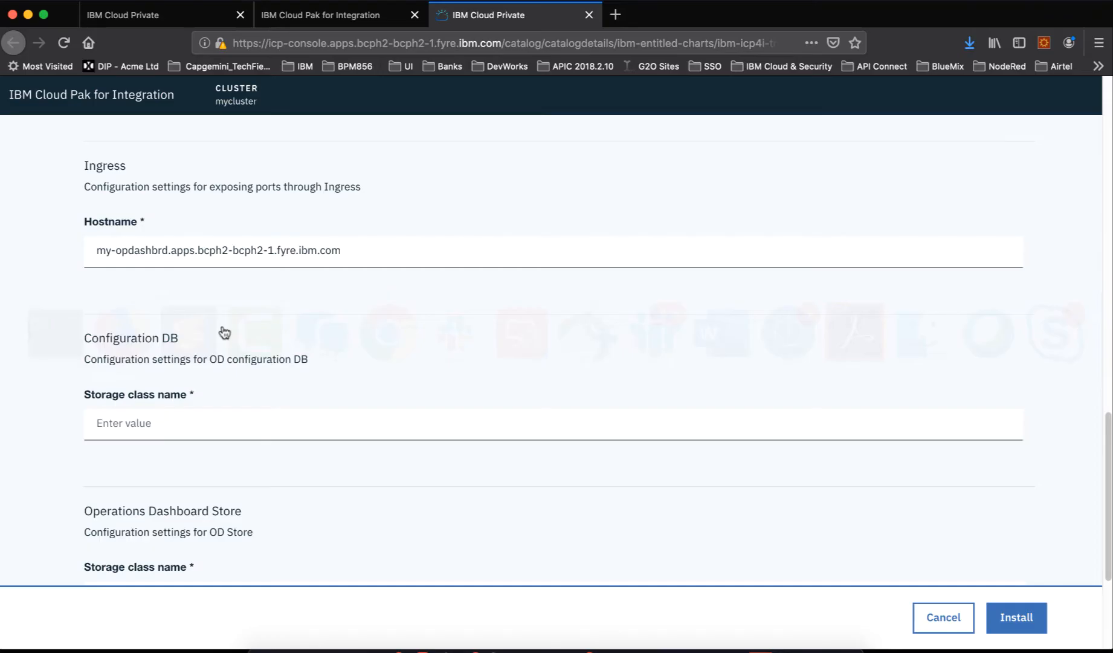
click(167, 423)
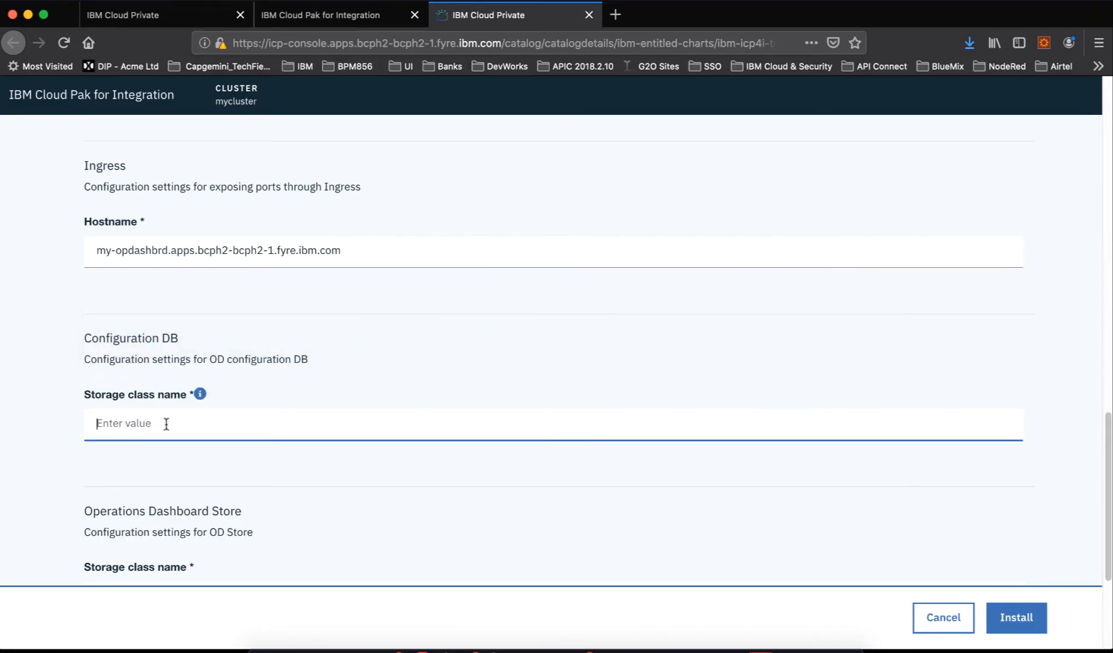
key(super+v)
Enter rbd-storage-ext as the storage class name for the Operations Dashboard Store.
scroll(262, 465, down, 5)
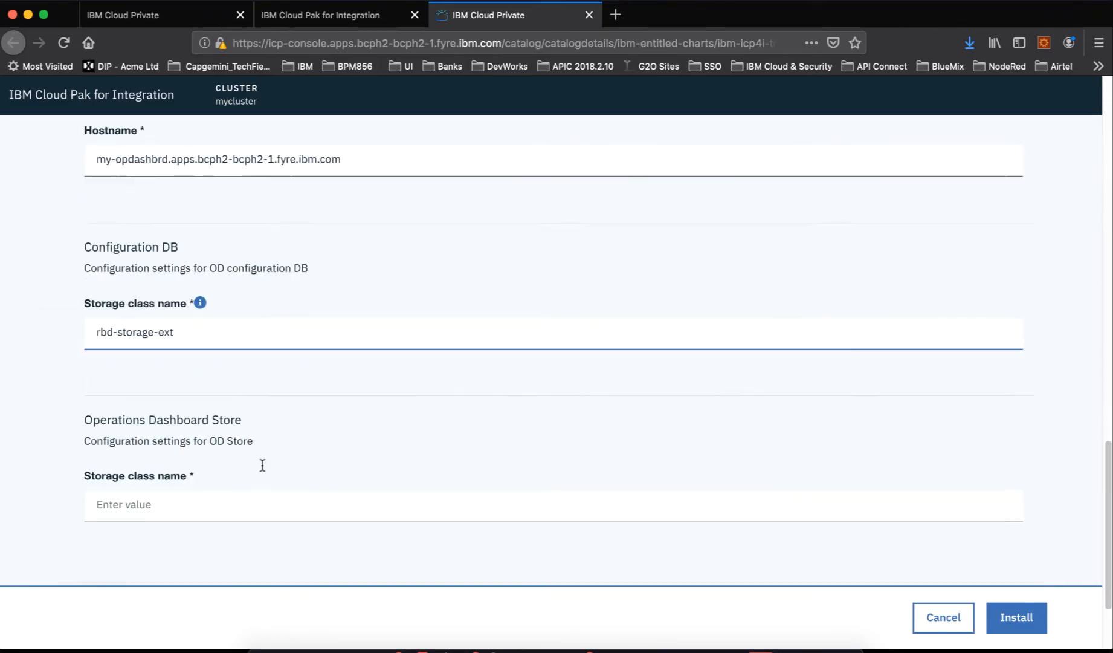
click(186, 388)
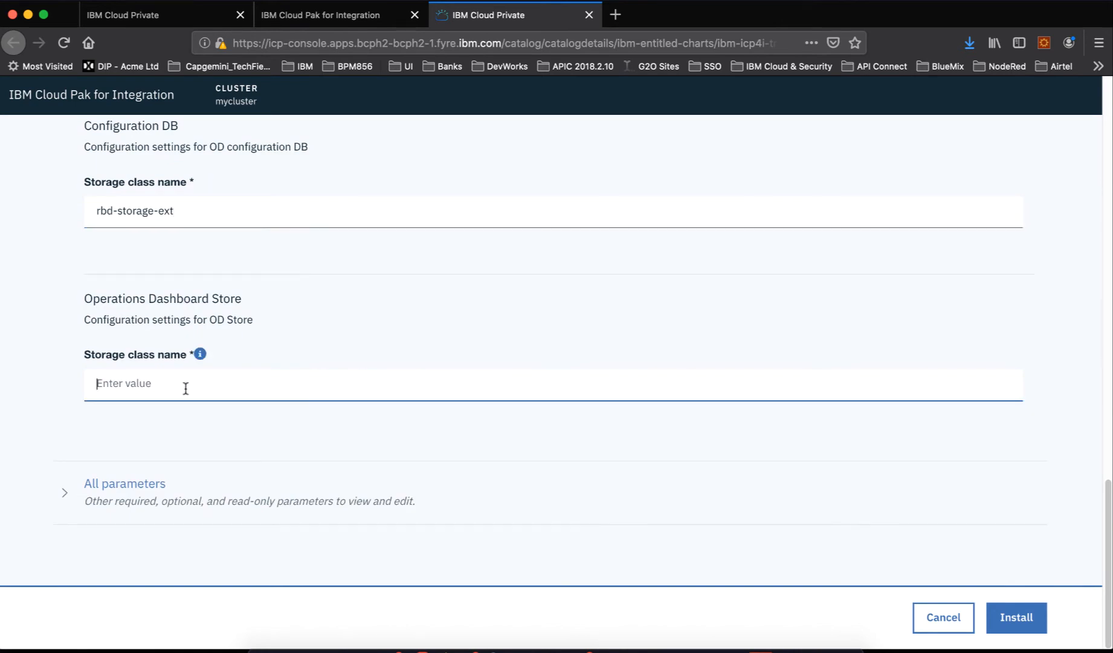
key(super+v)
Review the entered values, then expand All parameters and examine the global registry and image settings.
scroll(264, 299, up, 1)
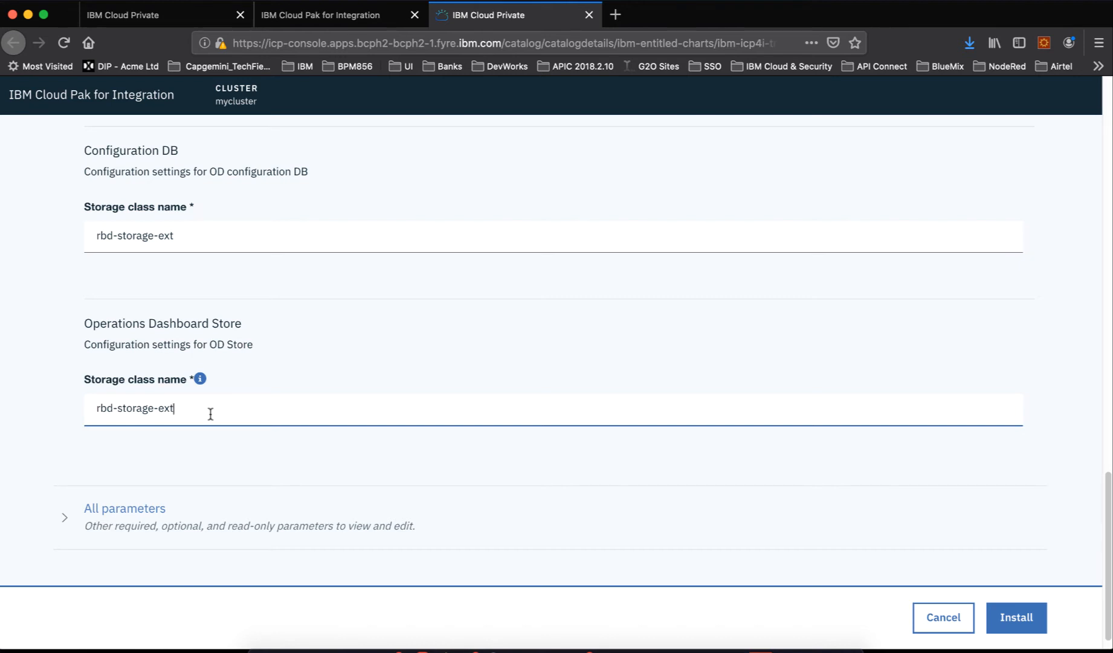
scroll(210, 413, up, 10)
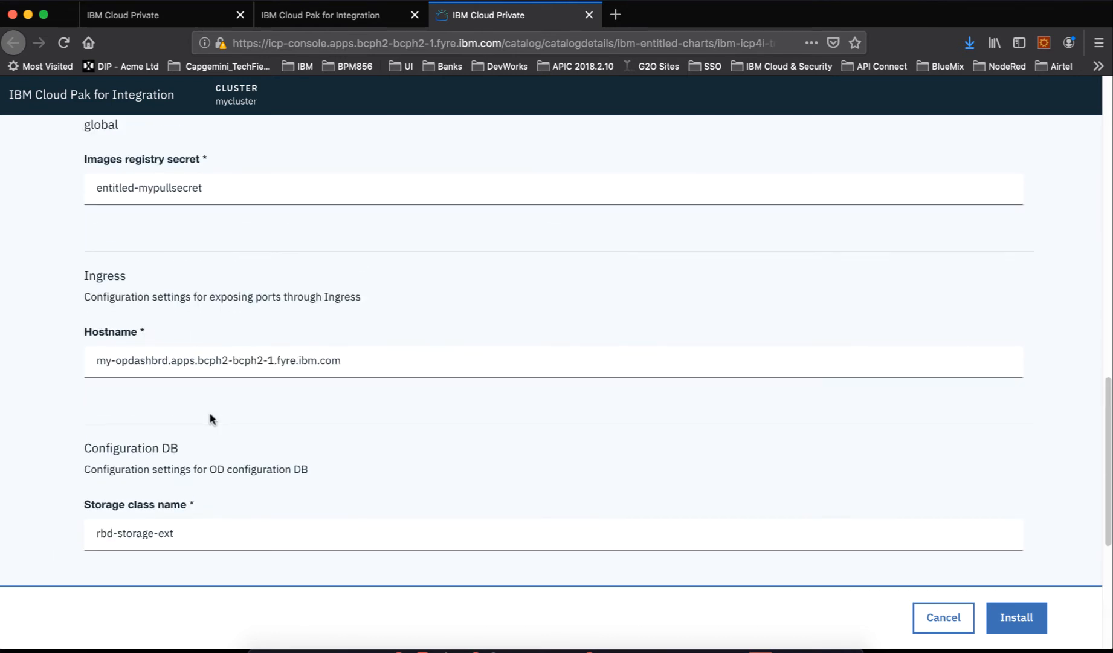
scroll(210, 417, down, 10)
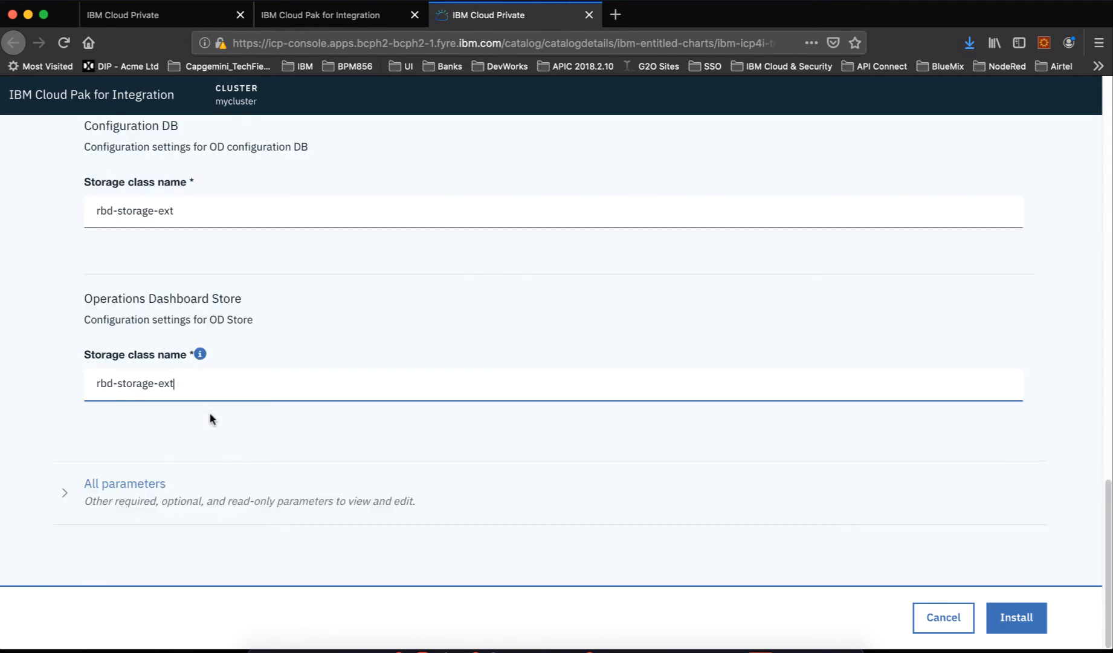
click(151, 483)
scroll(284, 472, down, 10)
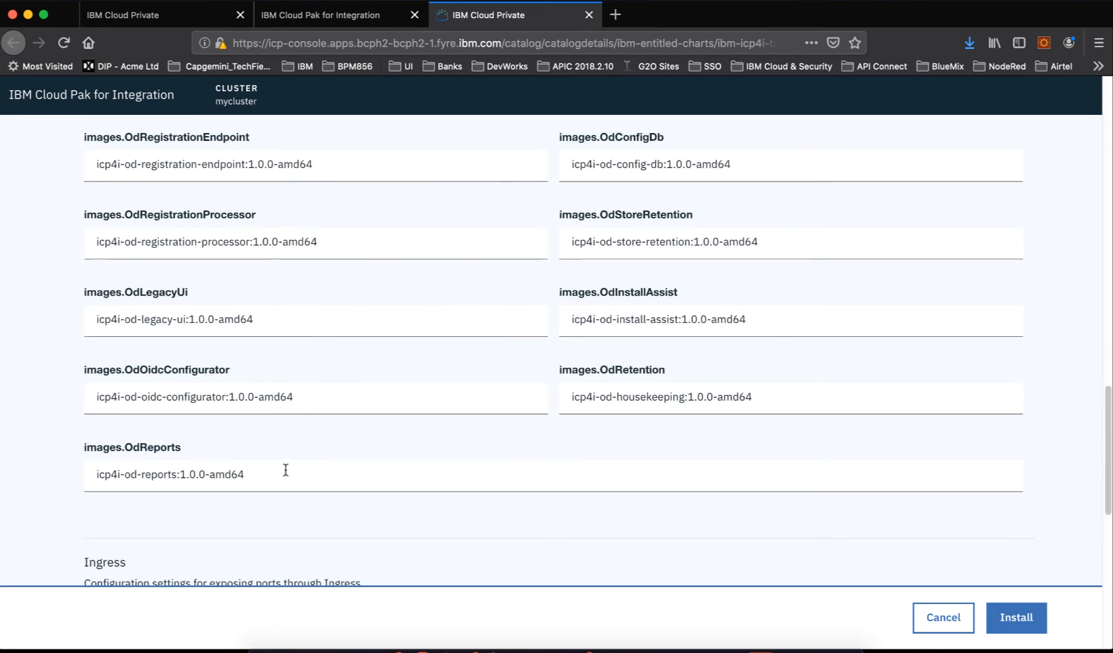
scroll(281, 471, up, 5)
scroll(275, 471, up, 15)
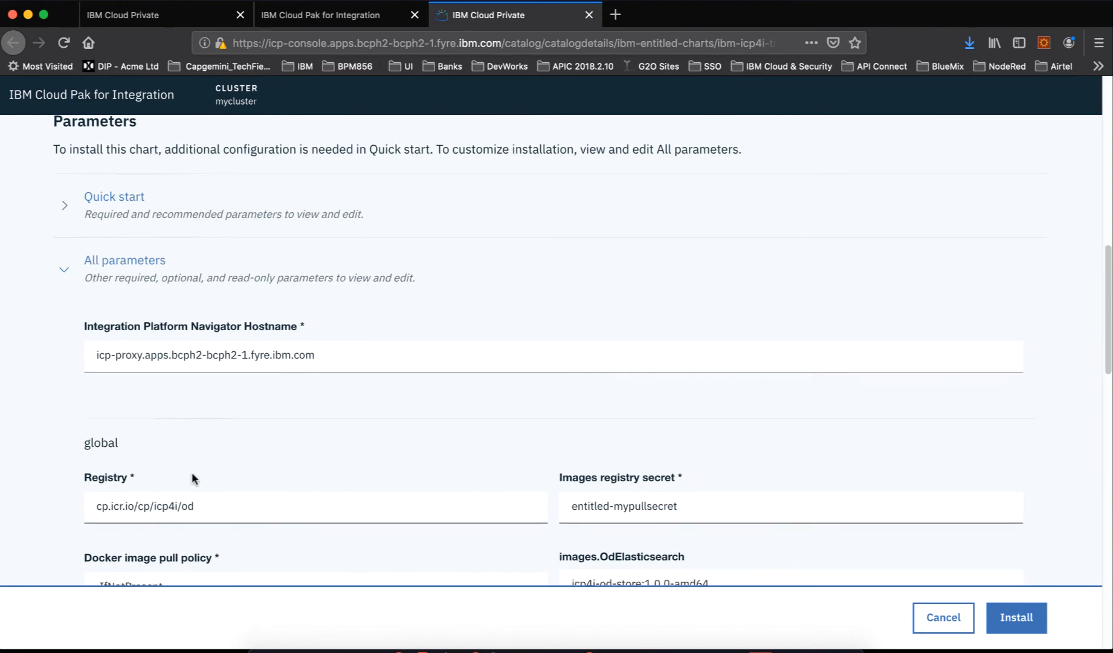
scroll(194, 477, down, 5)
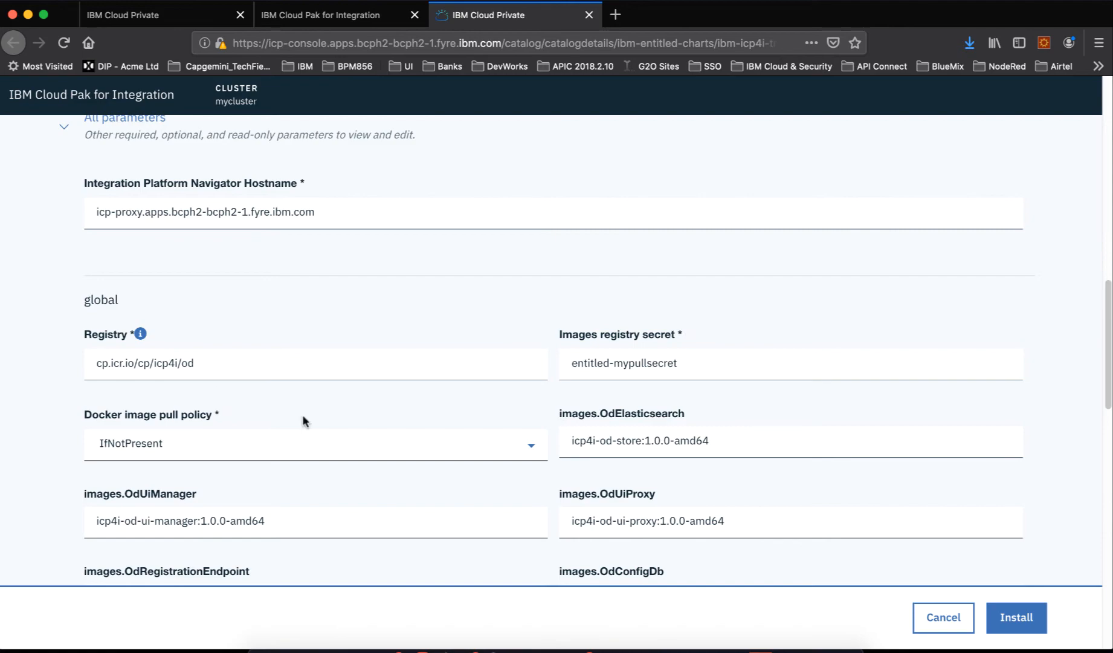
Switch to iTerm, clear the terminal, run oc get all -n tracing, and shrink the text so each image entry fits on one line.
click(632, 648)
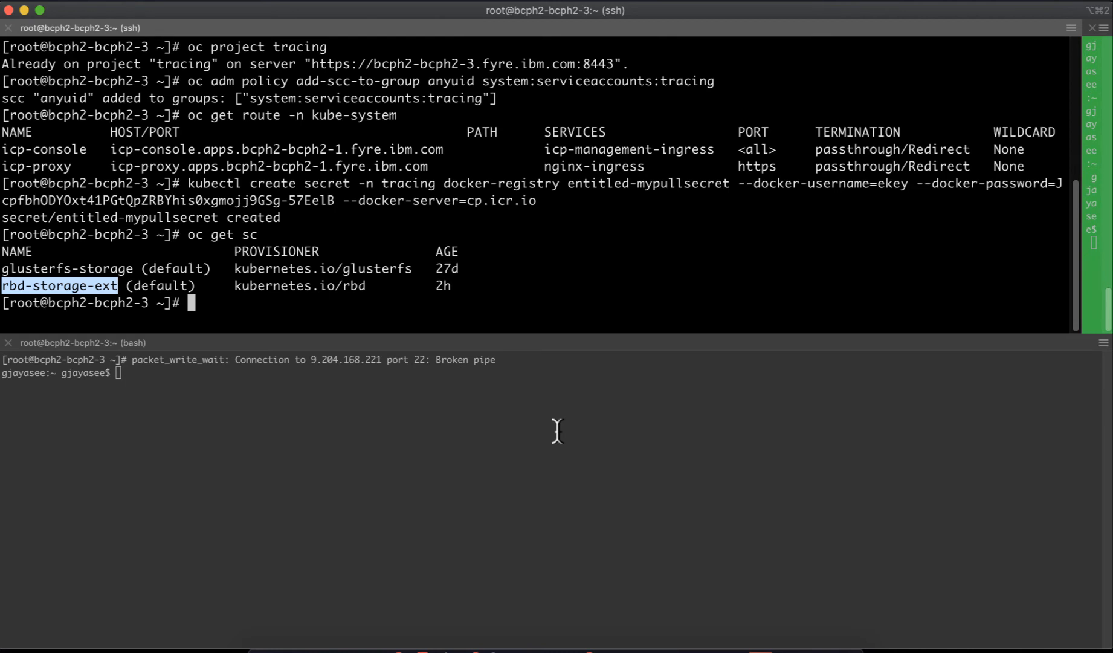
key(ctrl+l)
text(oc get a)
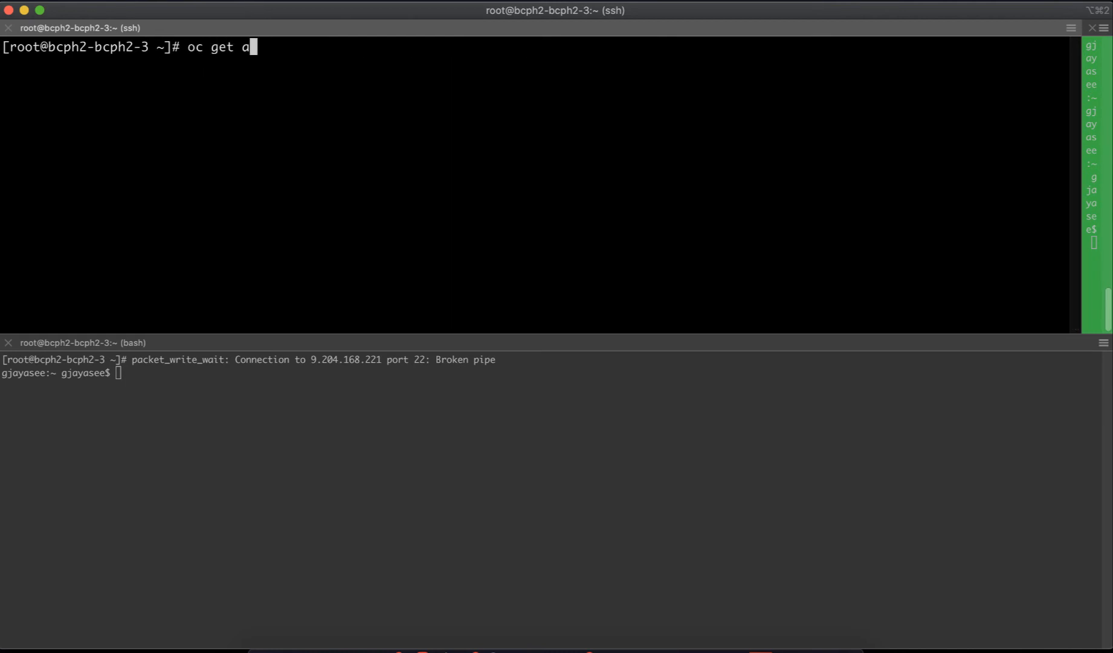
text(ll -n tracing)
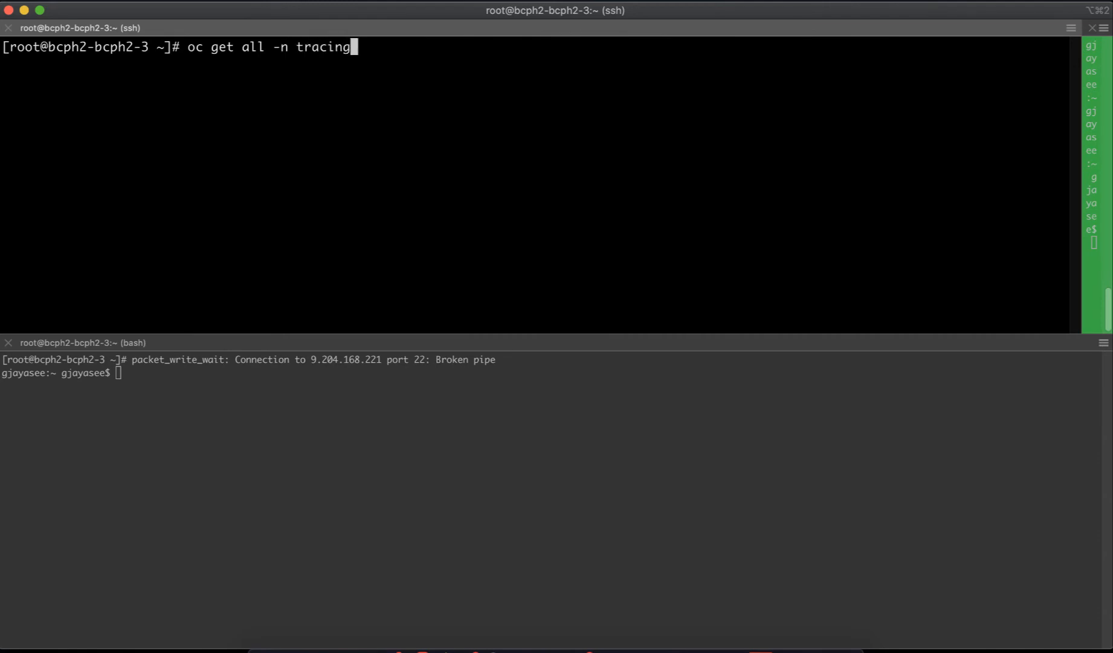
key(Return)
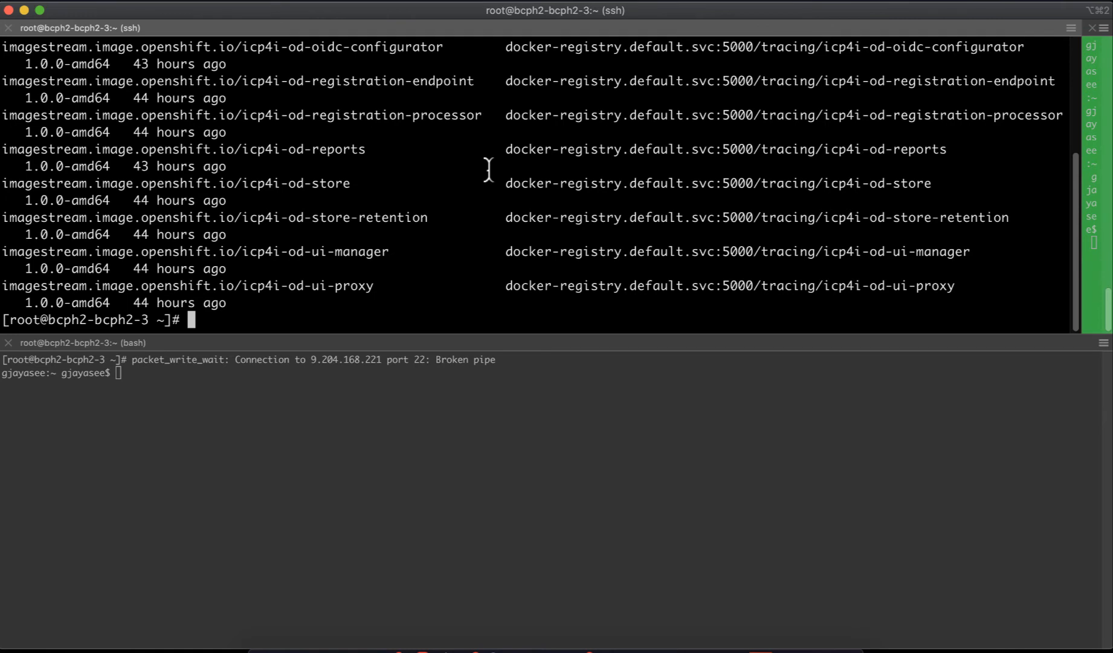
key(super+minus)
key(super+minus)
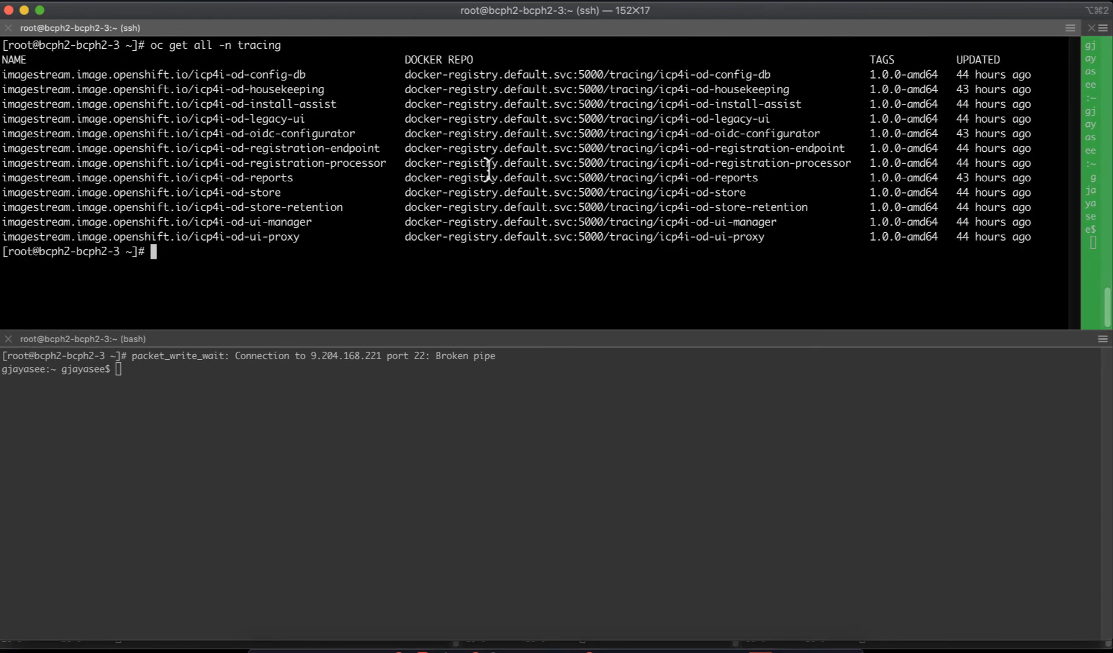
key(super+plus)
key(super+minus)
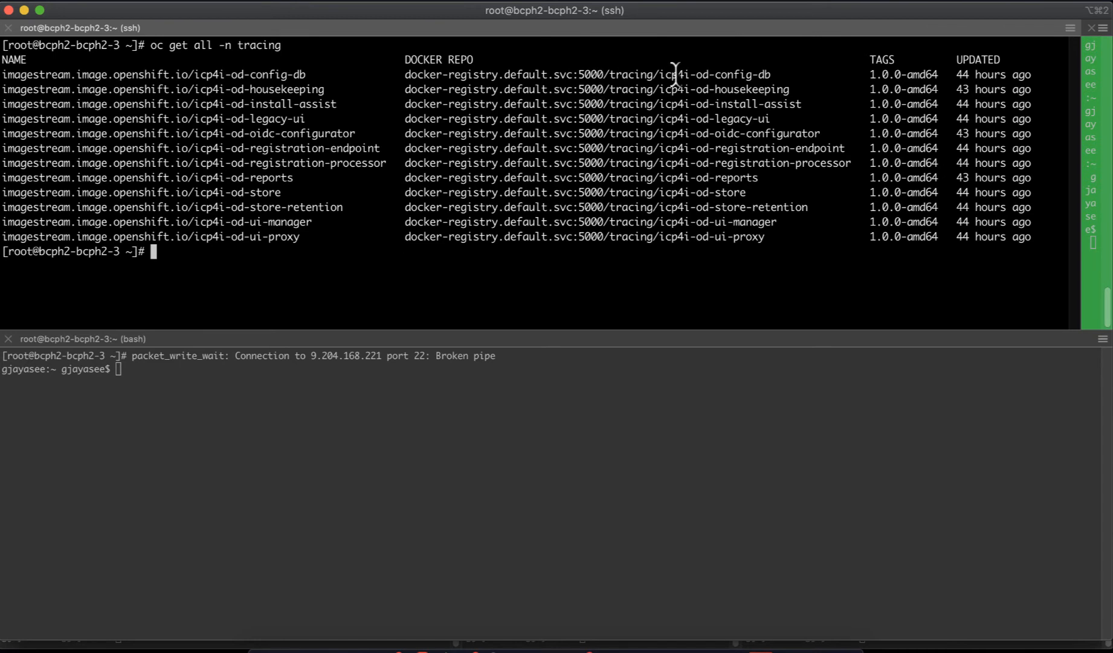
Copy the registry path docker-registry.default.svc:5000/tracing from the icp4i-od-config-db entry in the terminal.
drag(659, 71, 672, 73)
drag(712, 74, 736, 75)
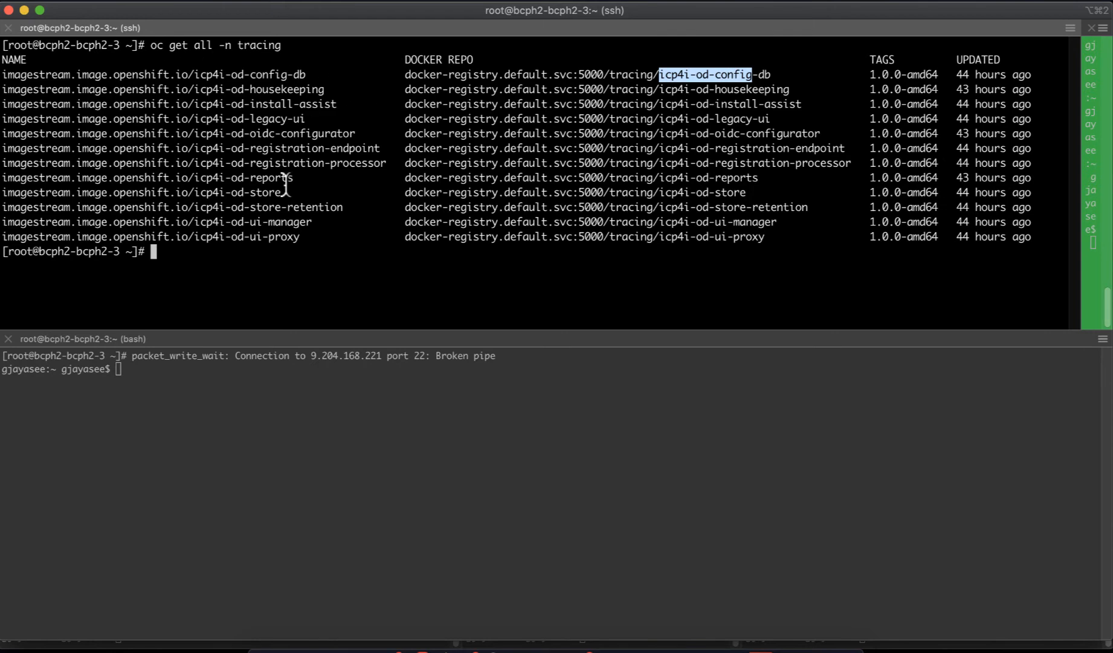
drag(404, 74, 602, 71)
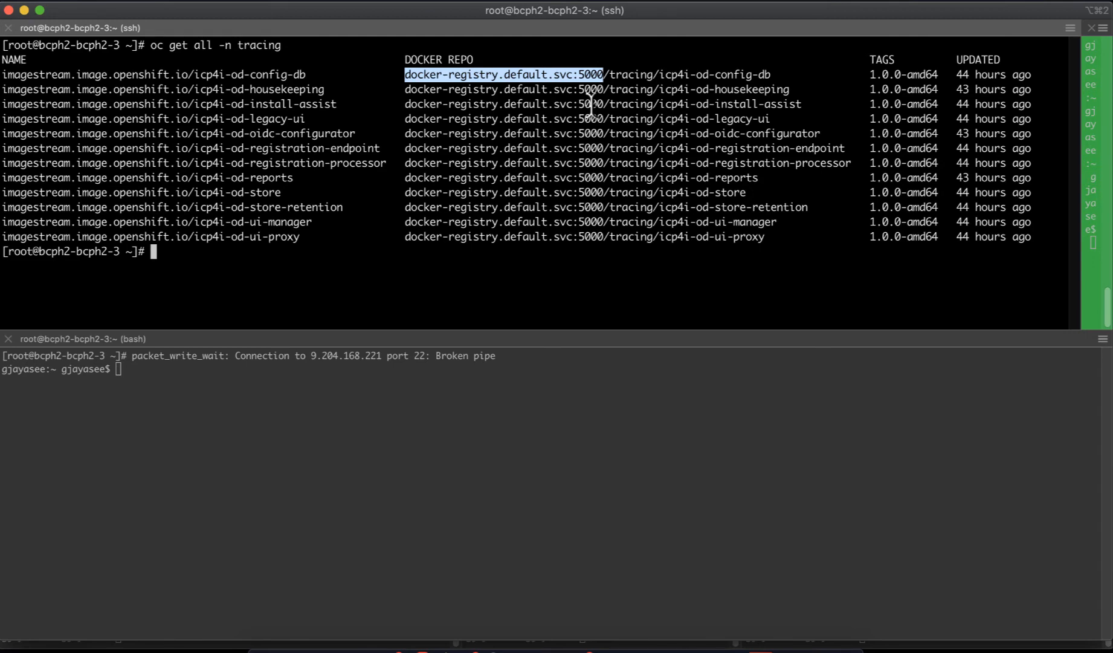
key(super+Tab)
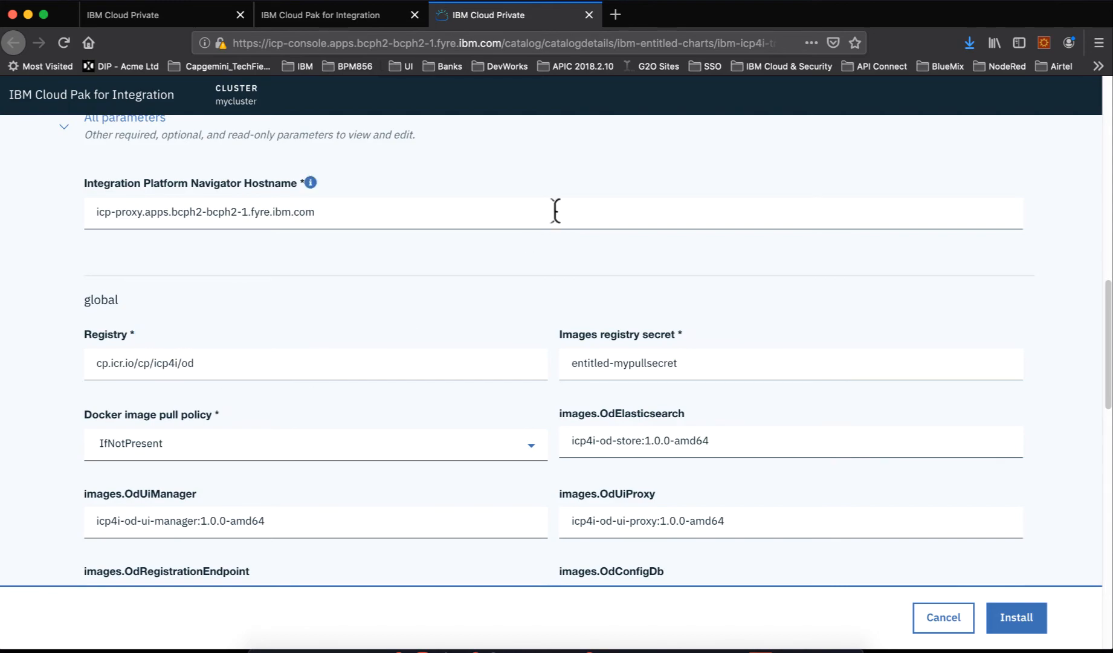
key(super+Tab)
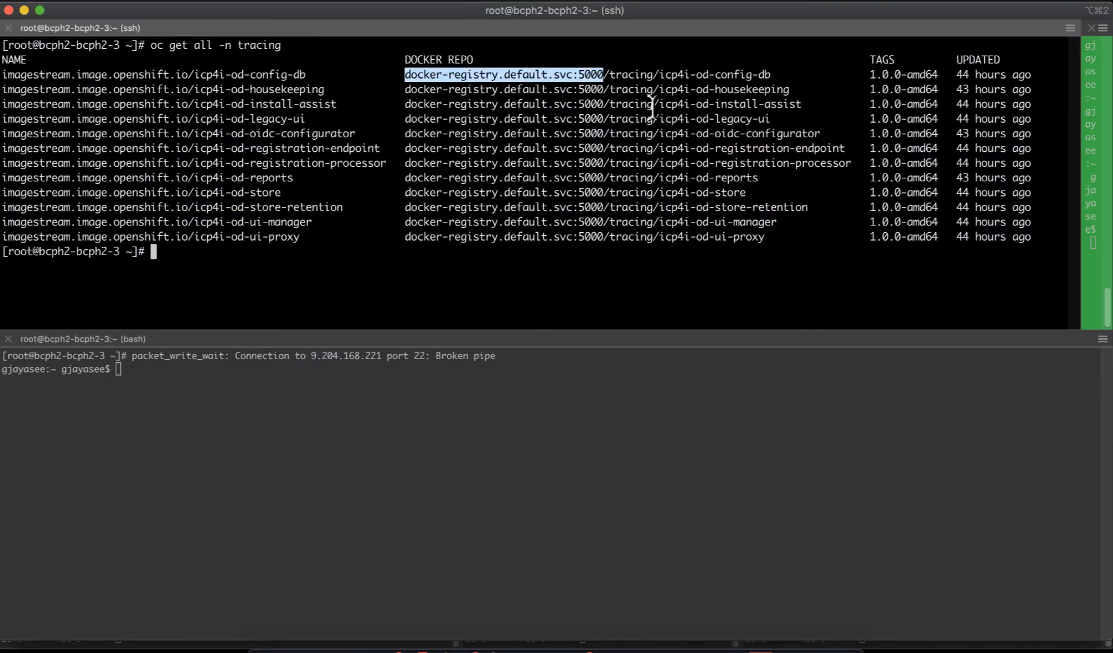
shift+click(652, 74)
key(super+c)
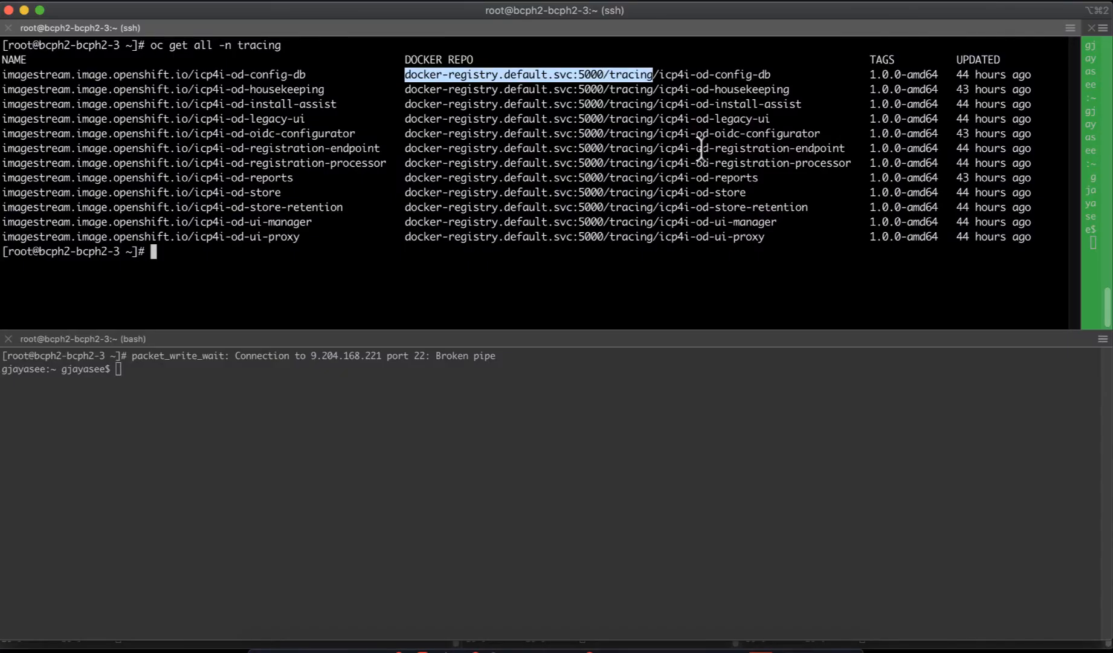
Switch to Firefox and replace cp.icr.io in the global Registry value with docker-registry.default.svc:5000/tracing.
key(super+Tab)
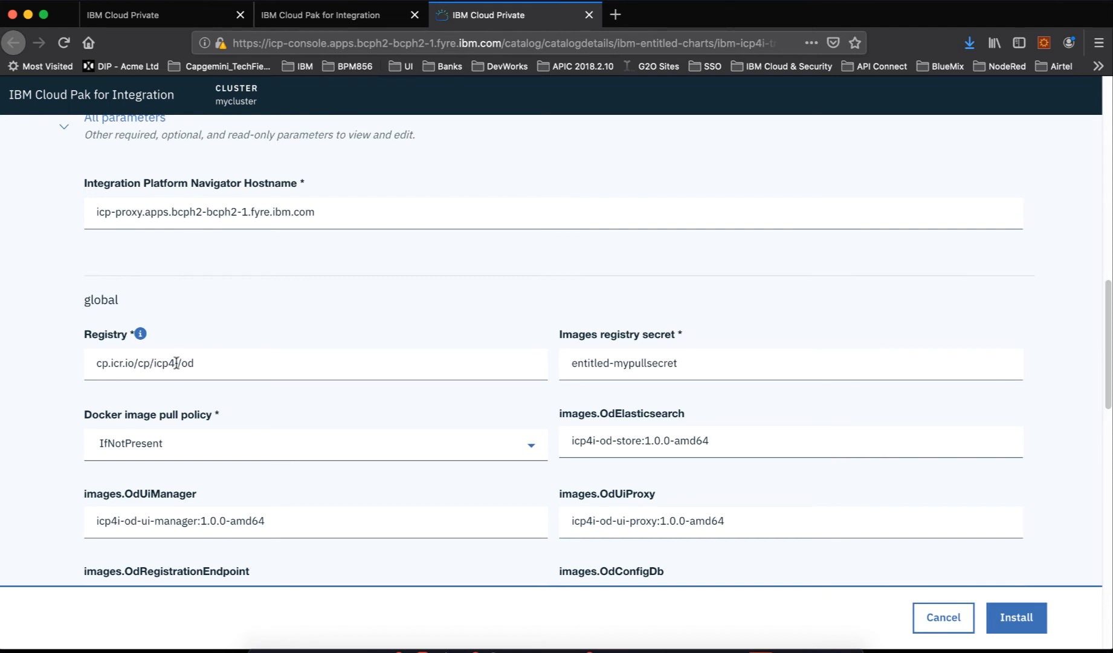
click(134, 362)
drag(130, 362, 135, 363)
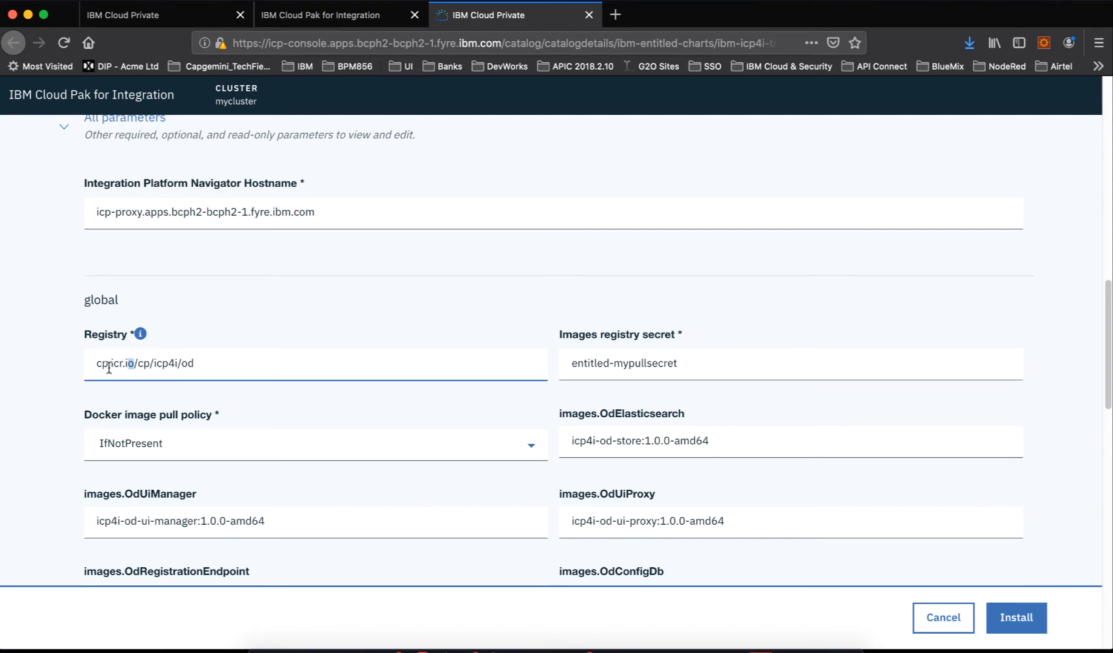
drag(96, 363, 133, 362)
key(super+v)
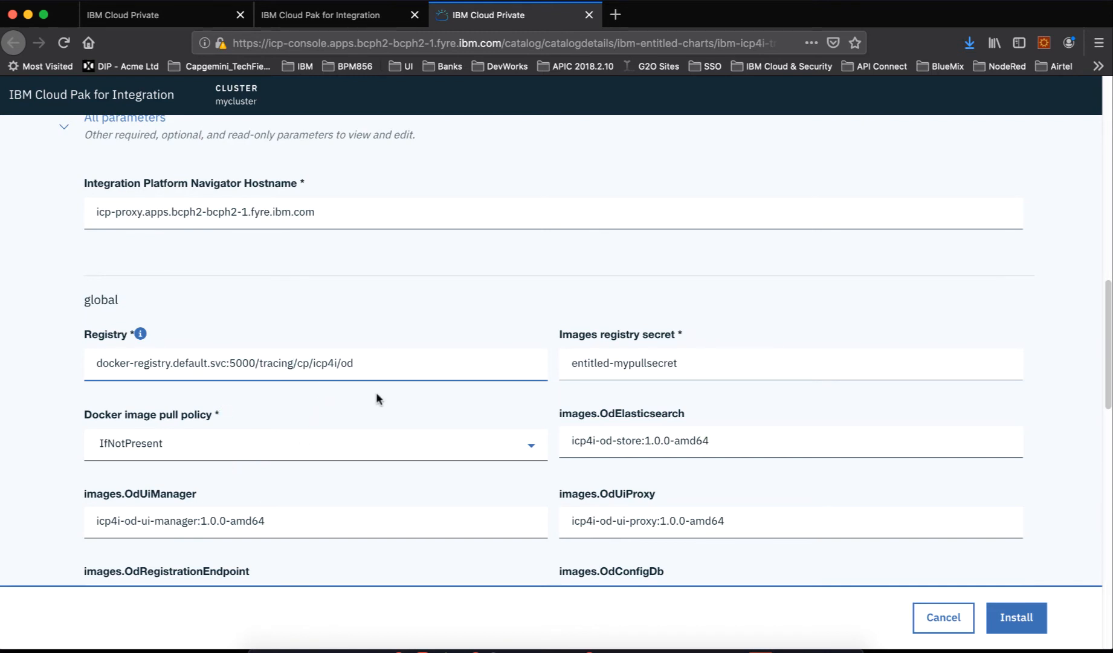
Replace the trailing /cp/icp4i/od in the Registry value with a slash, making it docker-registry.default.svc:5000/tracing/.
key(super+Tab)
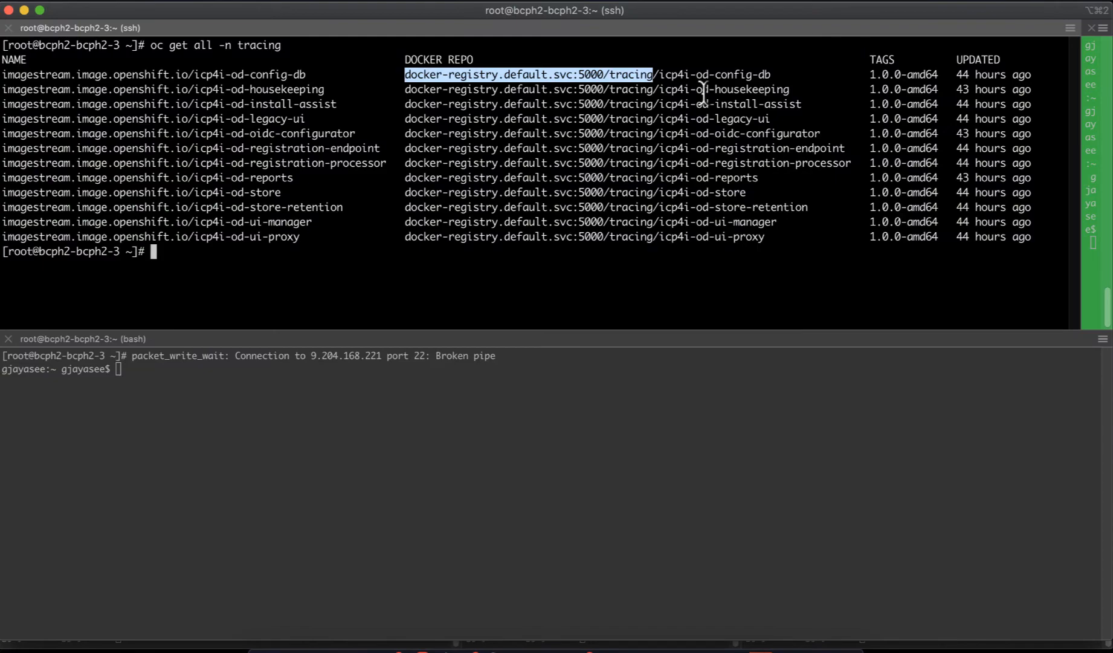
key(super+Tab)
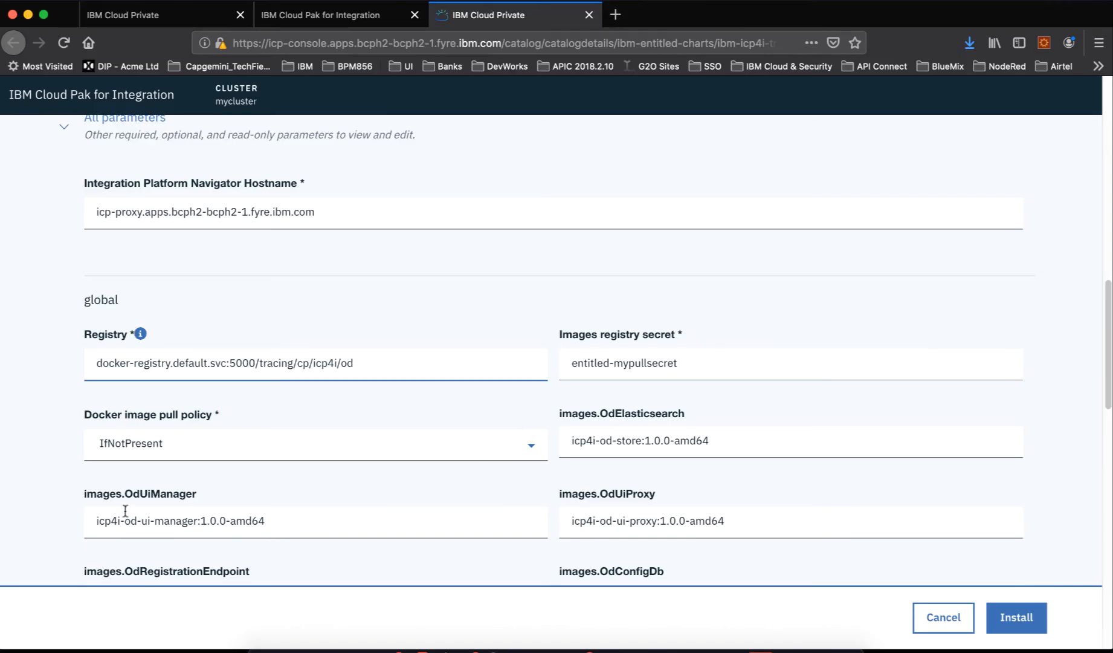
drag(360, 363, 293, 362)
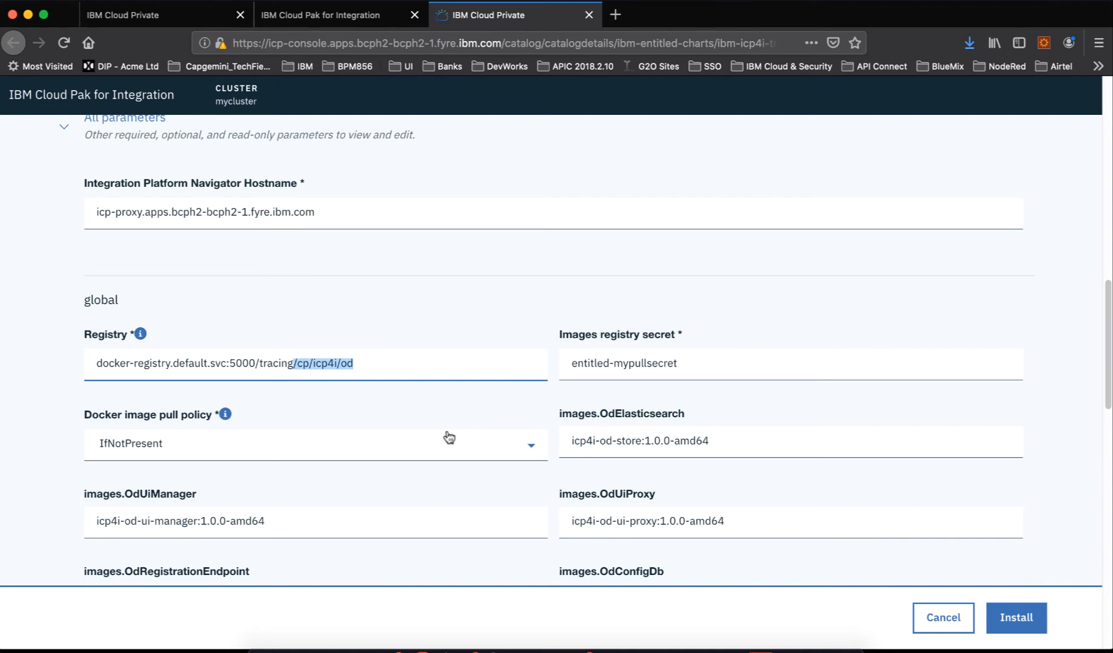
text(/)
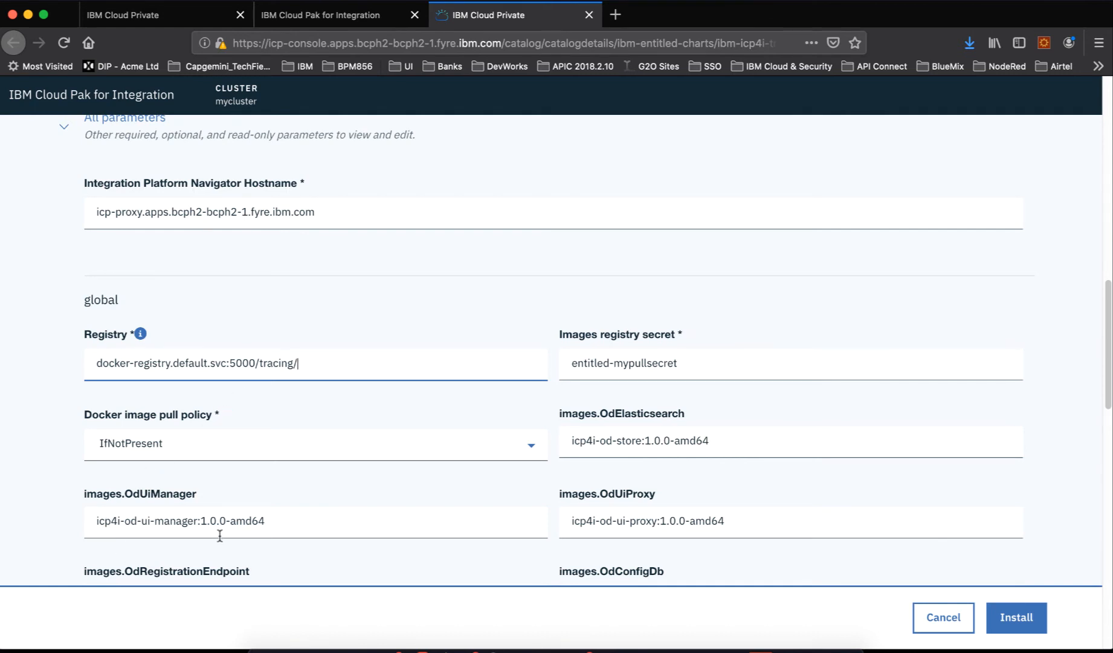
Check the 1.0.0-amd64 tag of images.OdUiManager against the image tags listed in iTerm.
click(201, 520)
drag(201, 521, 280, 526)
key(super+Tab)
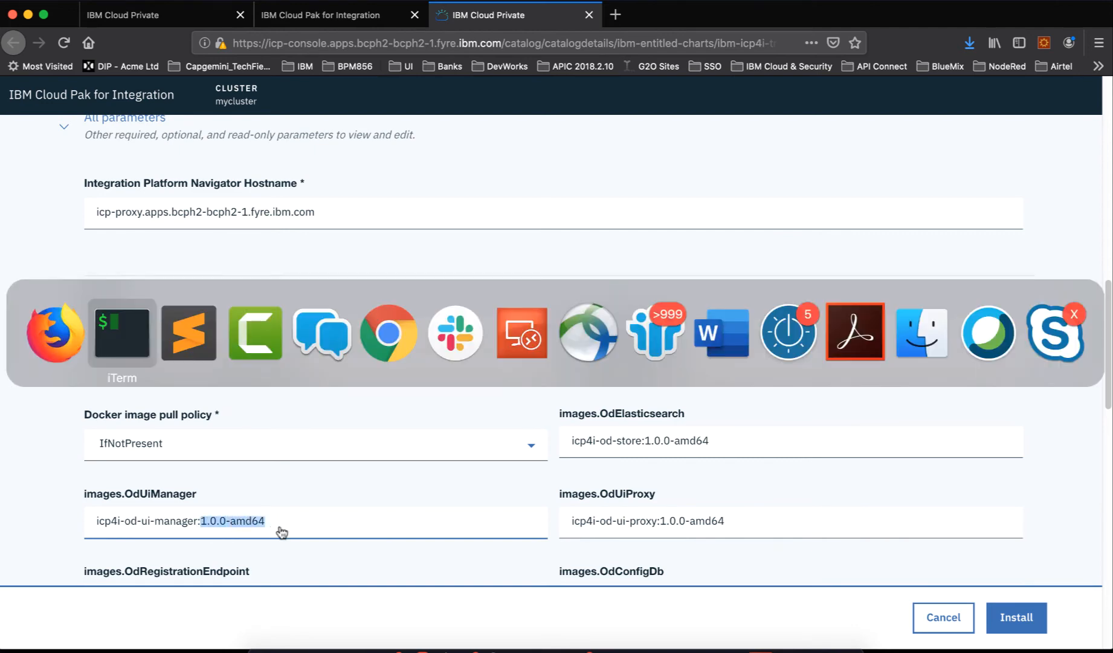
key(super+Tab)
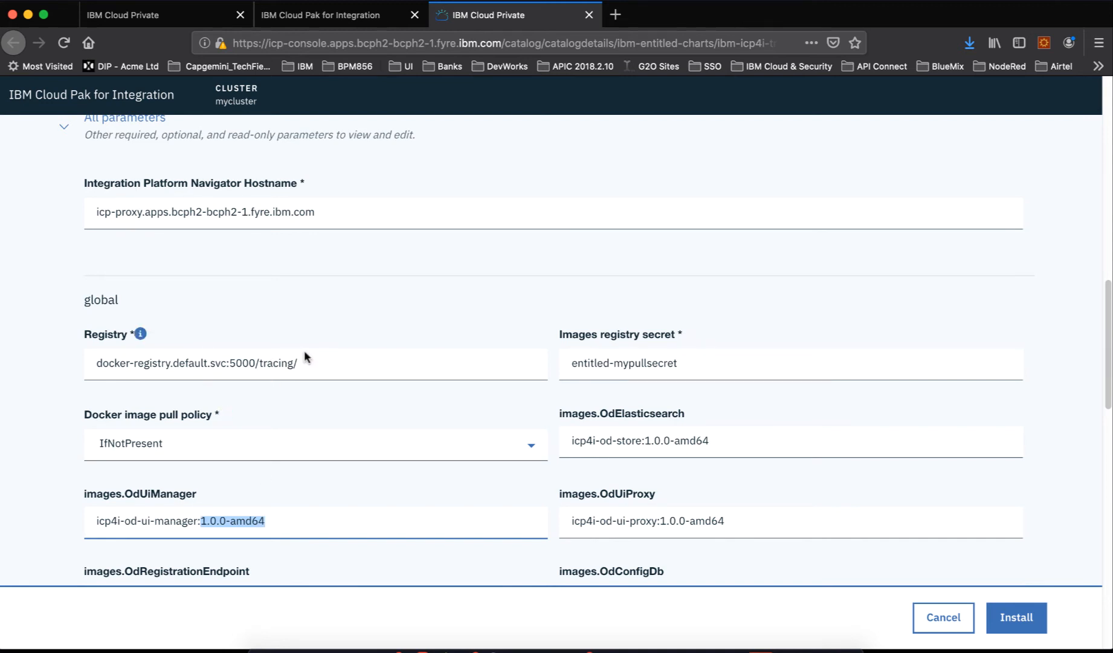
Examine the Docker repository path and image tag of icp4i-od-config-db in iTerm, and return to the Firefox installation form.
key(super+Tab)
drag(776, 70, 775, 73)
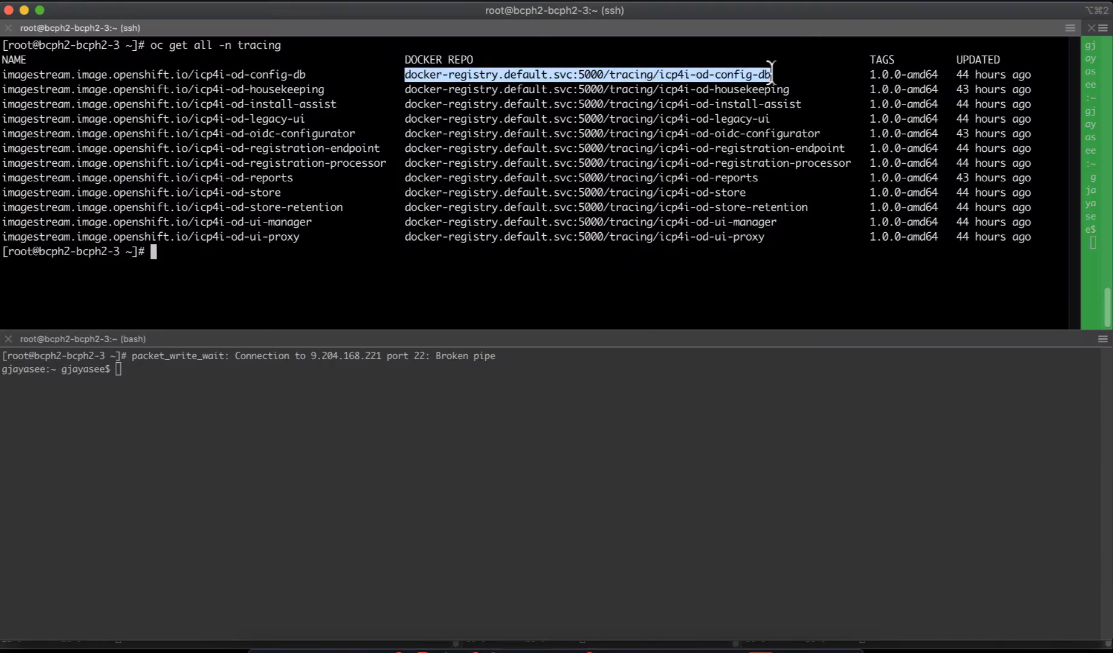
shift+click(939, 74)
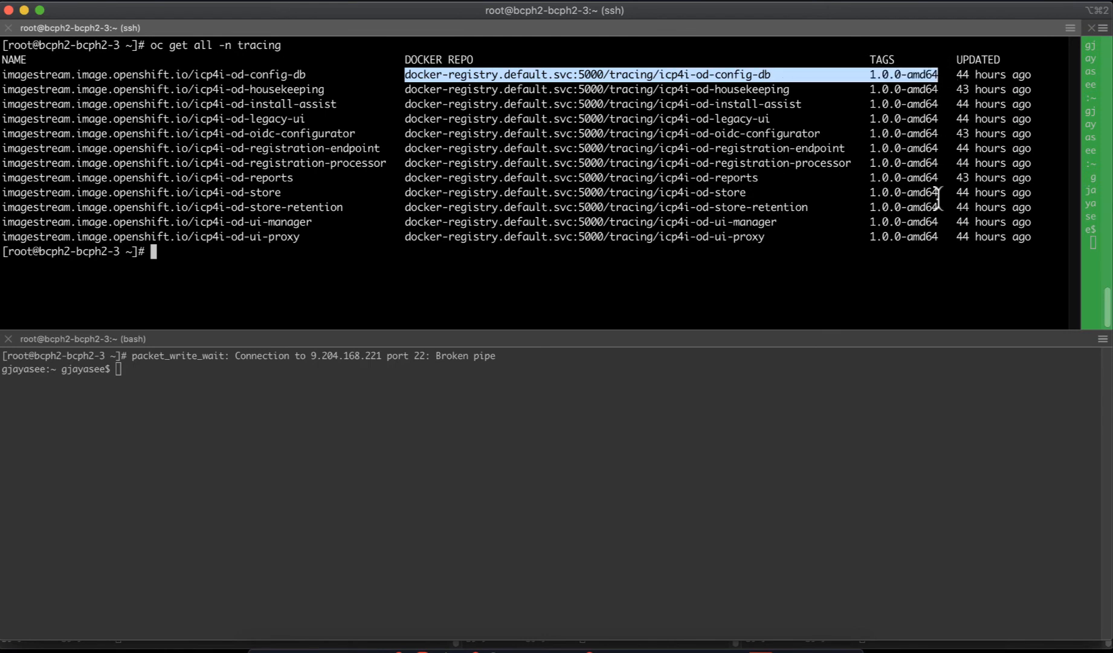
key(super+Tab)
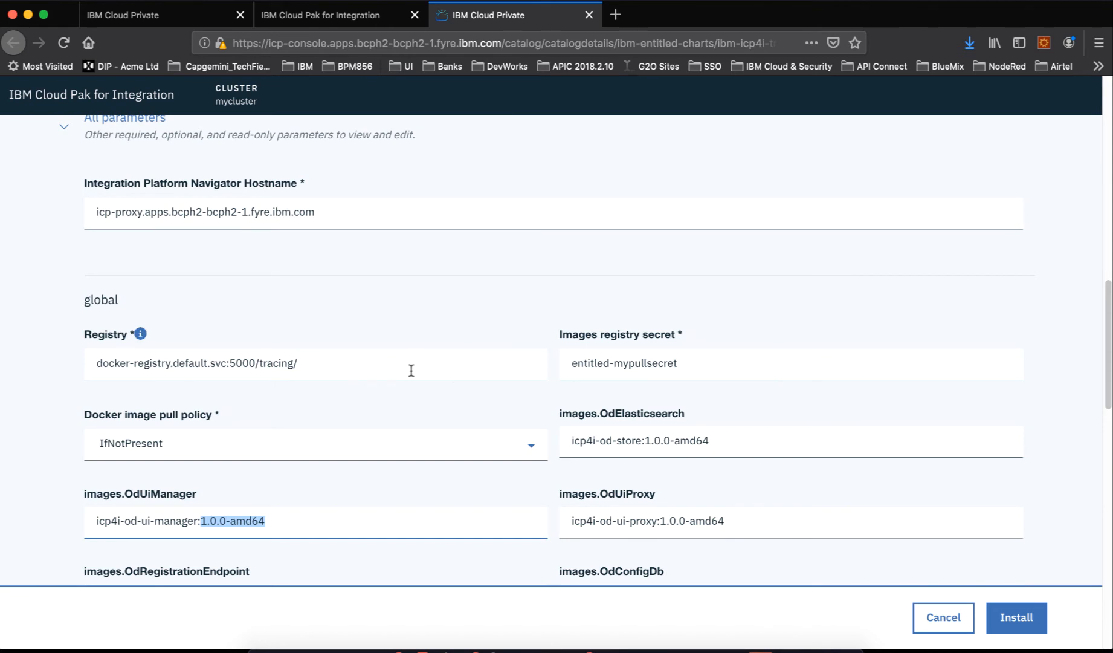
Undo the edits to the global Registry value, restoring it to cp.icr.io/cp/icp4i/od.
click(367, 361)
key(super+z)
key(super+z)
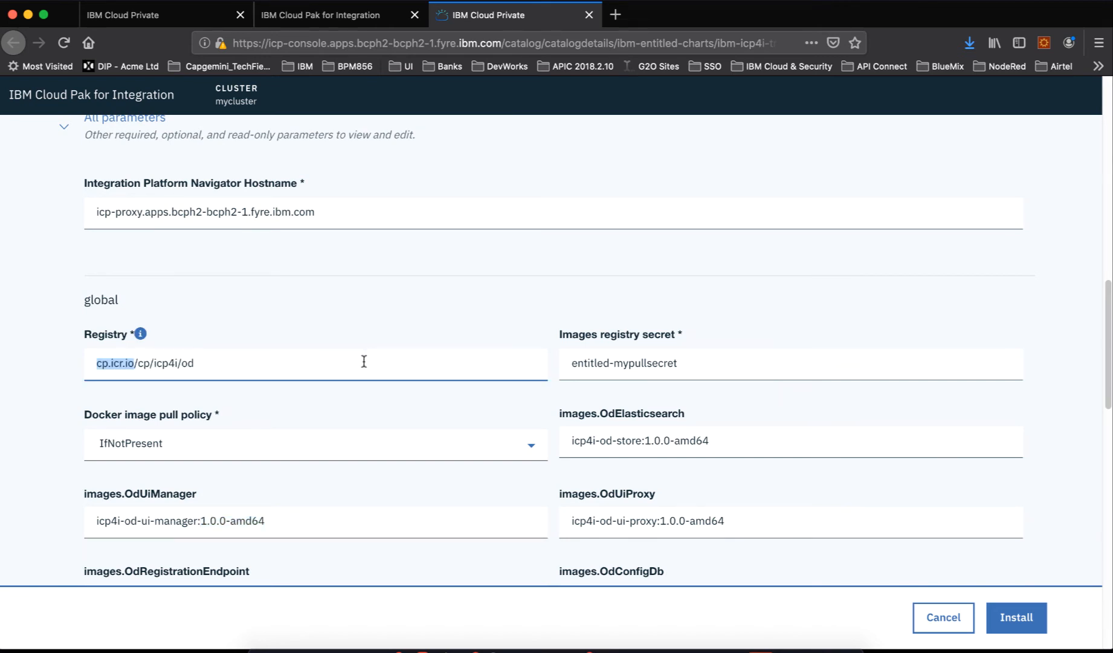
click(359, 368)
Review the remaining image, Ingress and storage parameters and start the Operations Dashboard installation.
scroll(312, 337, down, 3)
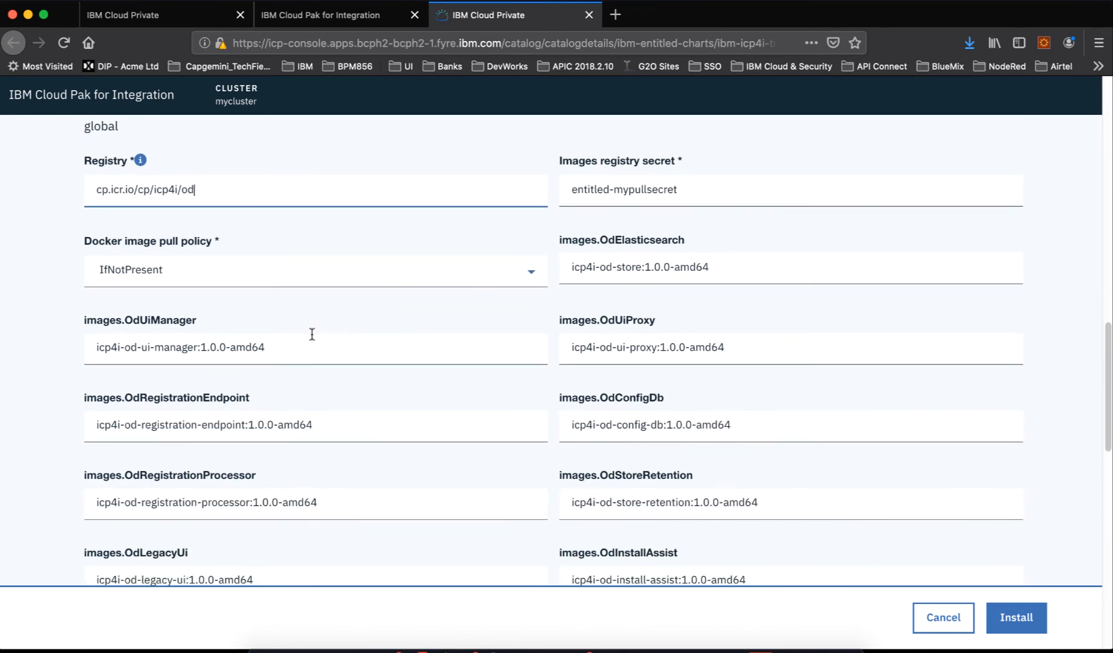
scroll(312, 334, down, 4)
scroll(311, 334, down, 2)
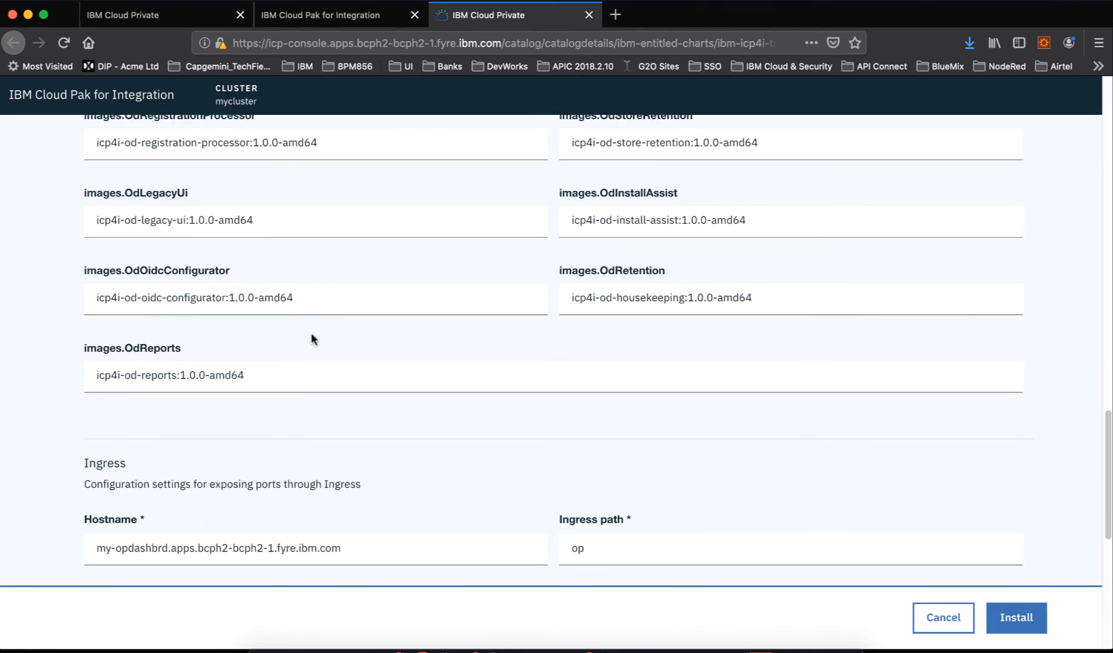
scroll(312, 335, down, 4)
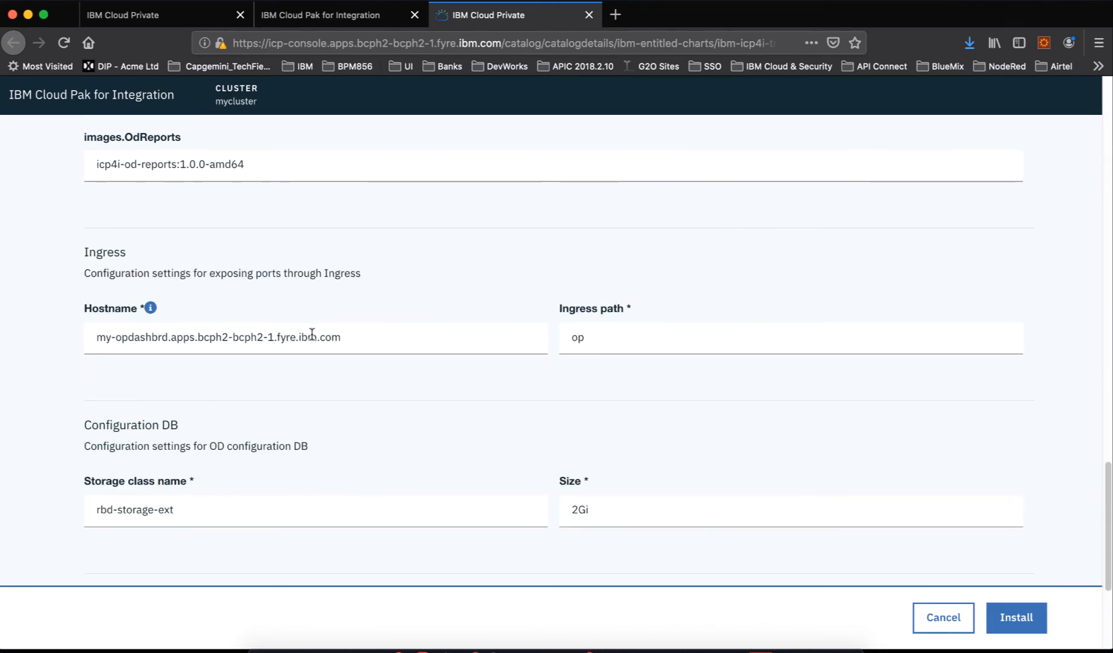
scroll(311, 334, down, 4)
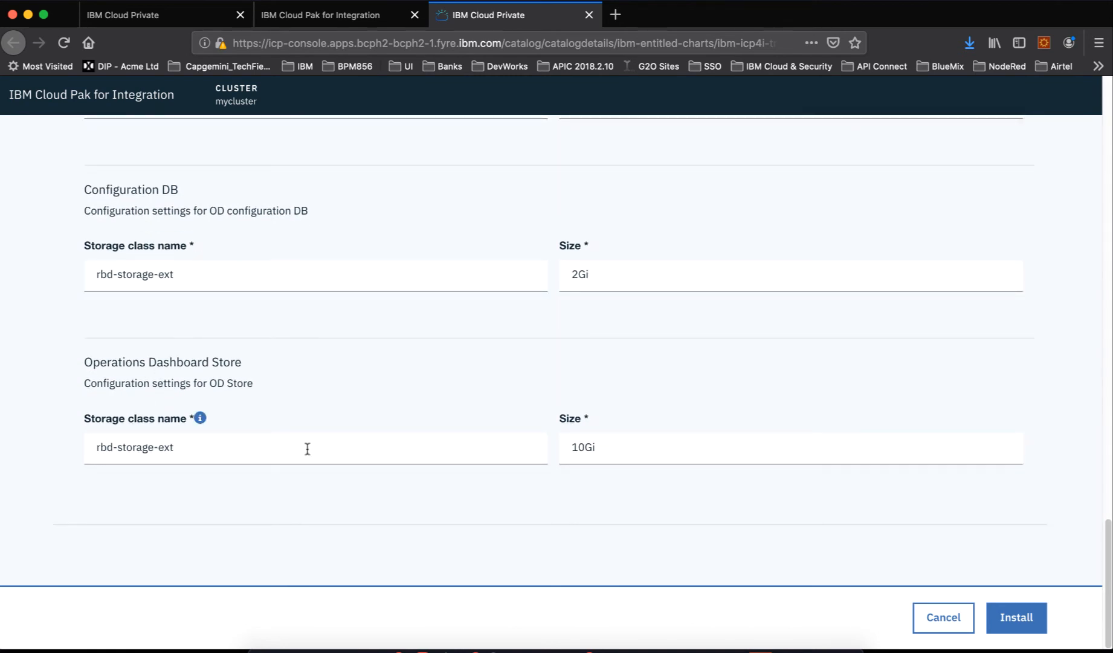
scroll(307, 449, up, 4)
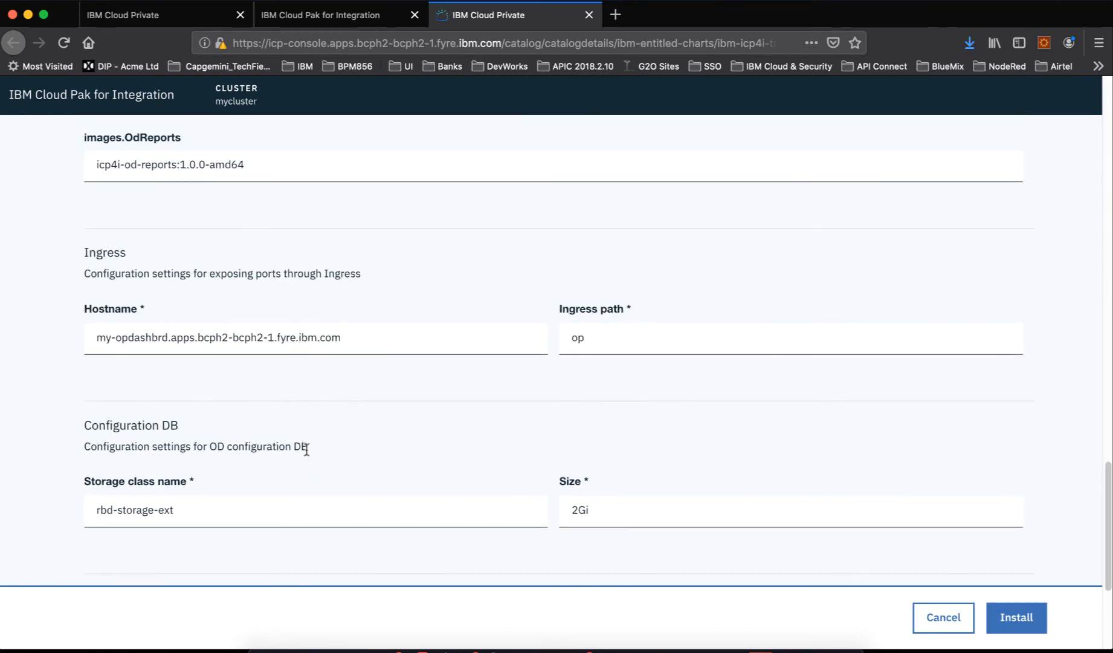
click(1008, 617)
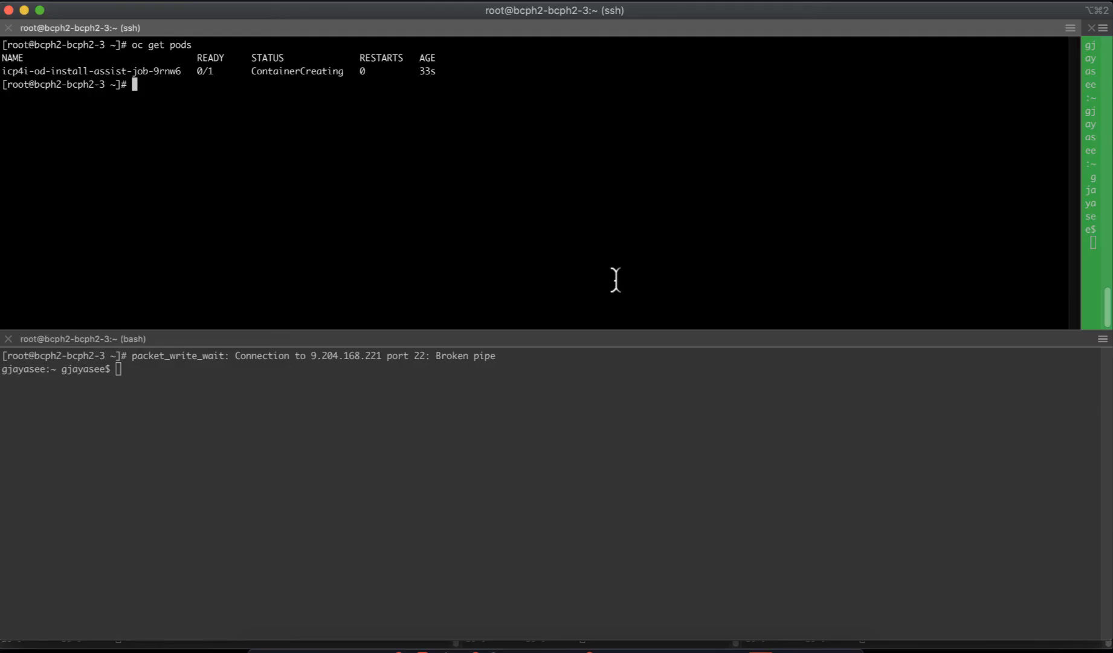
Monitor the installation in iTerm by running oc get pods several times.
key(Up)
key(Return)
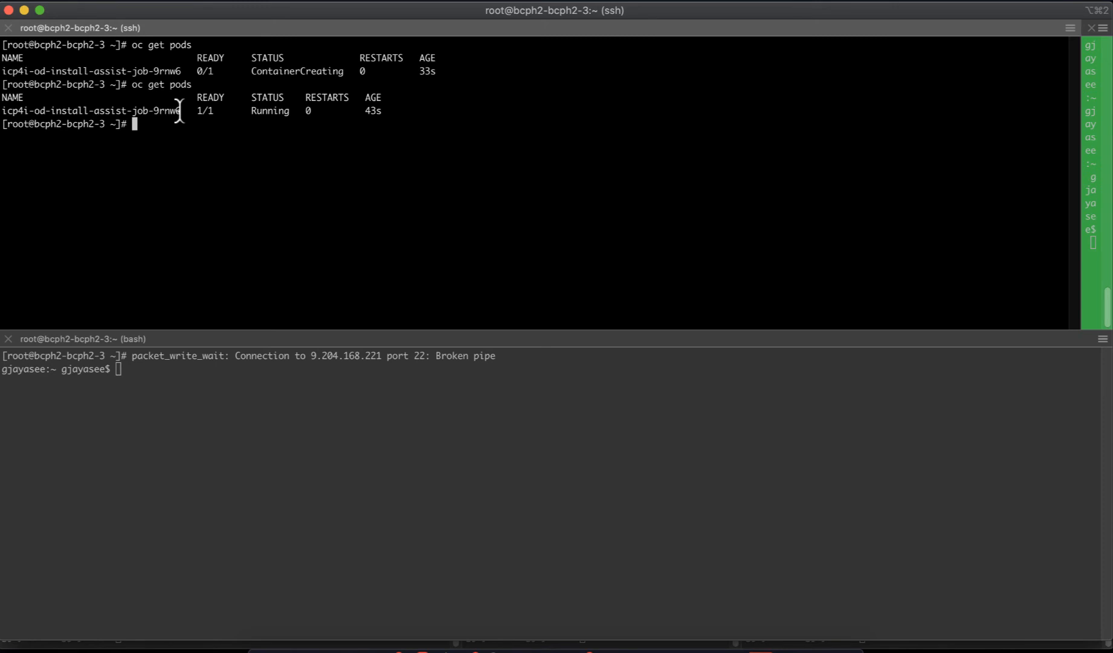
key(Up)
key(Return)
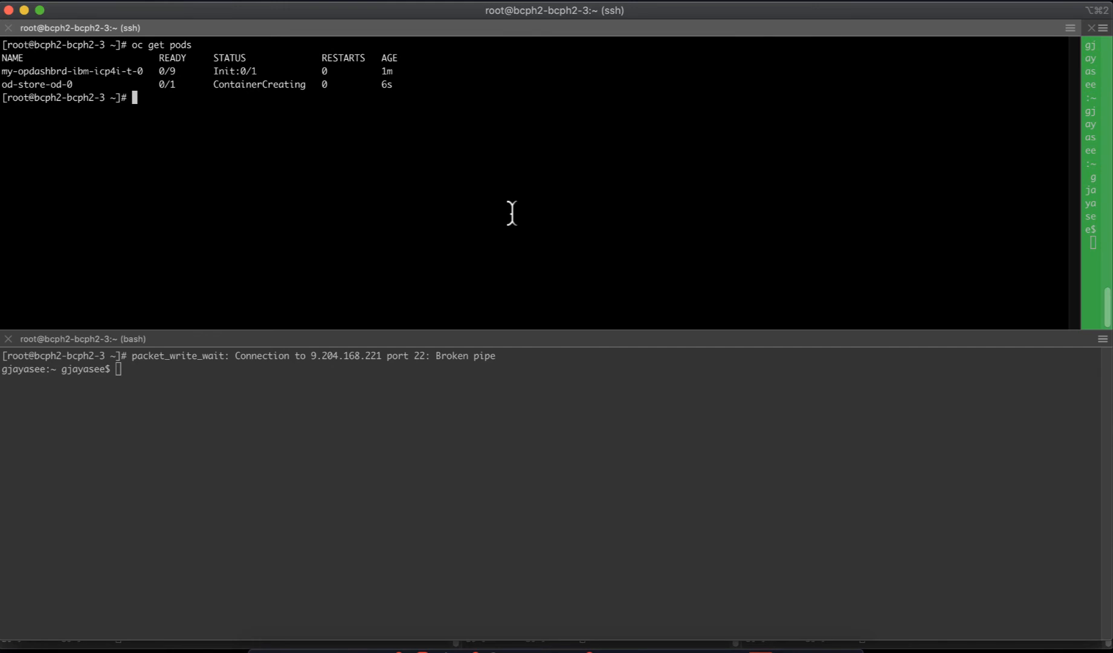
key(Up)
key(Return)
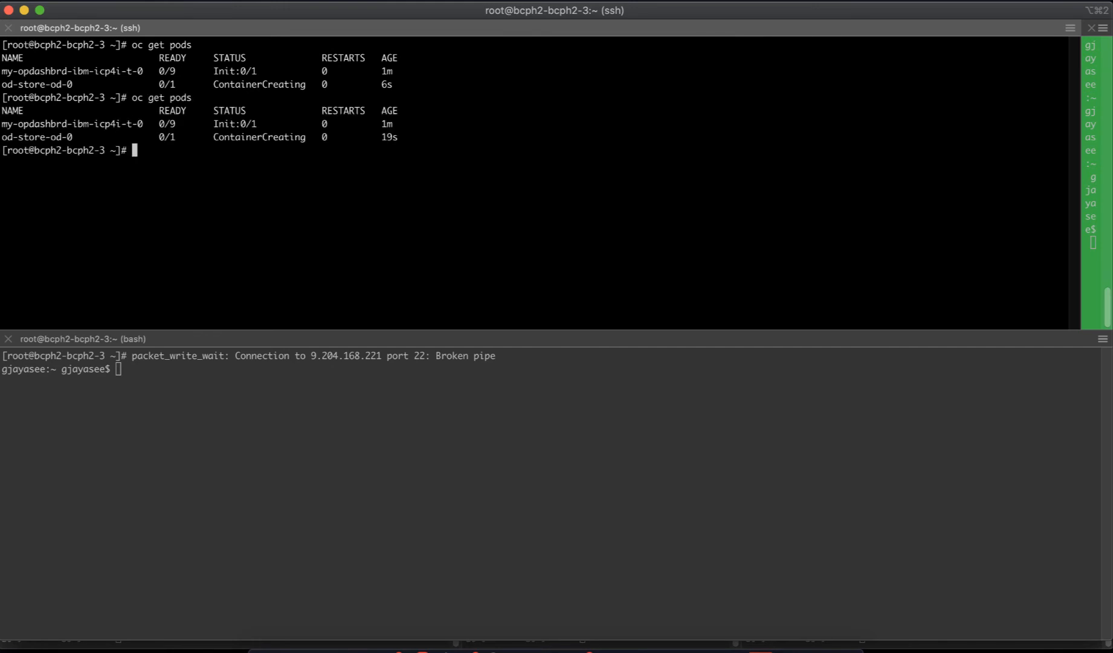
List the persistent volume claims with oc get pvc and highlight the my-opdashbrd-ibm-icp4i-t-0 pod entry.
text(oc get pvc)
key(Return)
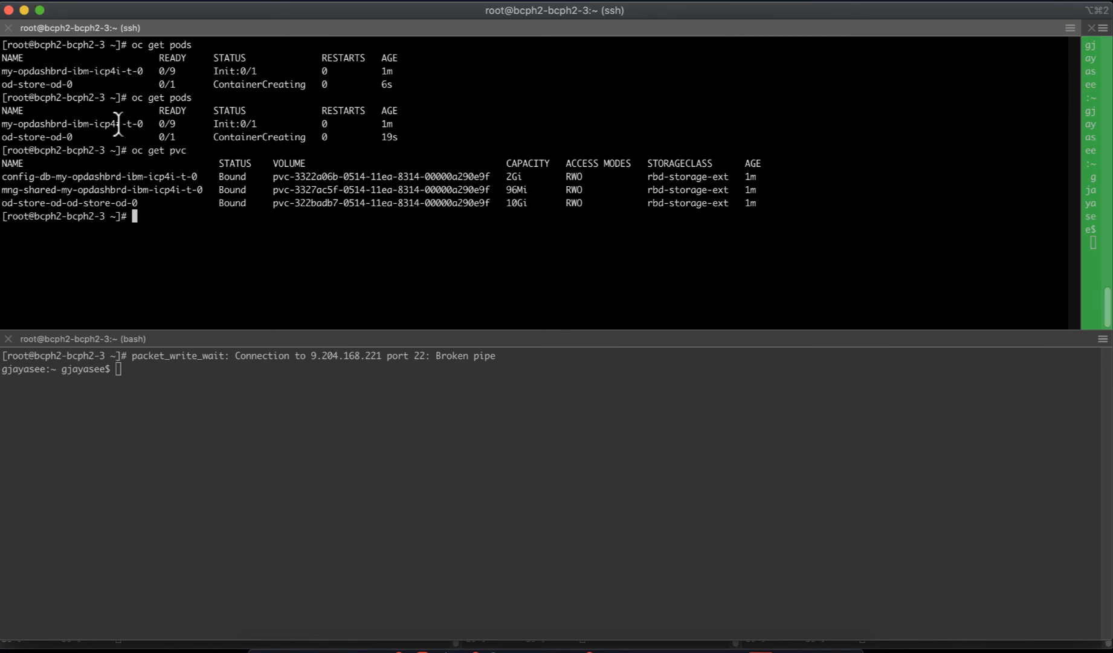
drag(165, 124, 1, 116)
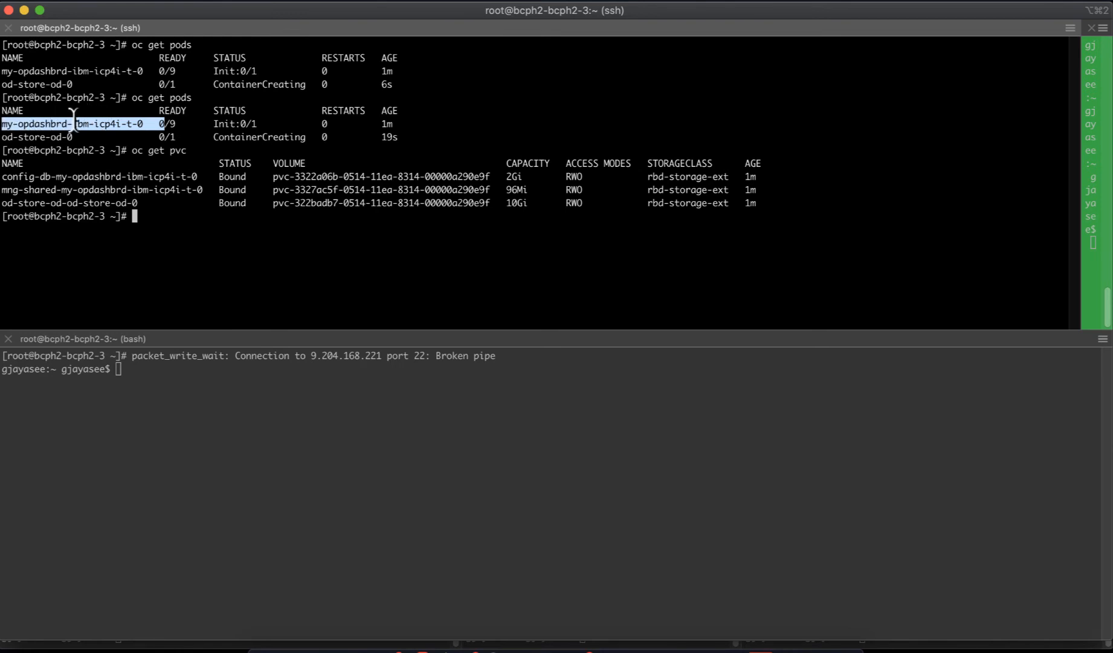
click(176, 125)
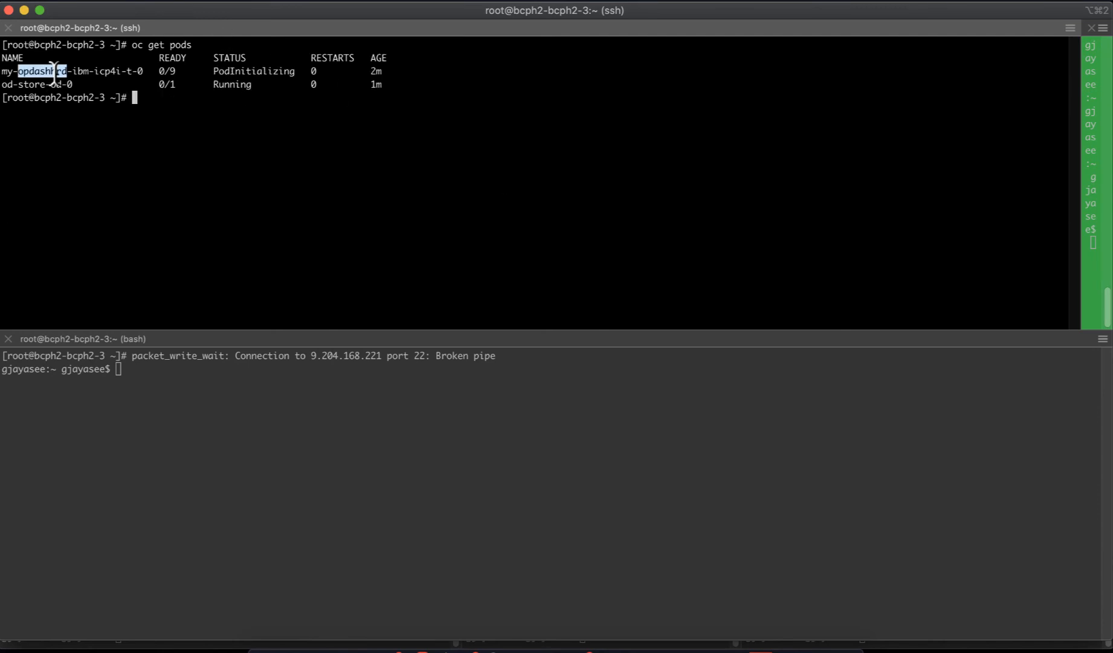
Run oc describe pod on my-opdashbrd-ibm-icp4i-t-0 and examine its conditions, volumes and image pull events.
double_click(54, 71)
key(super+c)
text(oc describe )
text(pod)
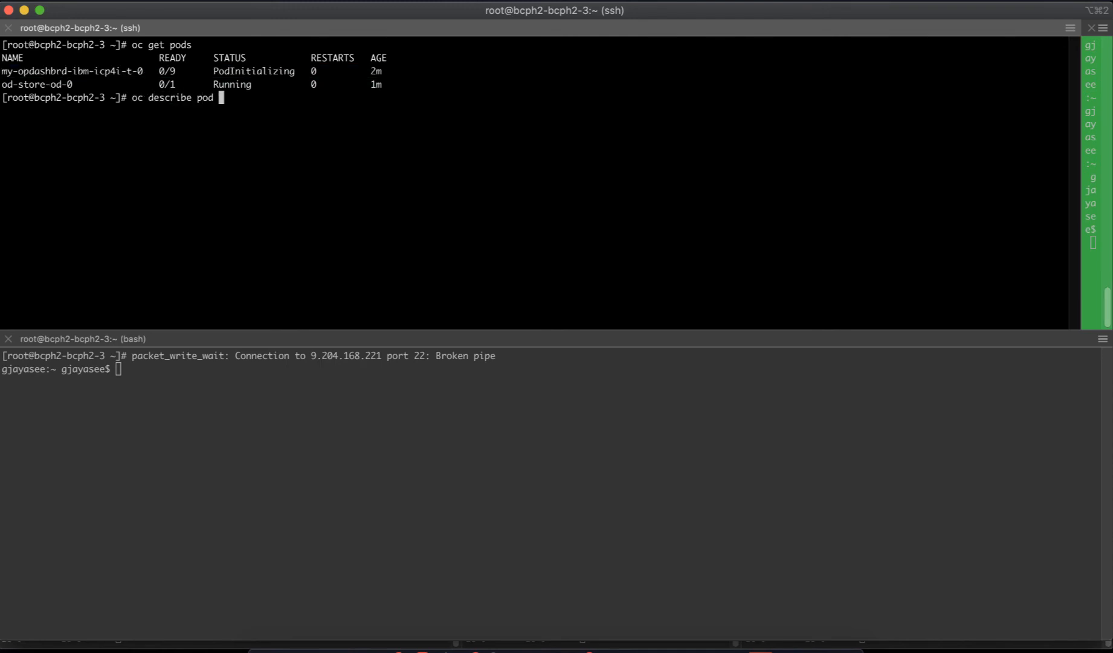
key(super+v)
key(Return)
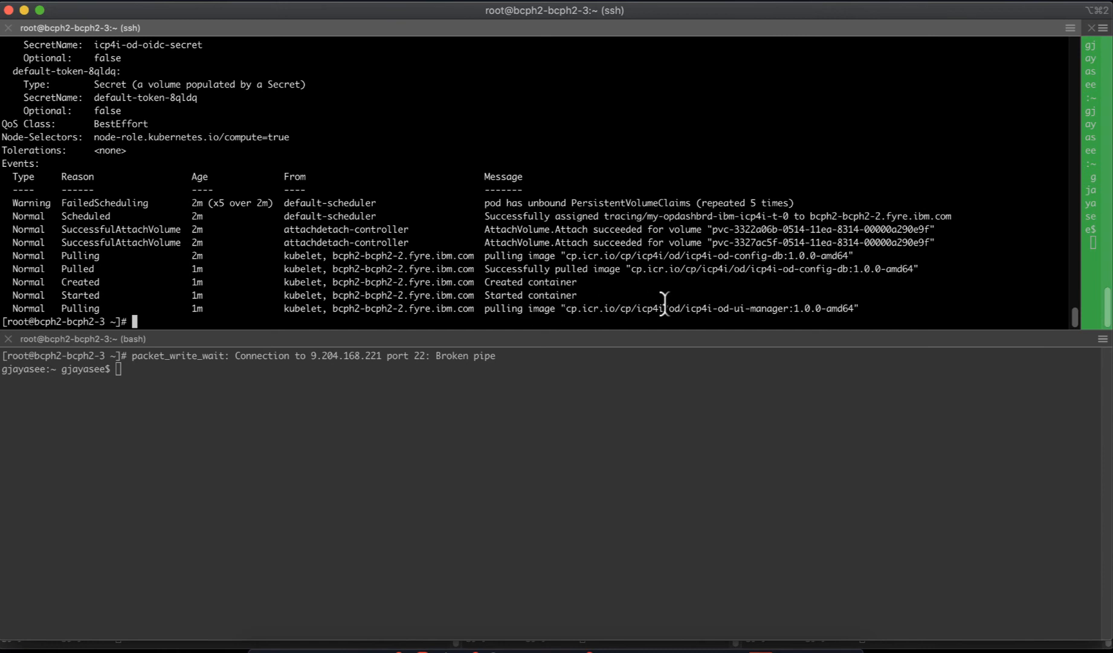
scroll(799, 254, up, 4)
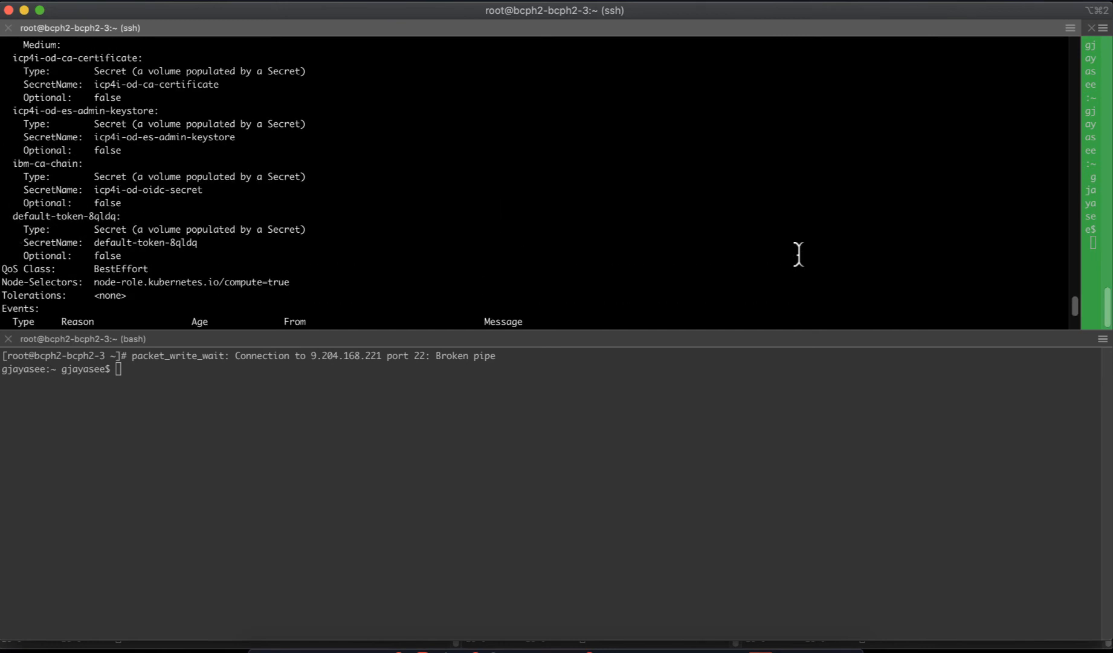
scroll(798, 254, up, 5)
scroll(799, 254, up, 4)
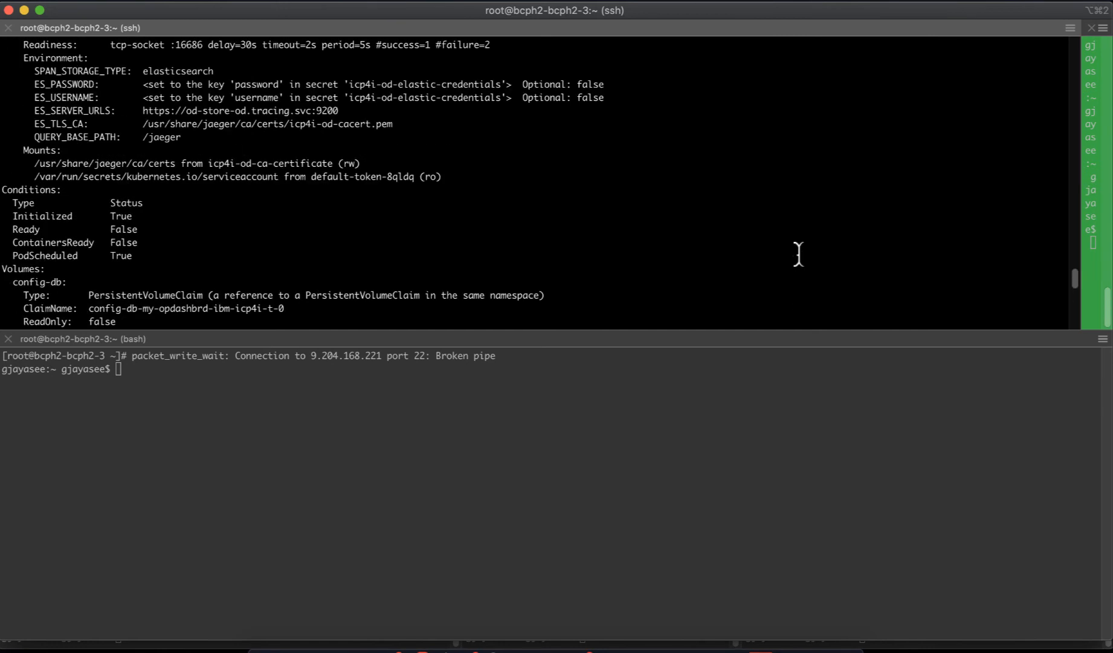
scroll(799, 254, down, 14)
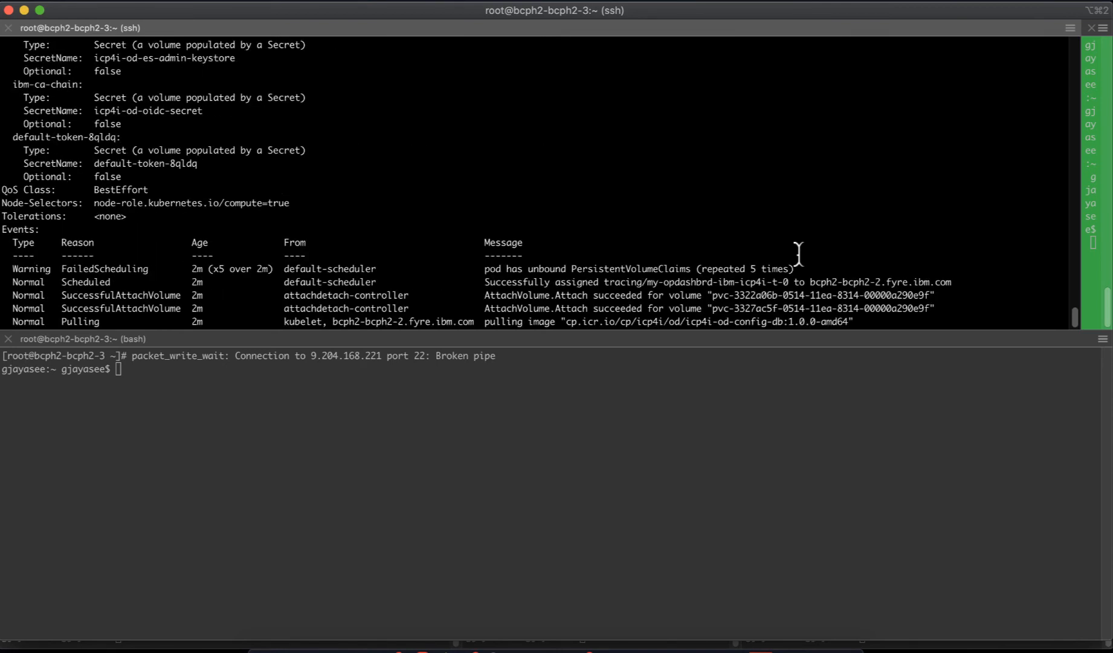
List the pods again with oc get pods and check the chart deployment page in Firefox before returning to iTerm.
text(oc get pods)
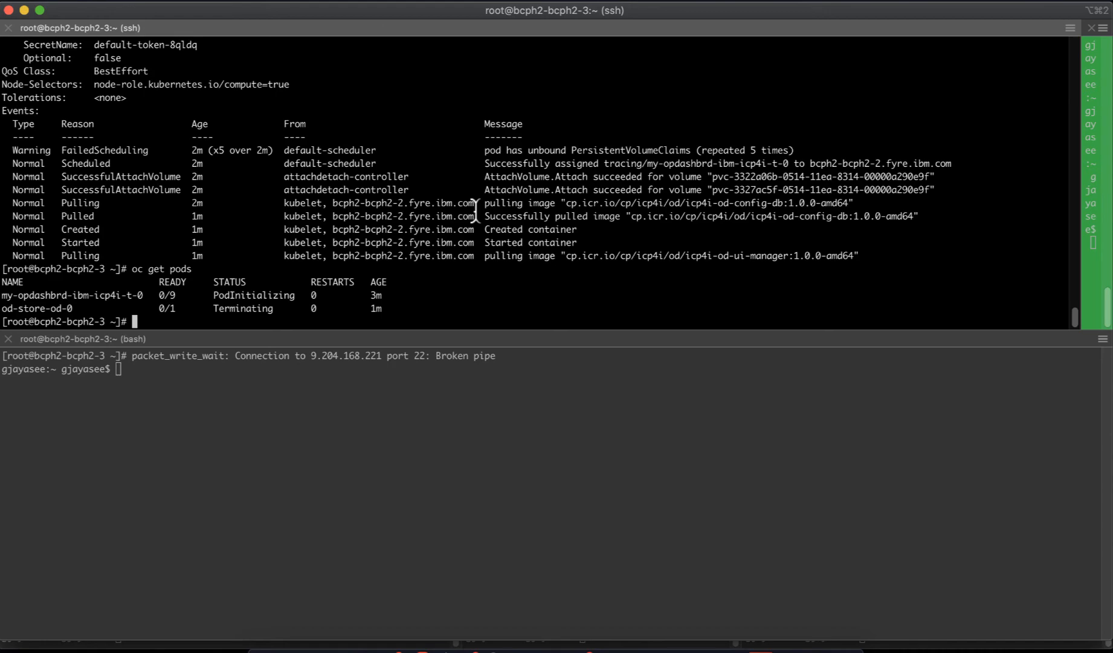
key(super+Tab)
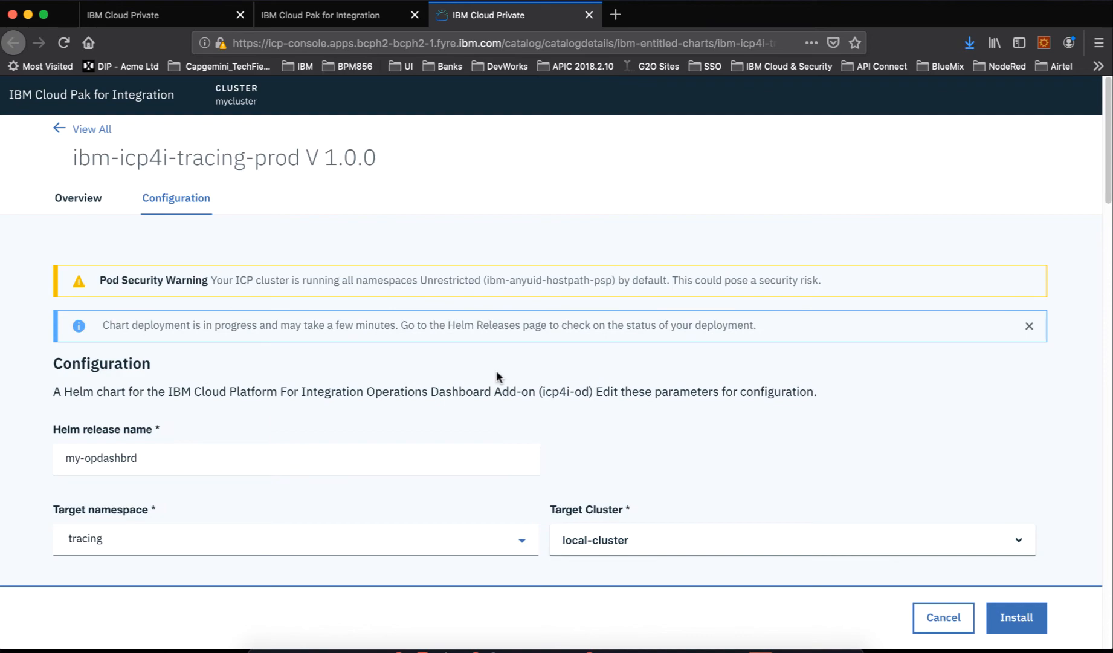
key(super+Tab)
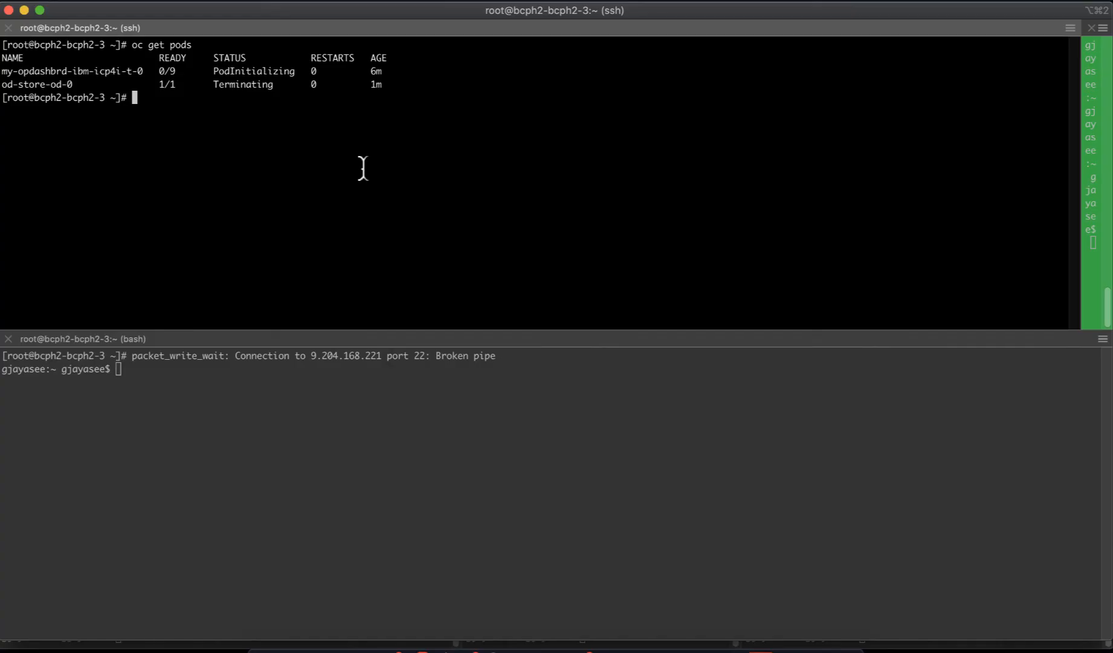
Describe the my-opdashbrd-ibm-icp4i-t-0 pod again to follow its latest image pull events.
text(oc describe pod m)
key(Tab)
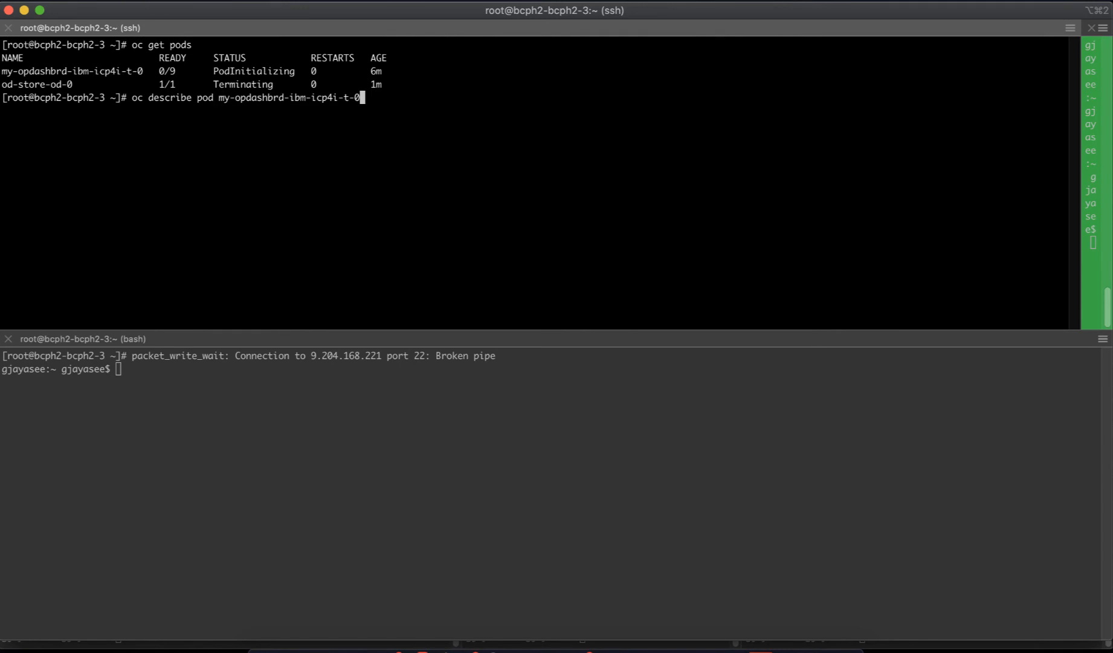
key(Return)
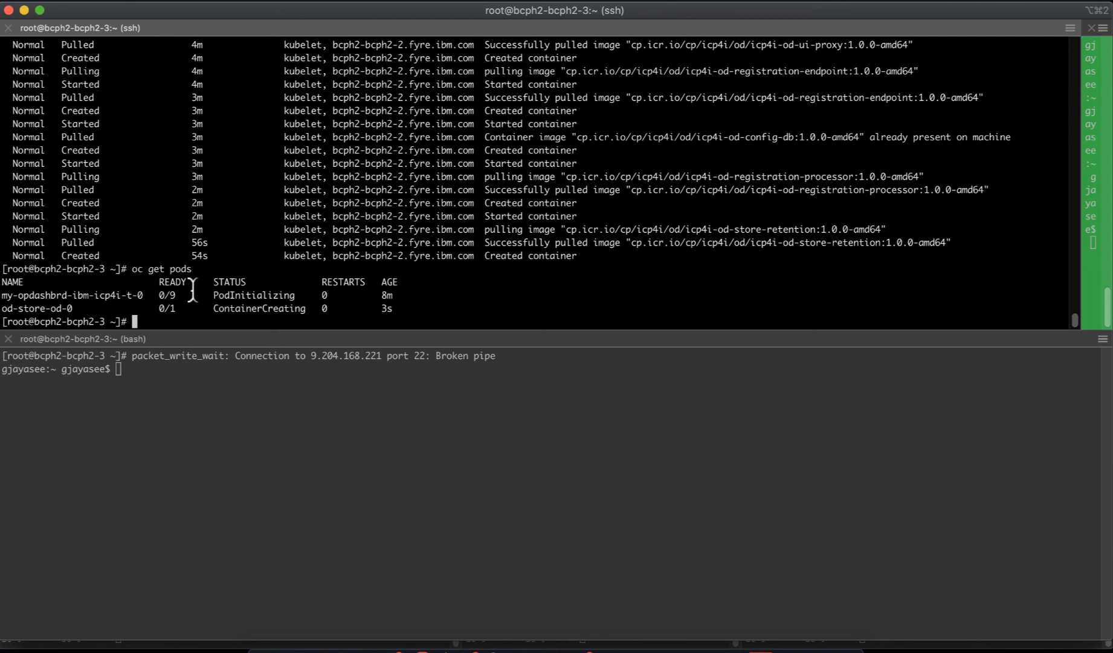
Check the ready count and status of my-opdashbrd-ibm-icp4i-t-0, rerunning oc get pods to follow its startup.
drag(159, 295, 174, 297)
double_click(227, 297)
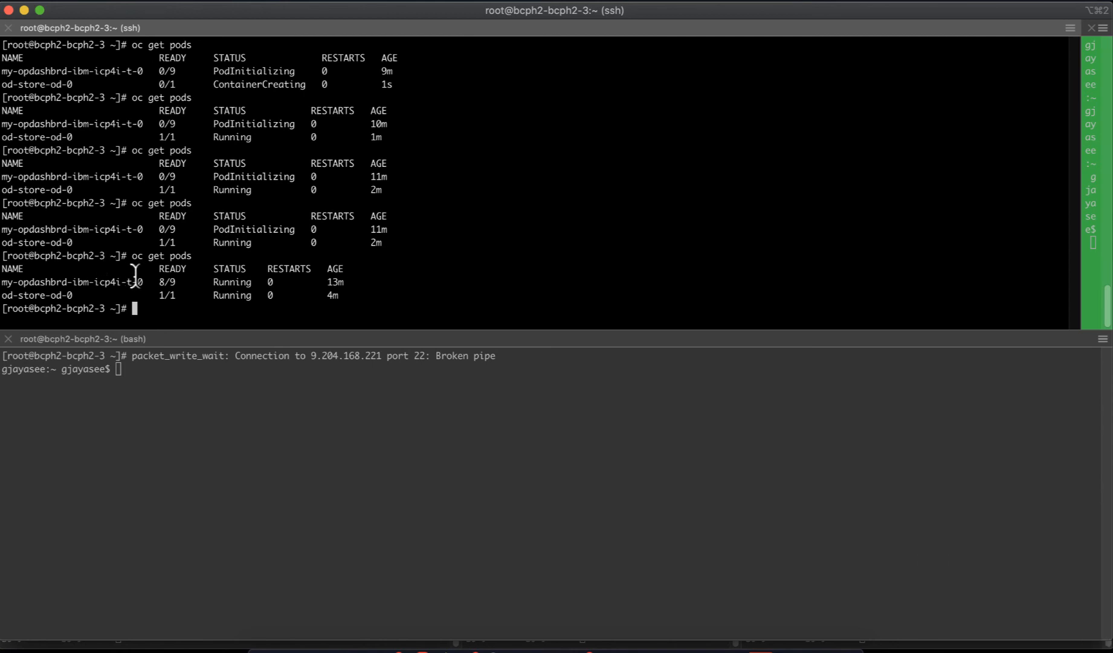
key(Up)
key(Return)
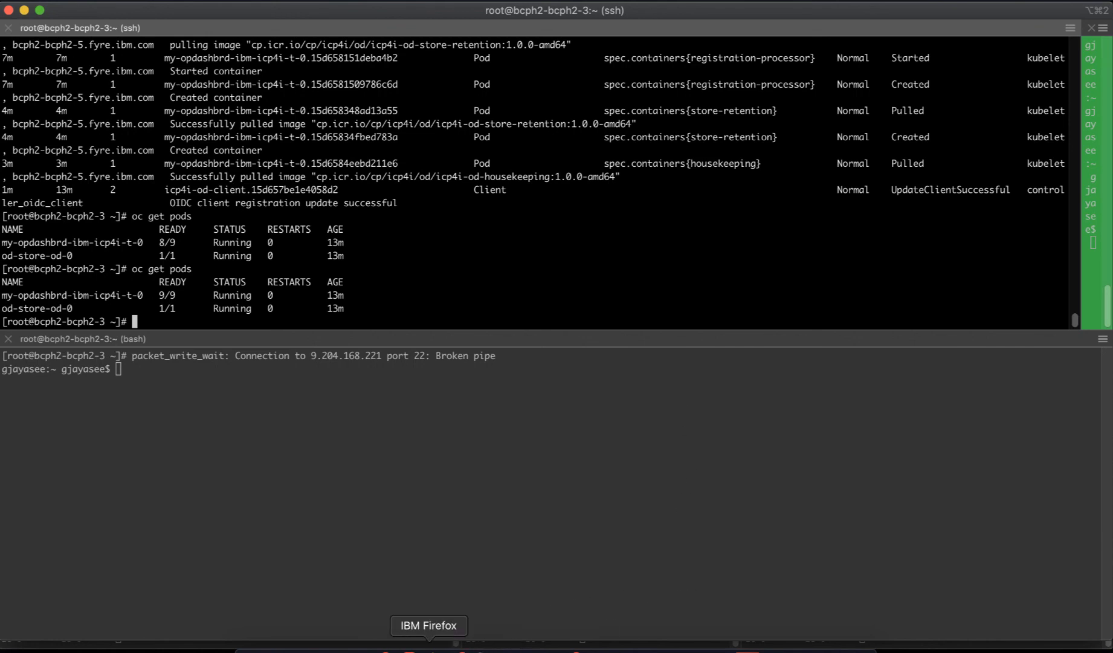
Check the Tracing section of IBM Cloud Pak for Integration in Firefox, and list the ingress in iTerm with oc get ingress.
right_click(428, 646)
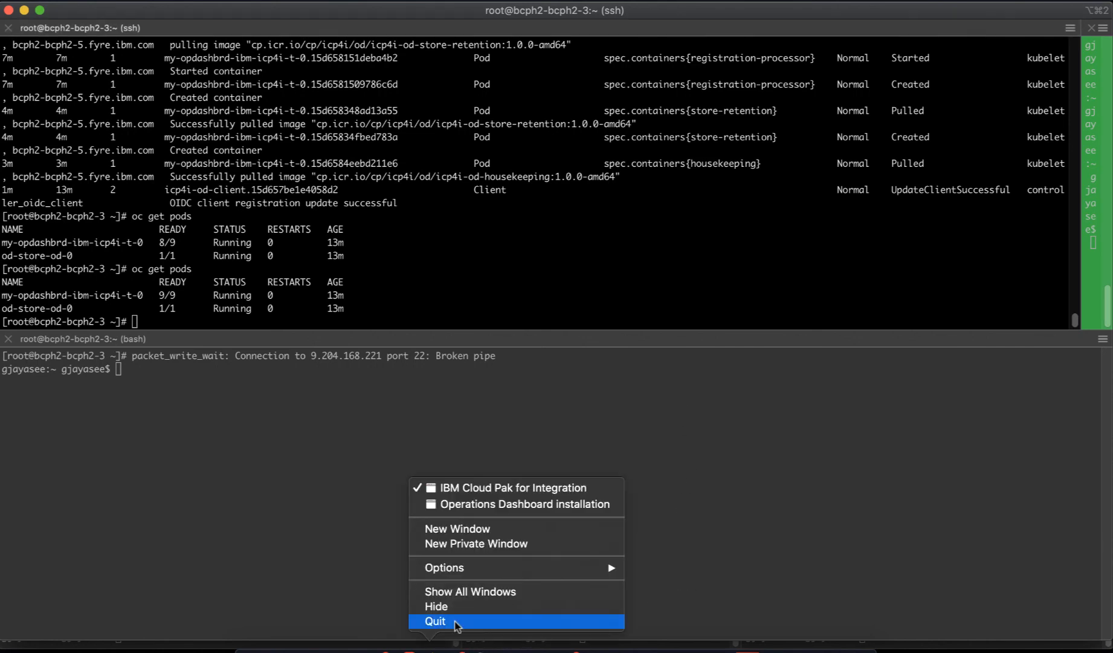
click(549, 487)
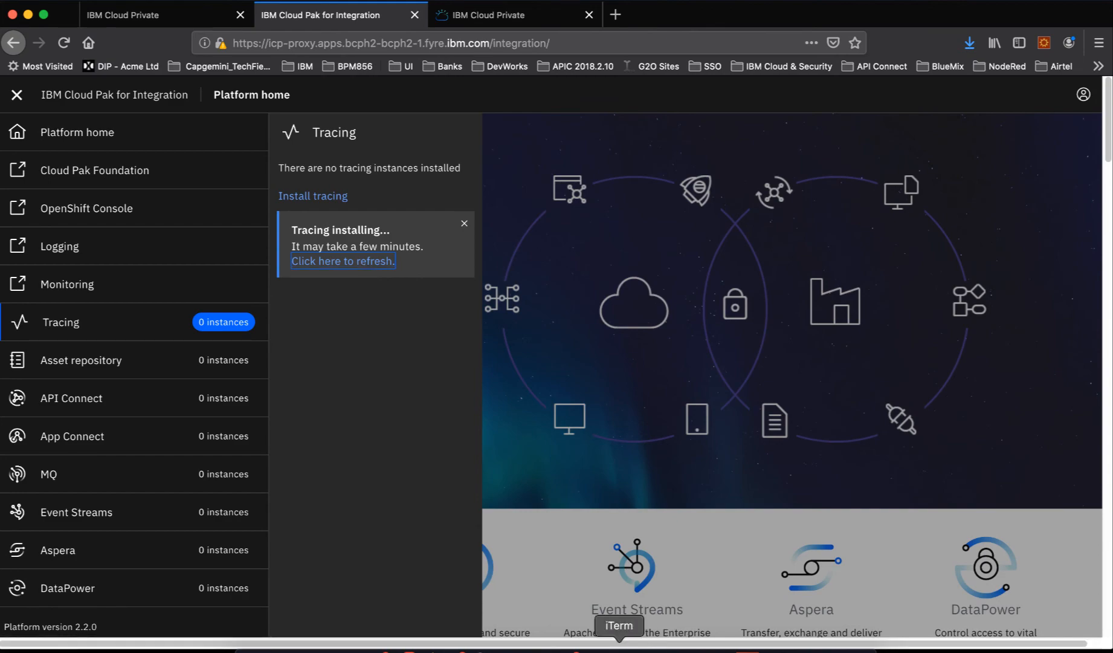
click(622, 644)
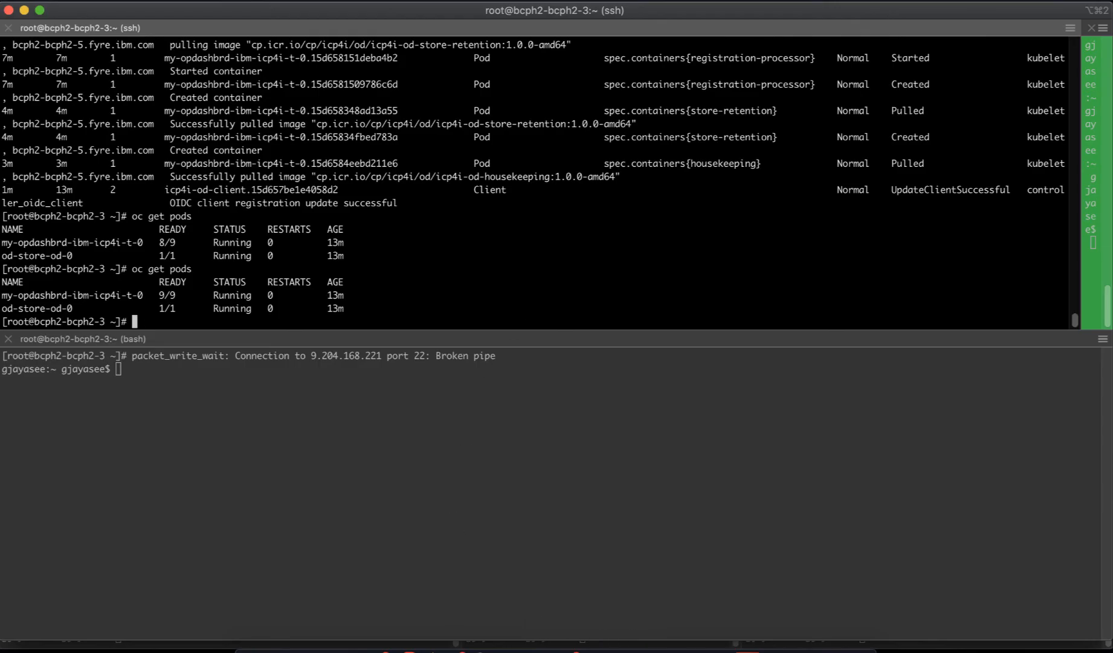
text(oc get ingress)
key(Return)
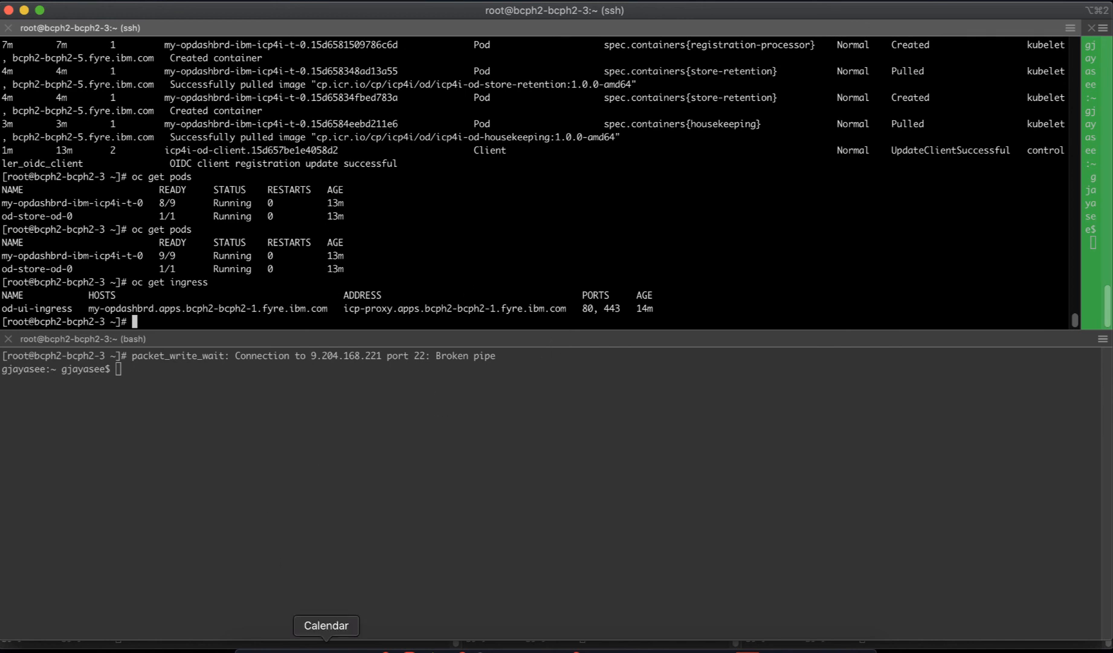
Switch to the IBM Cloud Pak for Integration window in Firefox and collapse the Tracing section.
right_click(429, 648)
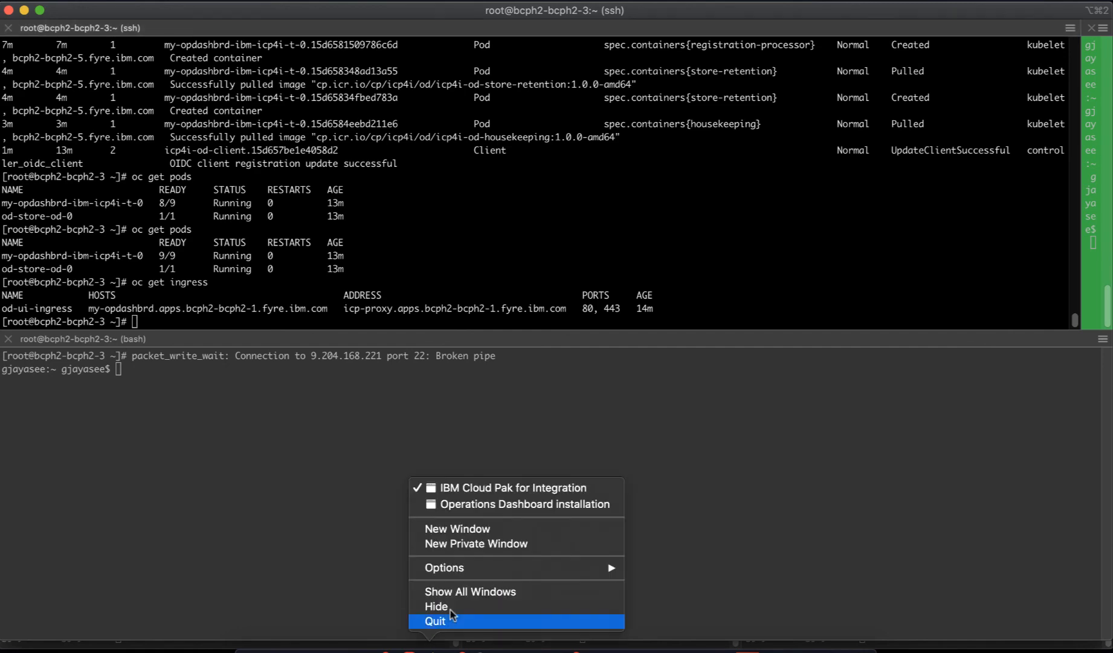
click(551, 489)
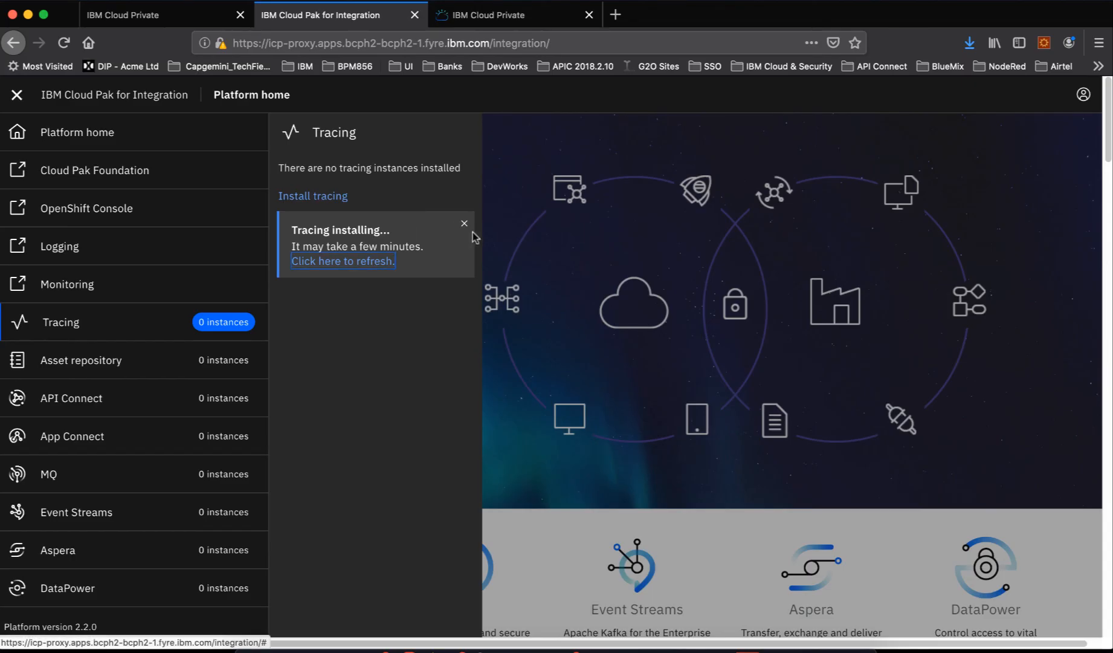
click(86, 321)
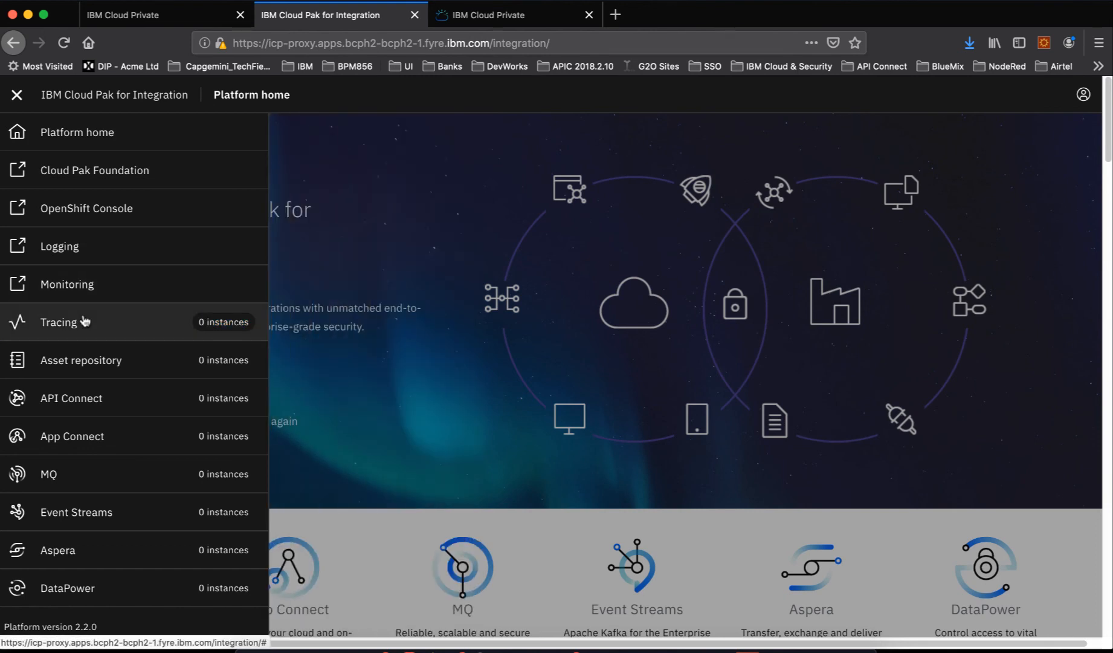
Reload the platform home page, list the Tracing instances and view the actions available for my-opdashbrd.
click(86, 321)
click(65, 44)
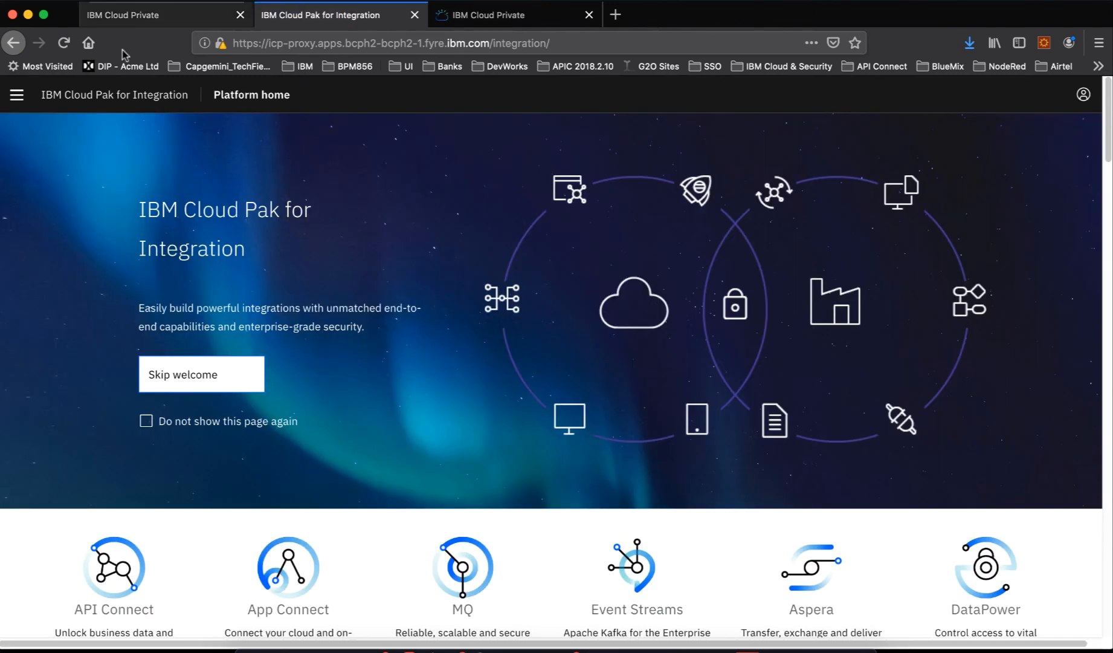
click(16, 94)
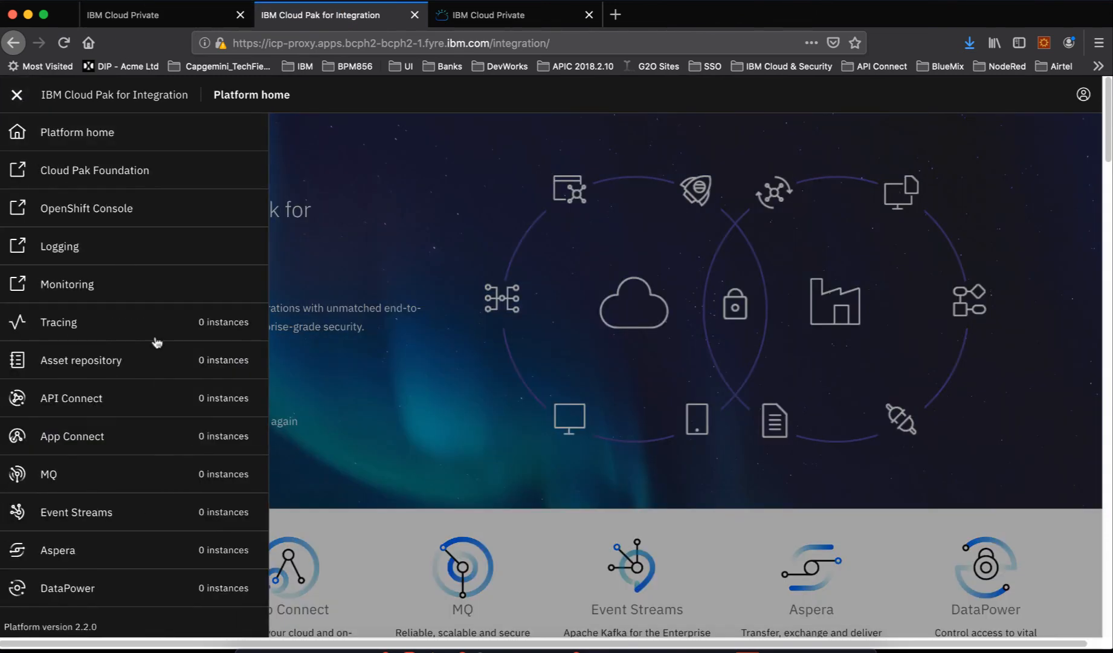
click(73, 325)
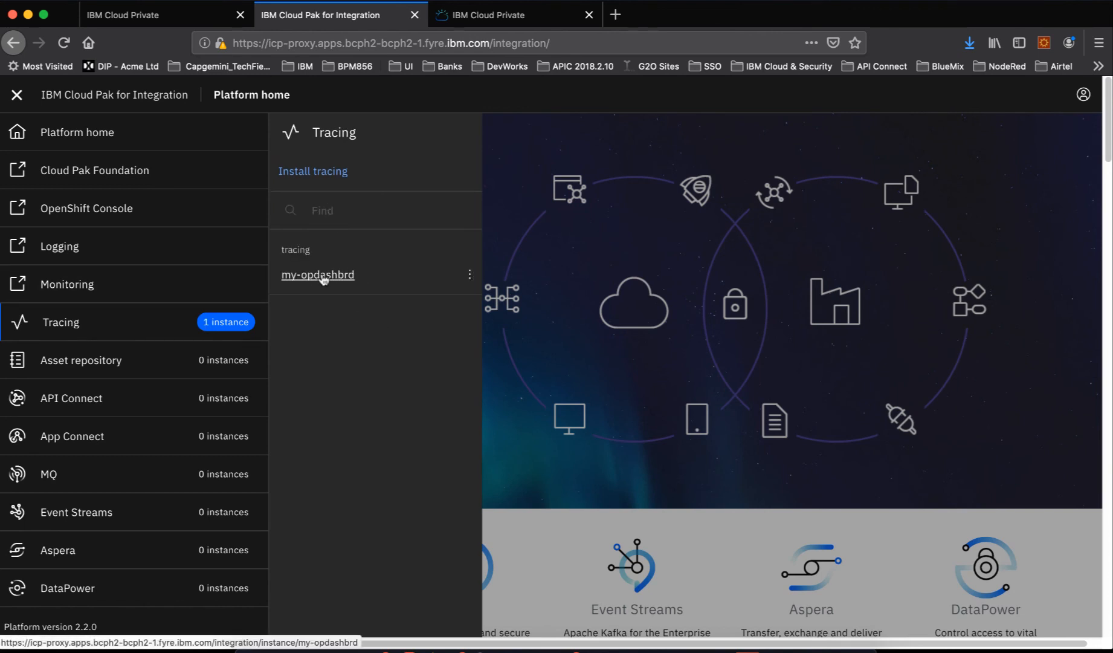
click(470, 276)
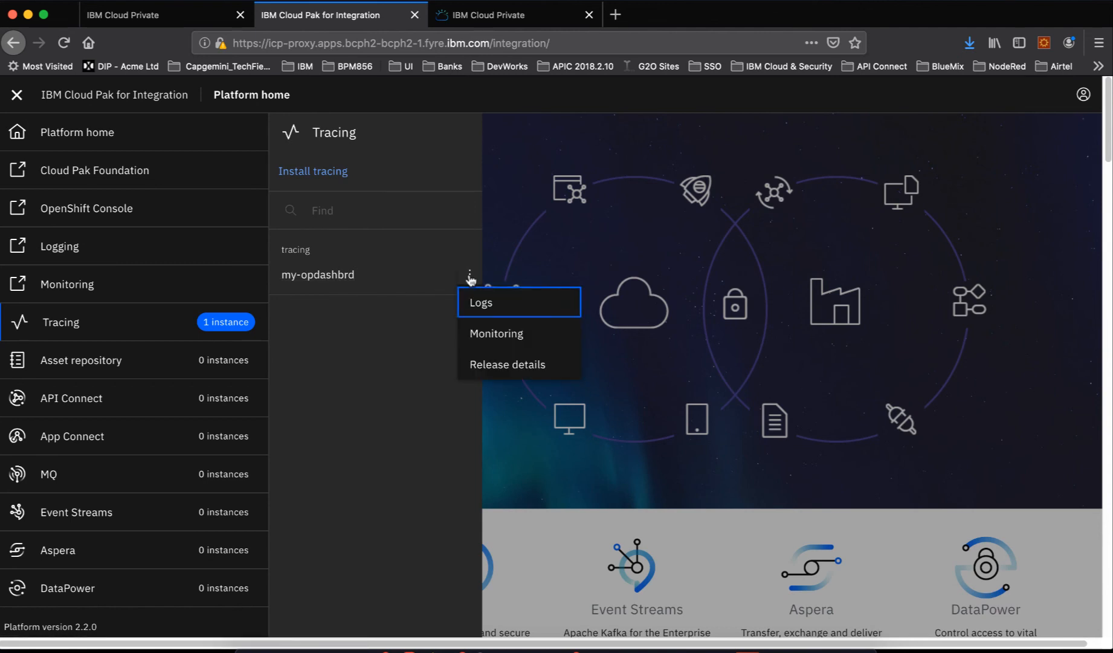
Open the my-opdashbrd Tracing instance and skip the IBM Cloud Pak for Integration welcome page.
click(347, 276)
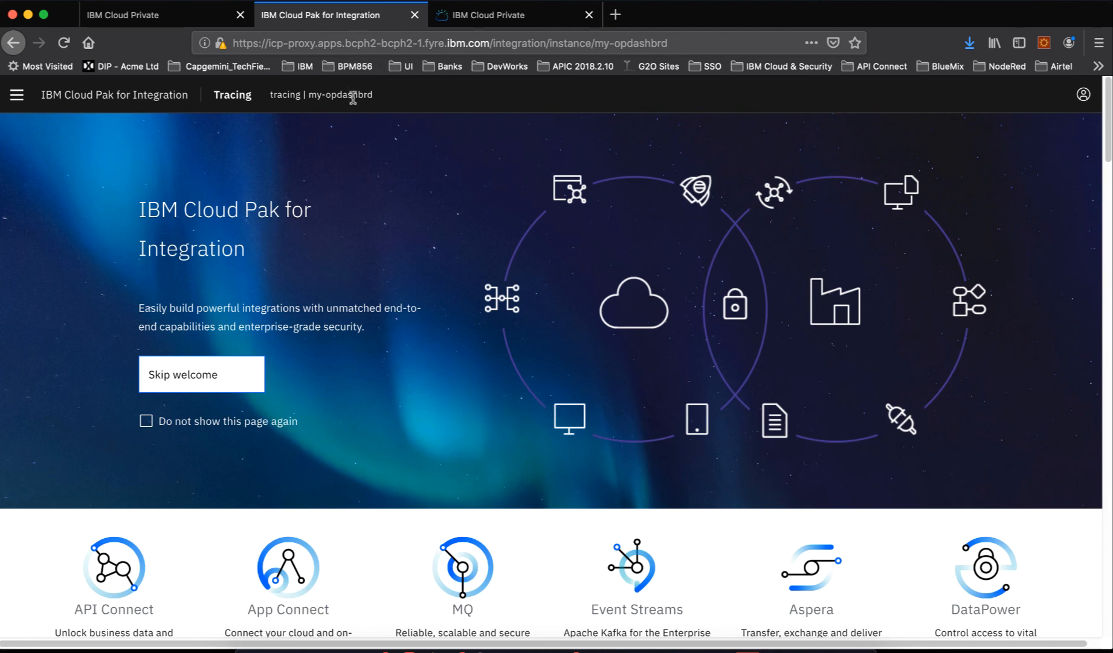
scroll(493, 399, down, 2)
scroll(493, 399, down, 3)
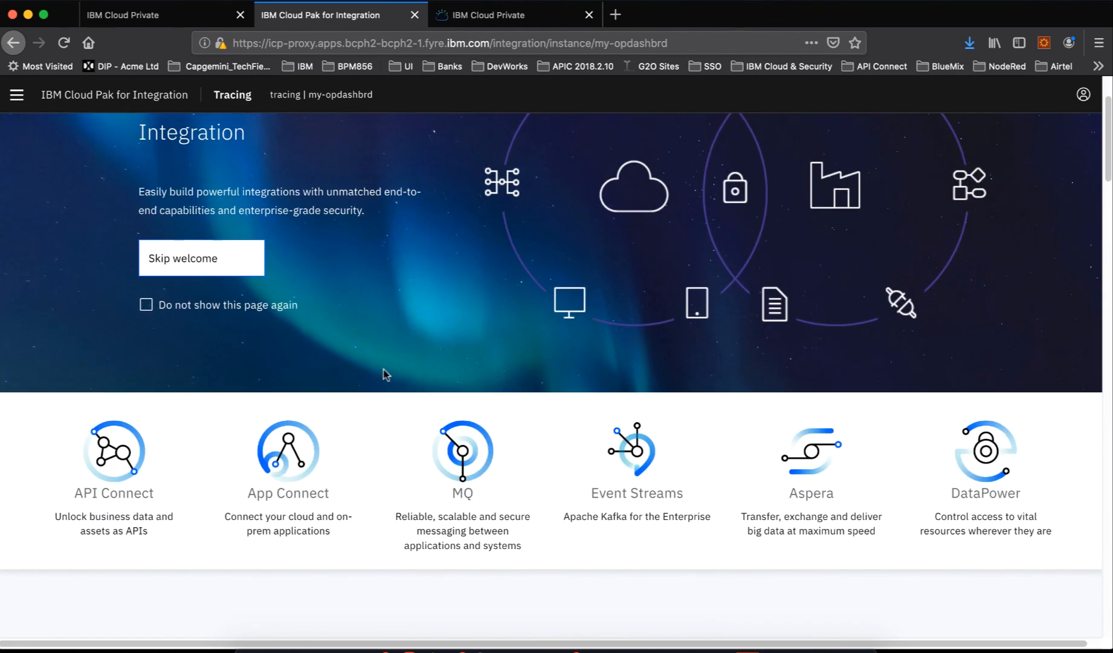
click(226, 269)
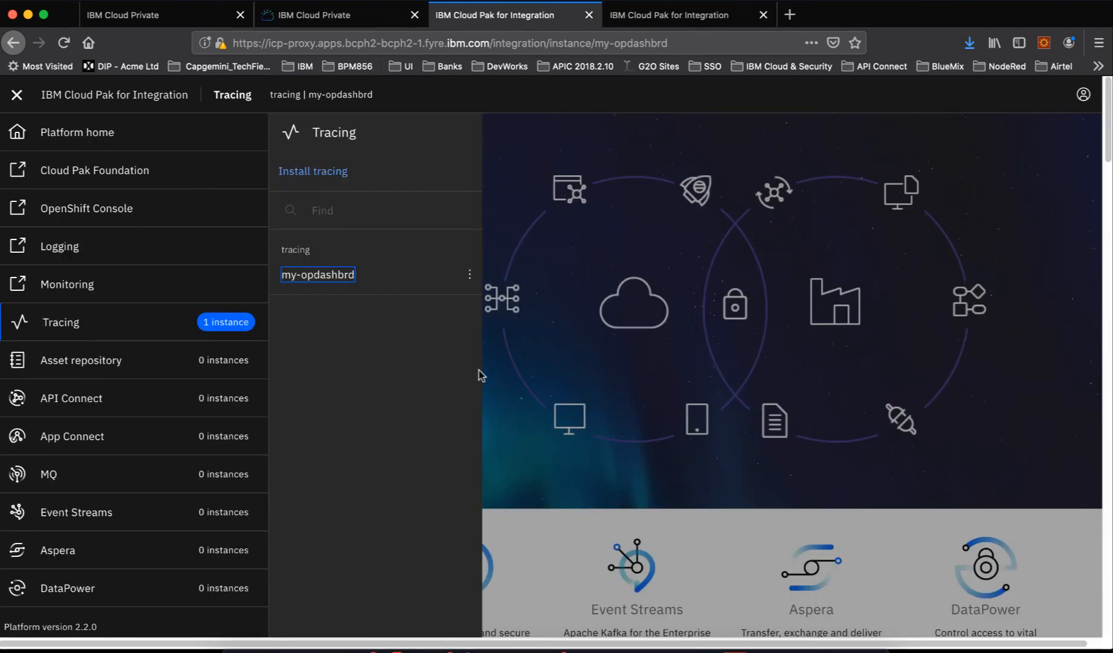
Open the my-opdashbrd Tracing instance in a new browser tab and bring a tab with that instance forward.
right_click(345, 277)
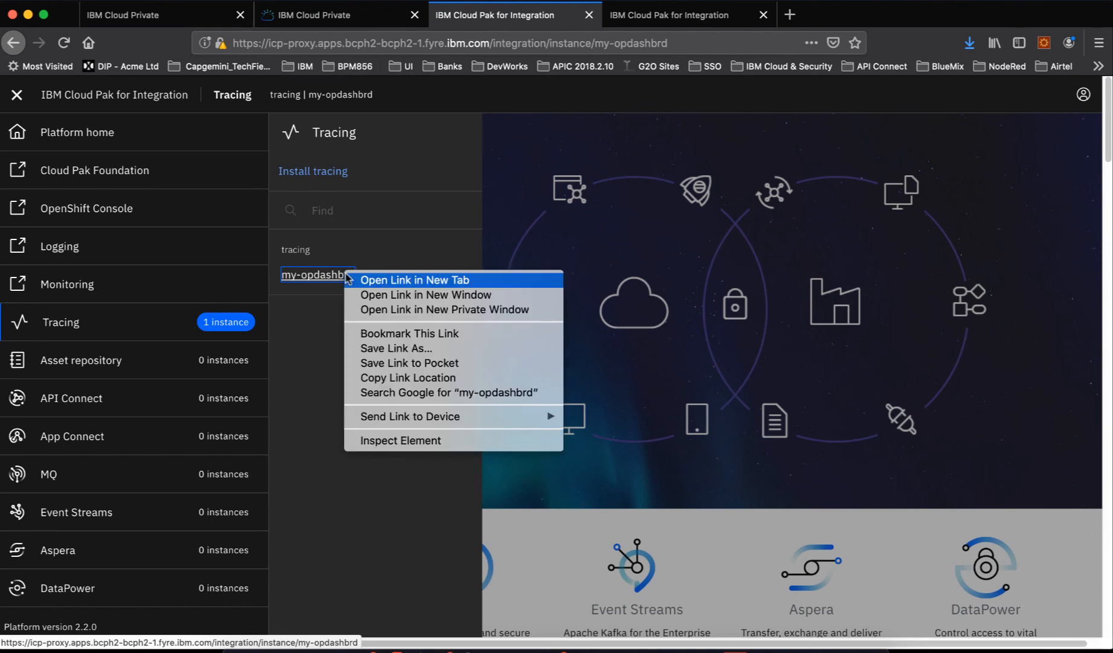
click(392, 280)
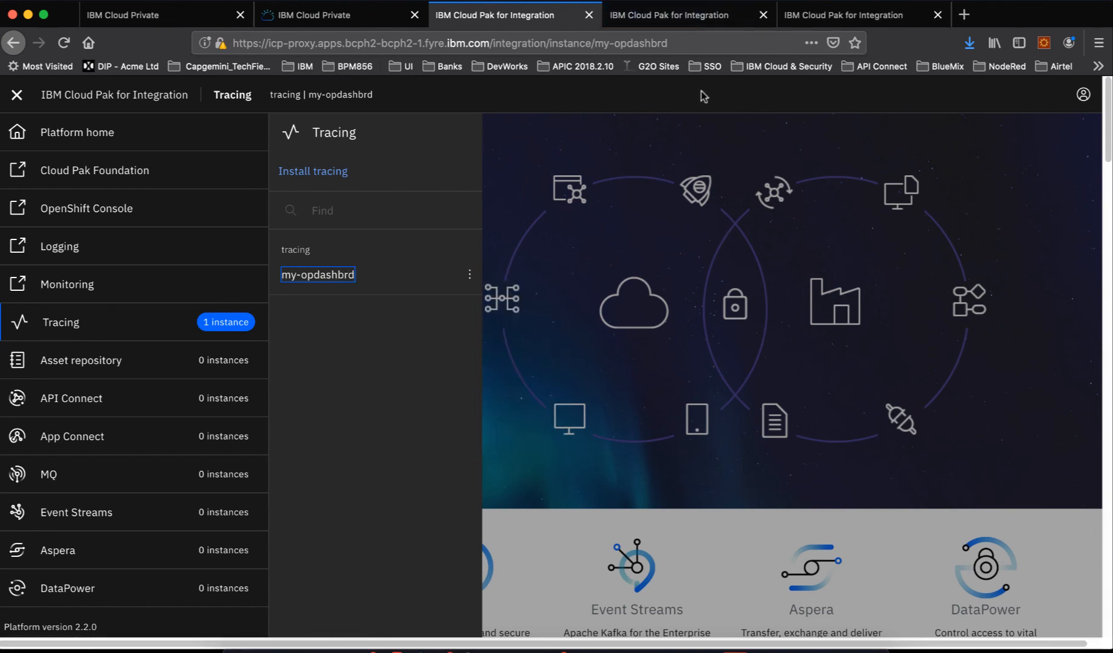
click(695, 17)
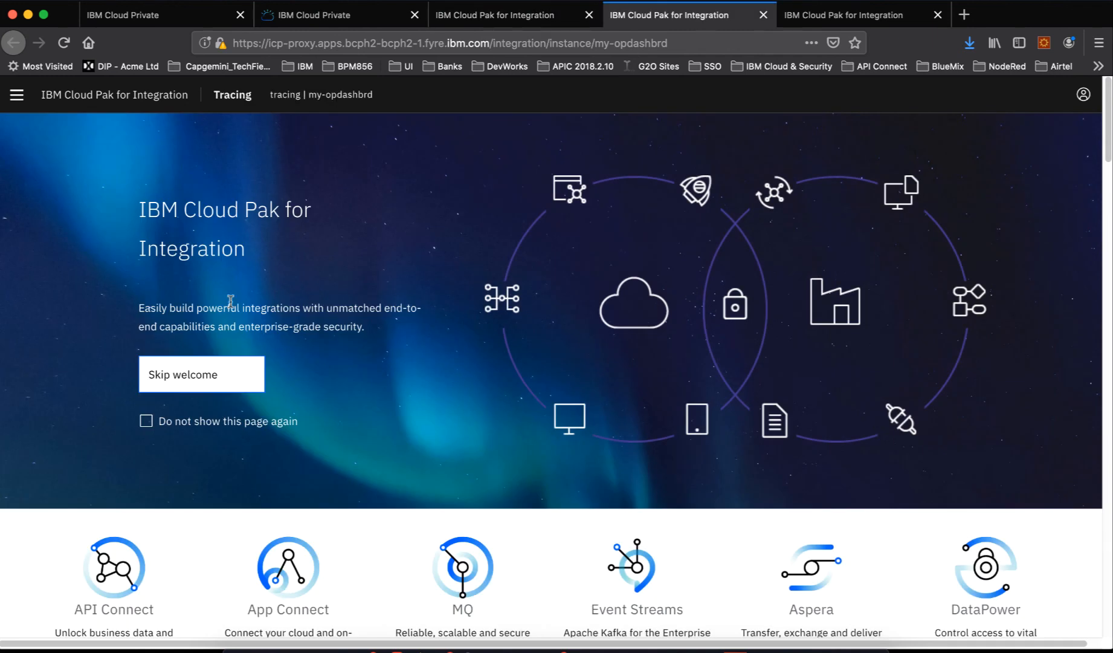
Skip the welcome page of the my-opdashbrd Tracing instance and agree to its license agreement.
click(194, 371)
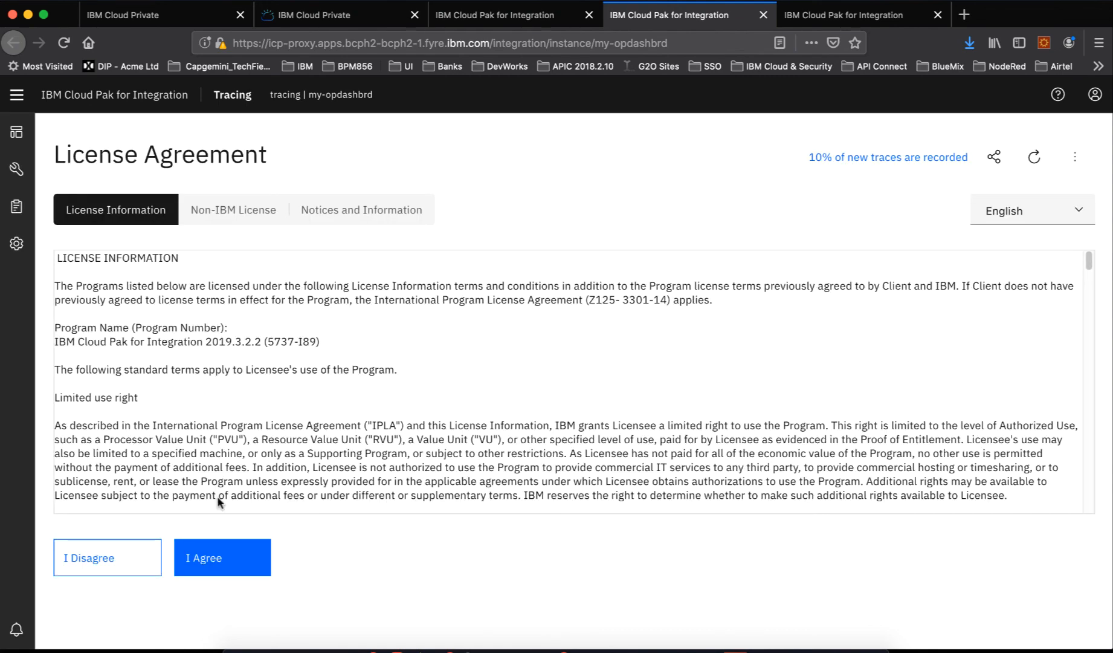
click(216, 560)
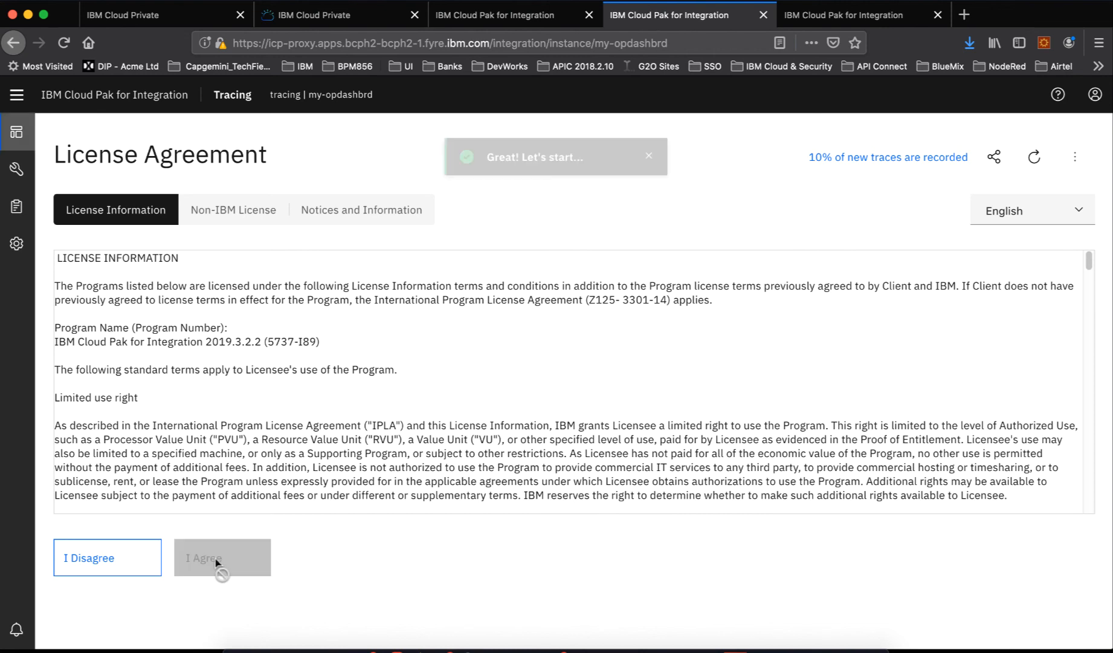